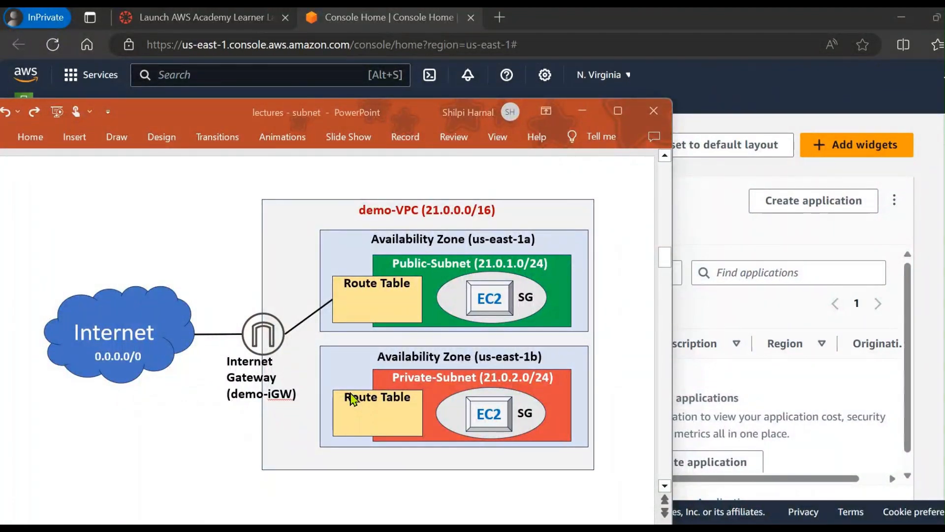
Step: Go to the Create VPC slide and mark the demo-VPC name and its 21.0.0.0/16 range in red ink
{"action": "scroll", "coordinate": [350, 397], "scroll_direction": "down", "scroll_amount": 1}
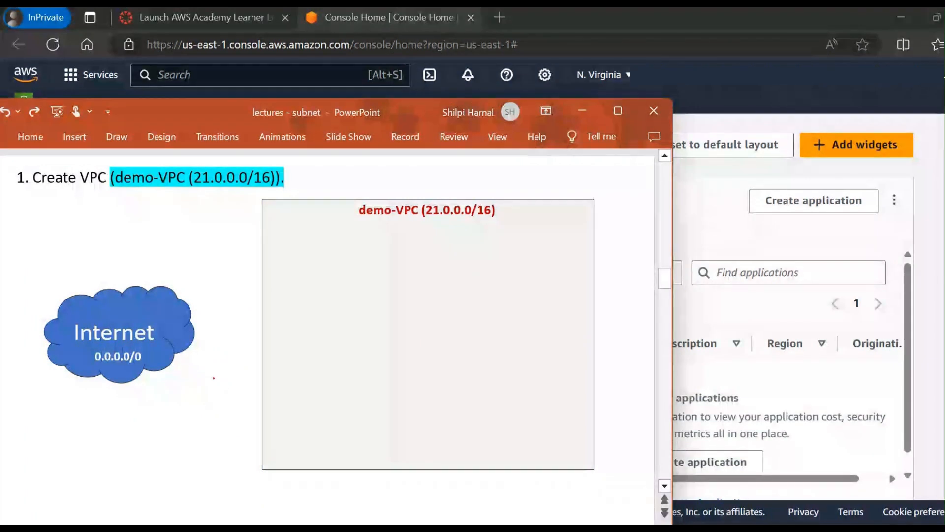
{"action": "mouse_move", "coordinate": [106, 186]}
{"action": "left_mouse_down"}
{"action": "mouse_move", "coordinate": [212, 192]}
{"action": "mouse_move", "coordinate": [276, 159]}
{"action": "mouse_move", "coordinate": [106, 160]}
{"action": "mouse_move", "coordinate": [132, 186]}
{"action": "left_mouse_up"}
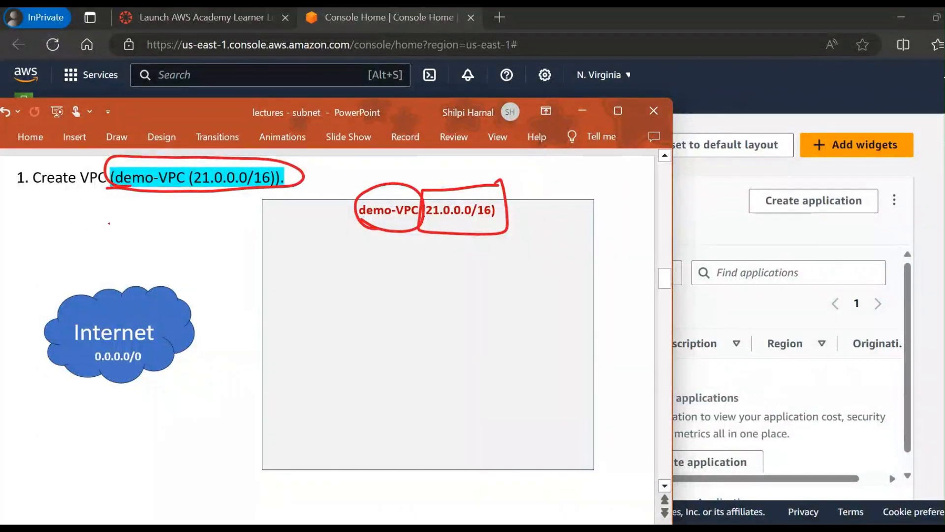
{"action": "left_click_drag", "start_coordinate": [481, 227], "coordinate": [512, 205]}
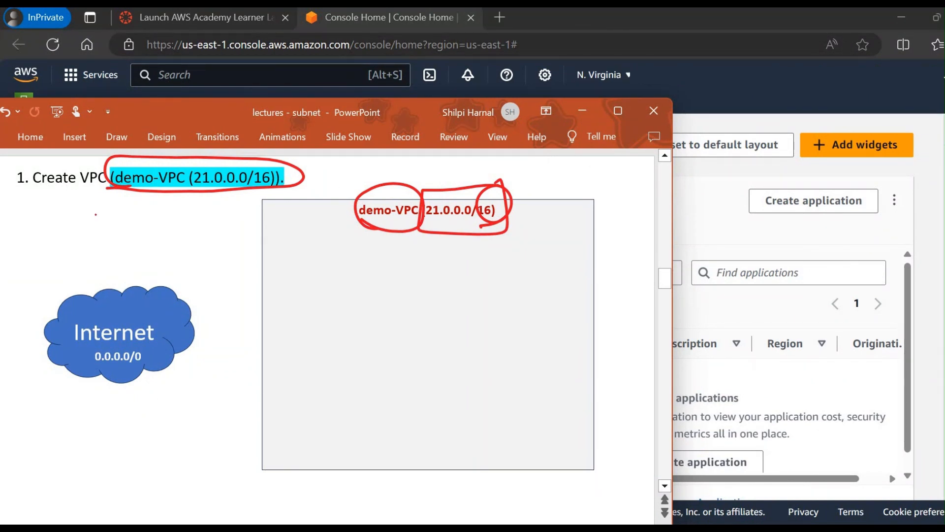
Step: Advance to the internet gateway slide and highlight the words "internet Gateway" and "demo-iGW" in its second list item
{"action": "scroll", "coordinate": [95, 214], "scroll_direction": "down", "scroll_amount": 1}
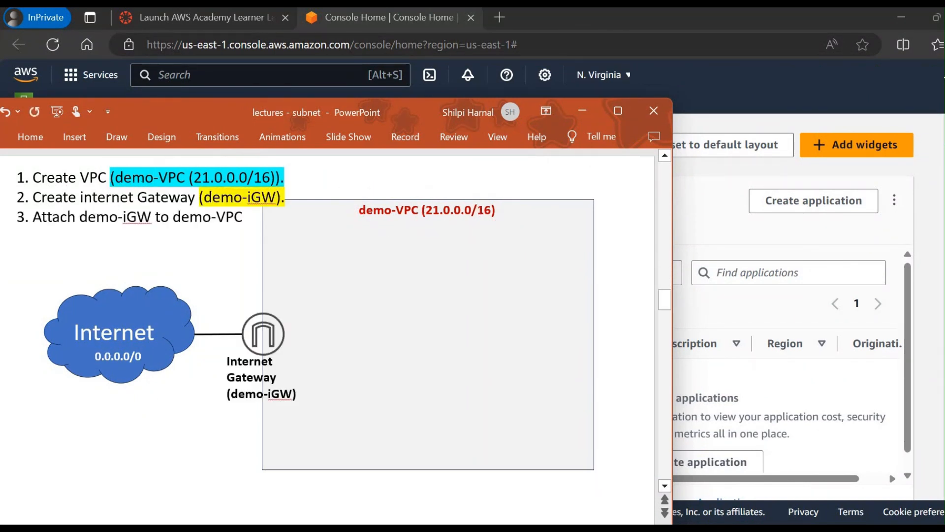
{"action": "left_click", "coordinate": [192, 197]}
{"action": "left_click_drag", "start_coordinate": [193, 198], "coordinate": [80, 200]}
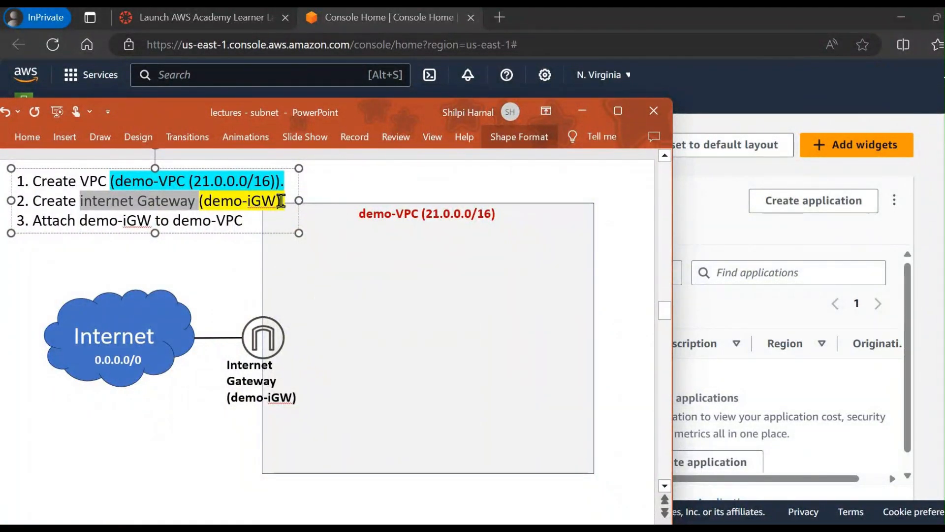
{"action": "left_click_drag", "start_coordinate": [277, 201], "coordinate": [251, 204]}
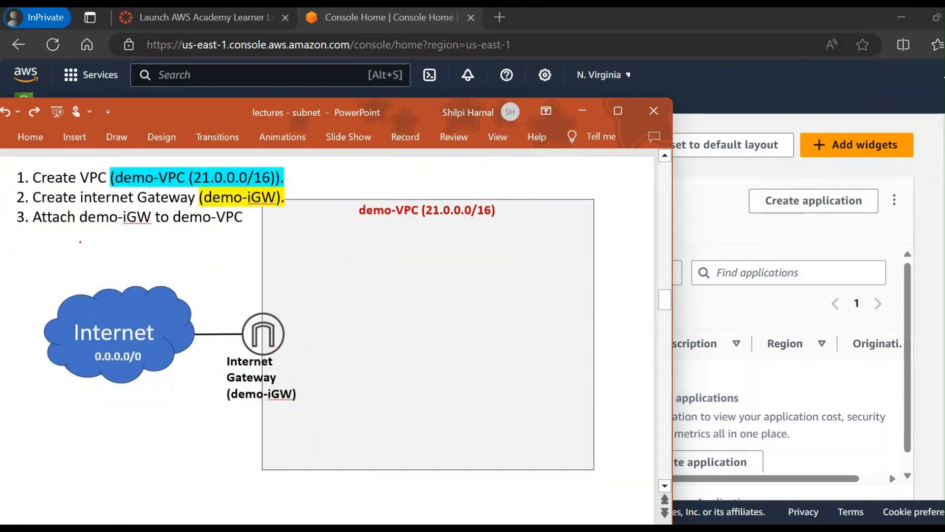
Step: Underline "Attach demo-iGW to demo-VPC" in red ink and draw a double-headed arrow between the internet gateway and demo-VPC
{"action": "left_click_drag", "start_coordinate": [87, 228], "coordinate": [243, 226]}
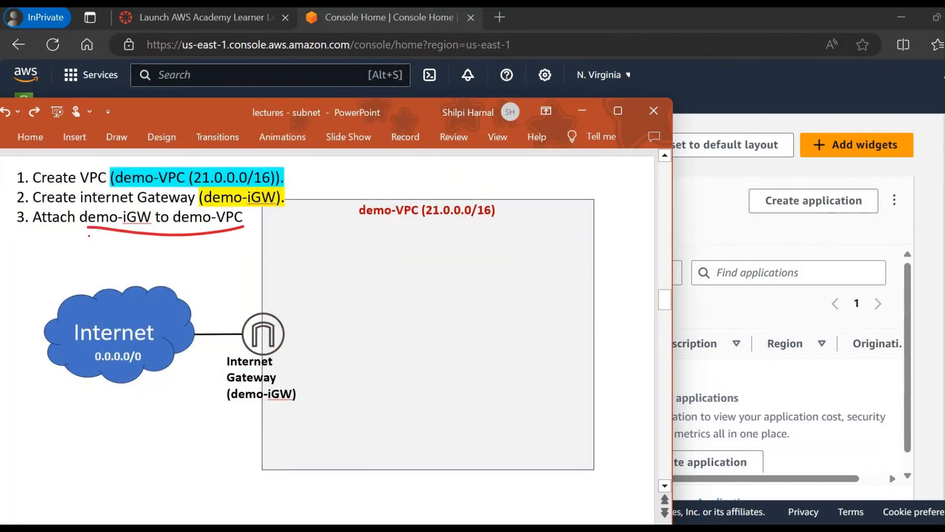
{"action": "left_click_drag", "start_coordinate": [32, 228], "coordinate": [88, 230]}
{"action": "mouse_move", "coordinate": [285, 286]}
{"action": "left_mouse_down"}
{"action": "mouse_move", "coordinate": [318, 313]}
{"action": "mouse_move", "coordinate": [397, 226]}
{"action": "left_mouse_up"}
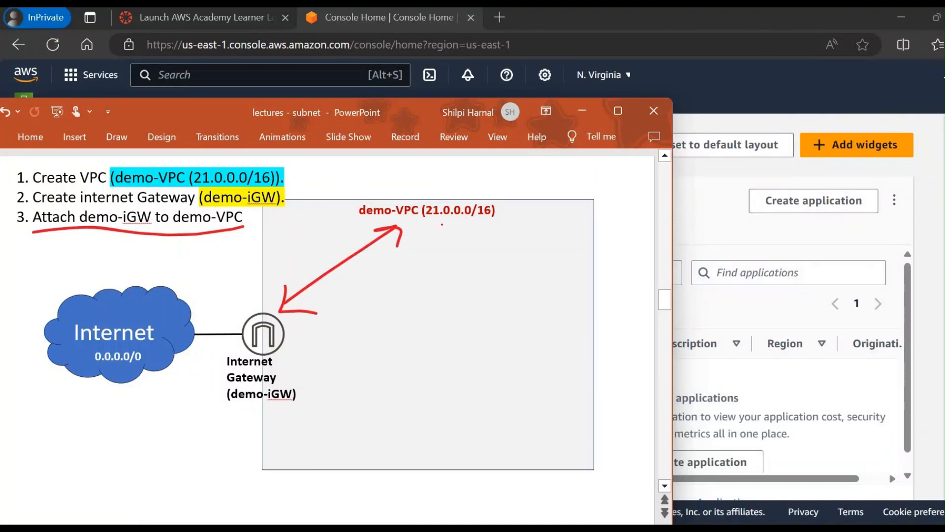
Step: Draw red arrows from the demo-VPC title to handwritten labels RT and ACL, and circle both labels
{"action": "left_click_drag", "start_coordinate": [421, 263], "coordinate": [442, 272]}
{"action": "left_click_drag", "start_coordinate": [396, 303], "coordinate": [407, 333]}
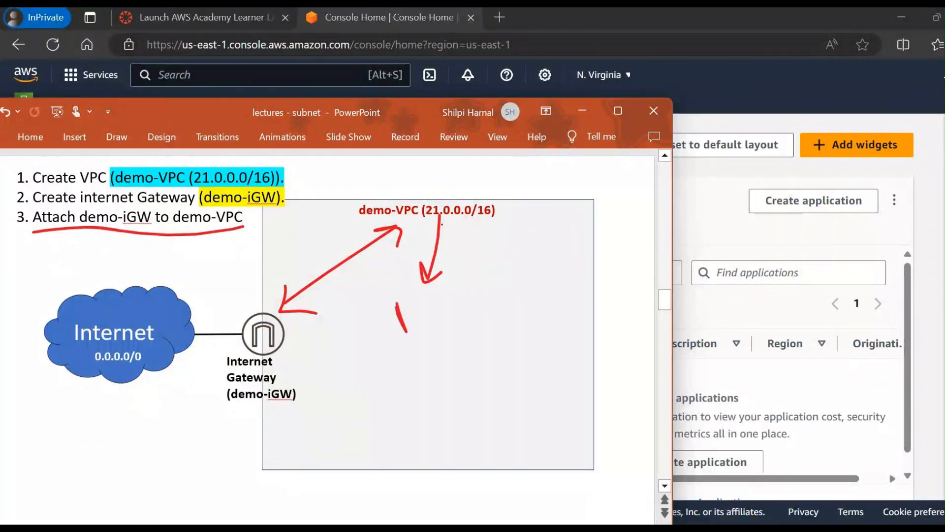
{"action": "left_click_drag", "start_coordinate": [445, 291], "coordinate": [451, 326]}
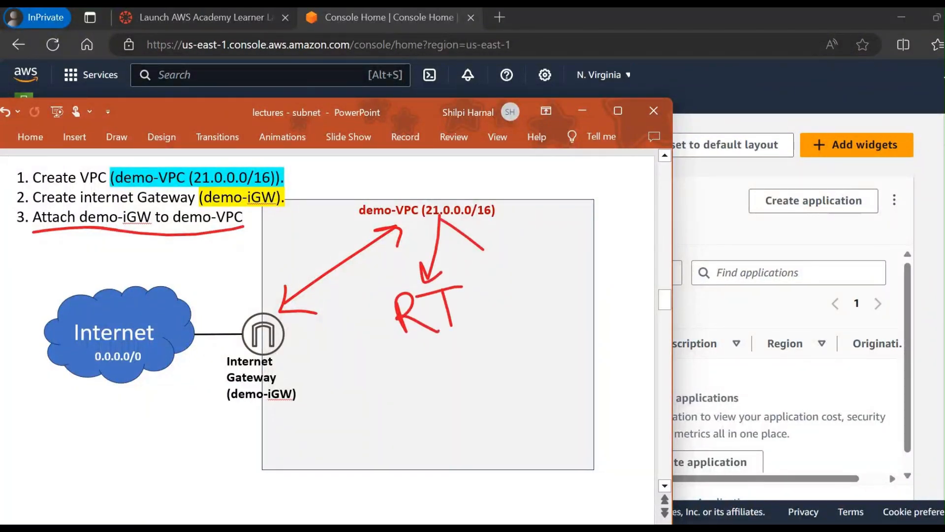
{"action": "left_click_drag", "start_coordinate": [484, 250], "coordinate": [523, 280]}
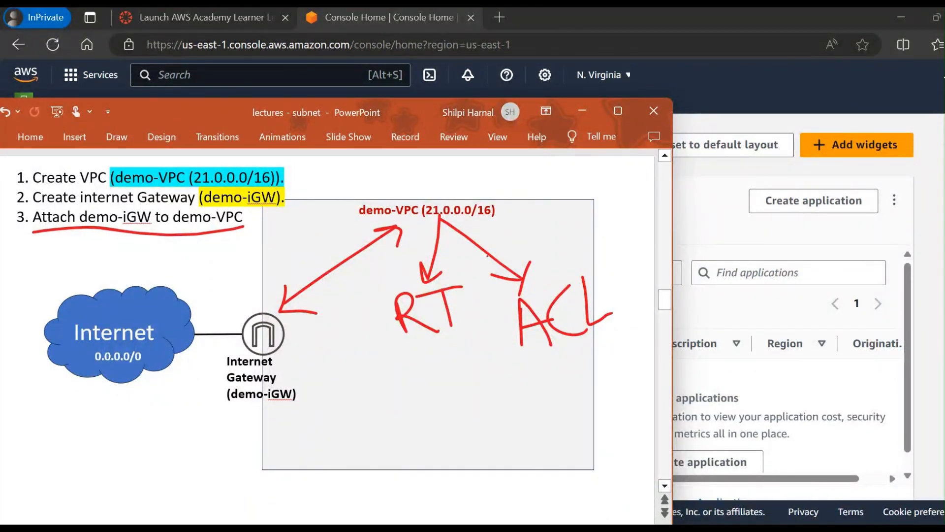
{"action": "left_click_drag", "start_coordinate": [465, 274], "coordinate": [468, 276]}
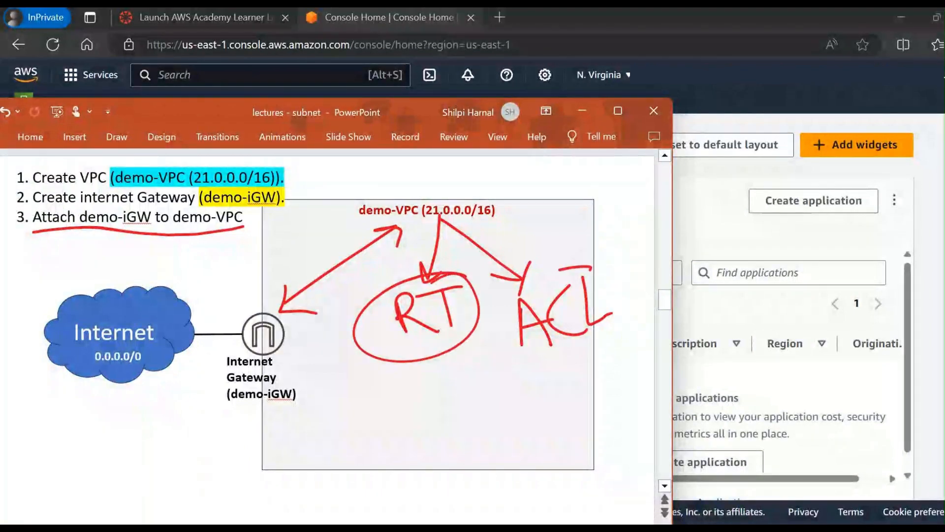
{"action": "left_click_drag", "start_coordinate": [590, 268], "coordinate": [610, 270]}
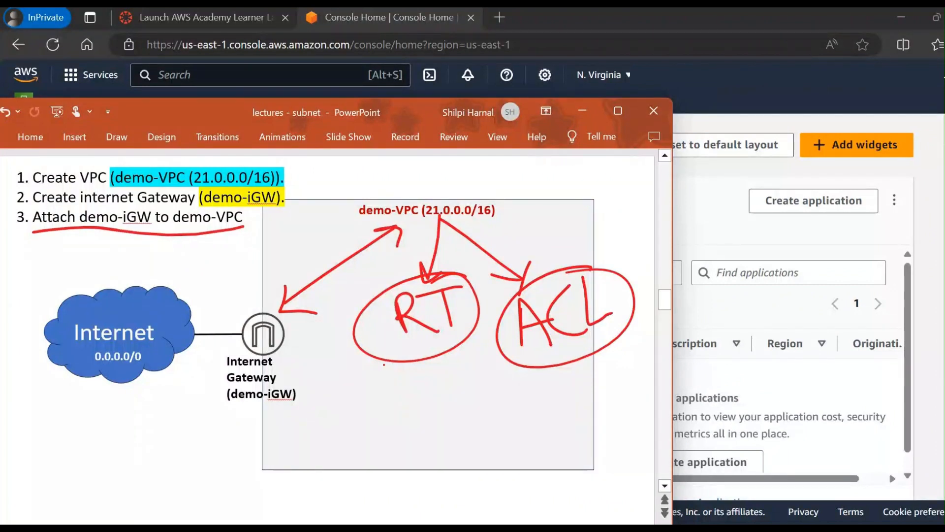
Step: Switch to the AWS console in the browser and open the VPC service's form for creating a VPC
{"action": "key", "text": "alt+Tab"}
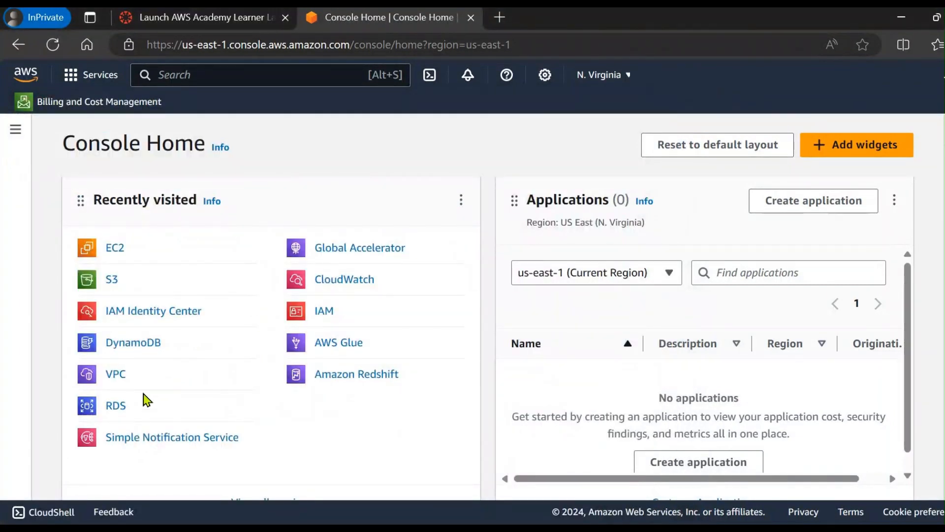
{"action": "left_click", "coordinate": [116, 375]}
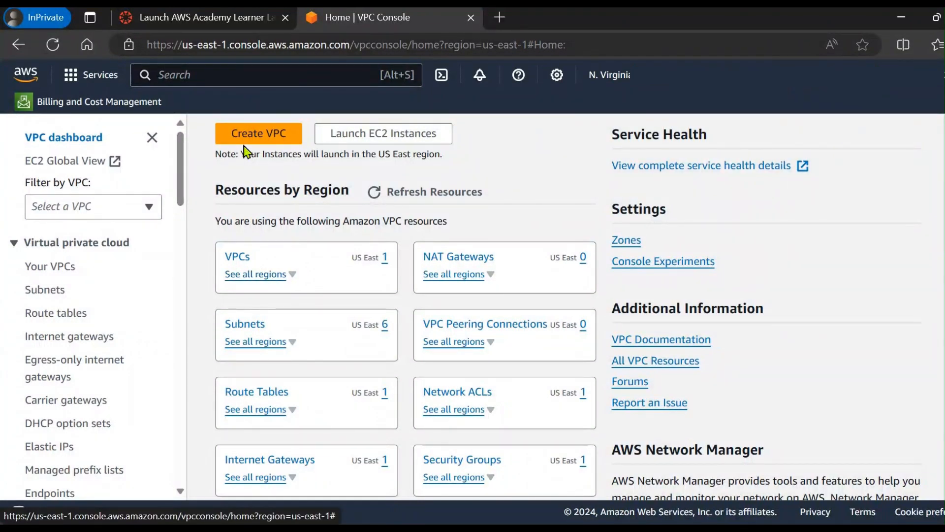
{"action": "left_click", "coordinate": [271, 143]}
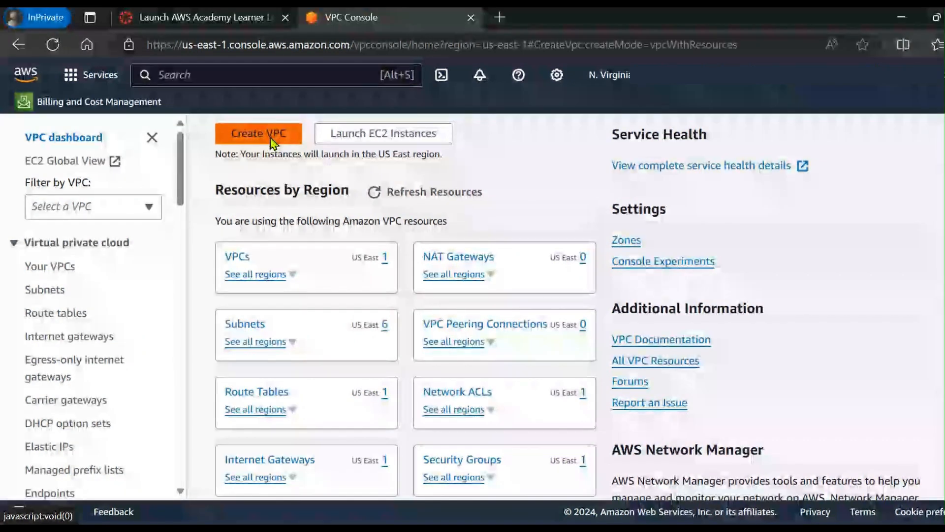
Step: Choose to create the VPC only and set its name tag to demo-VPC
{"action": "scroll", "coordinate": [290, 301], "scroll_direction": "down", "scroll_amount": 1}
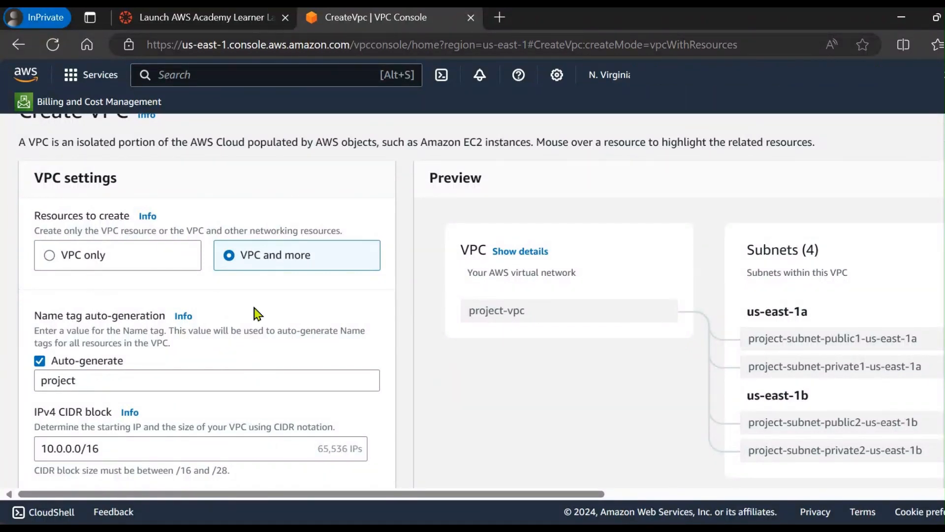
{"action": "left_click", "coordinate": [48, 265]}
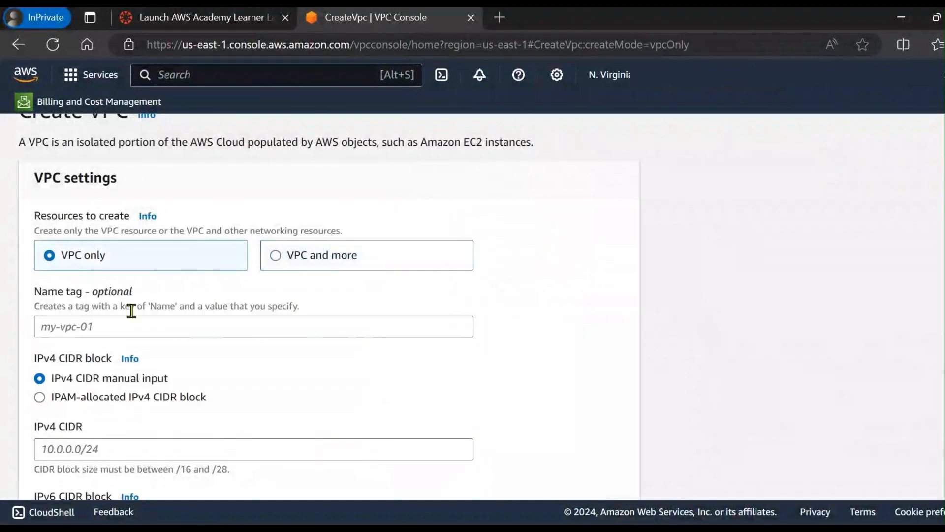
{"action": "left_click", "coordinate": [133, 328]}
{"action": "type", "text": "dem"}
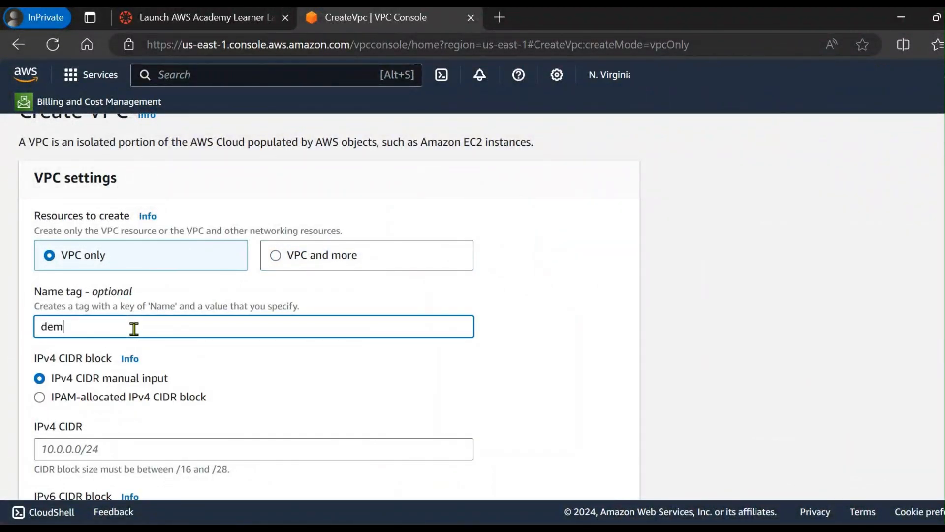
{"action": "type", "text": "o-VPC"}
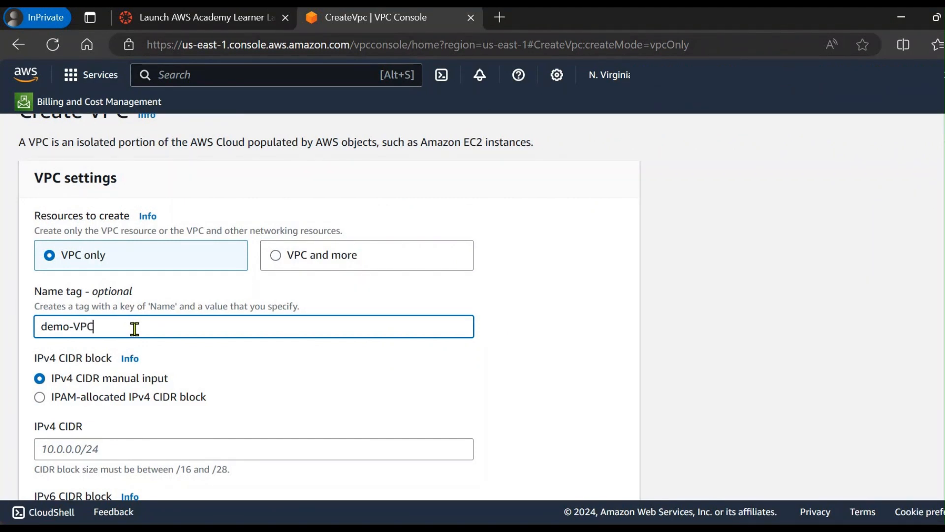
Step: Set the IPv4 CIDR to 21.0.0.0/16 and create the VPC
{"action": "scroll", "coordinate": [131, 328], "scroll_direction": "down", "scroll_amount": 2}
{"action": "left_click", "coordinate": [126, 337]}
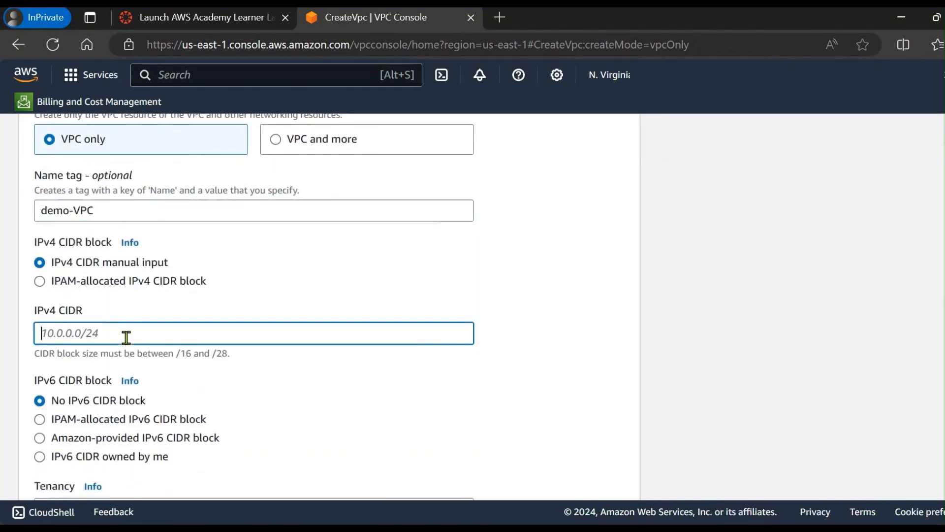
{"action": "type", "text": "21.0.0."}
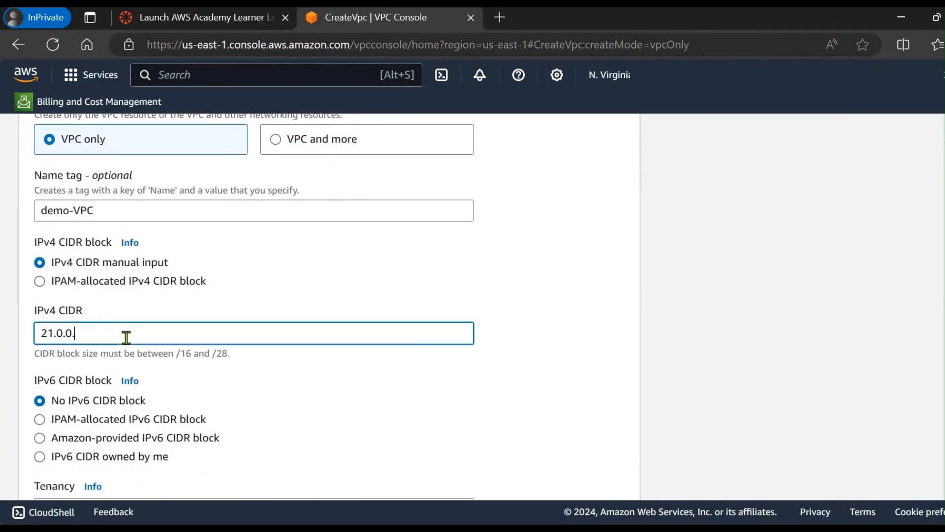
{"action": "type", "text": "0/16"}
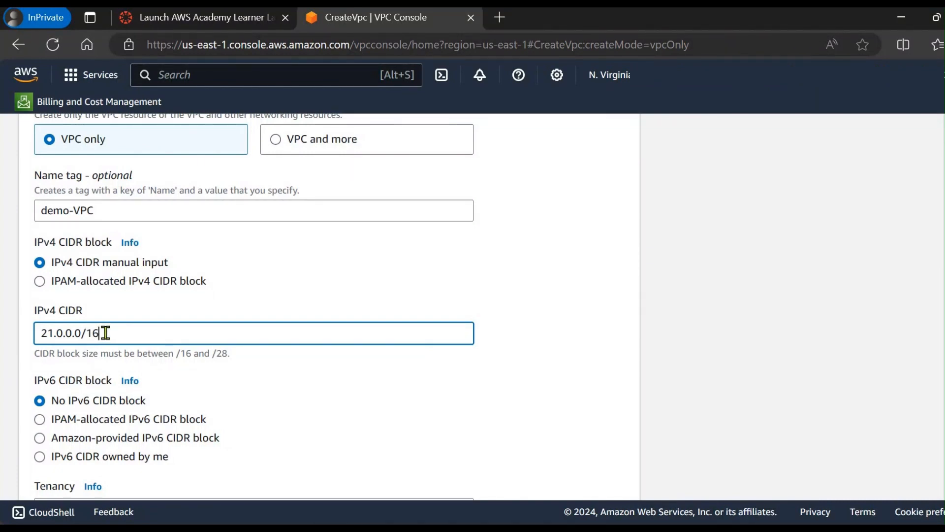
{"action": "scroll", "coordinate": [111, 333], "scroll_direction": "down", "scroll_amount": 2}
{"action": "scroll", "coordinate": [112, 375], "scroll_direction": "down", "scroll_amount": 3}
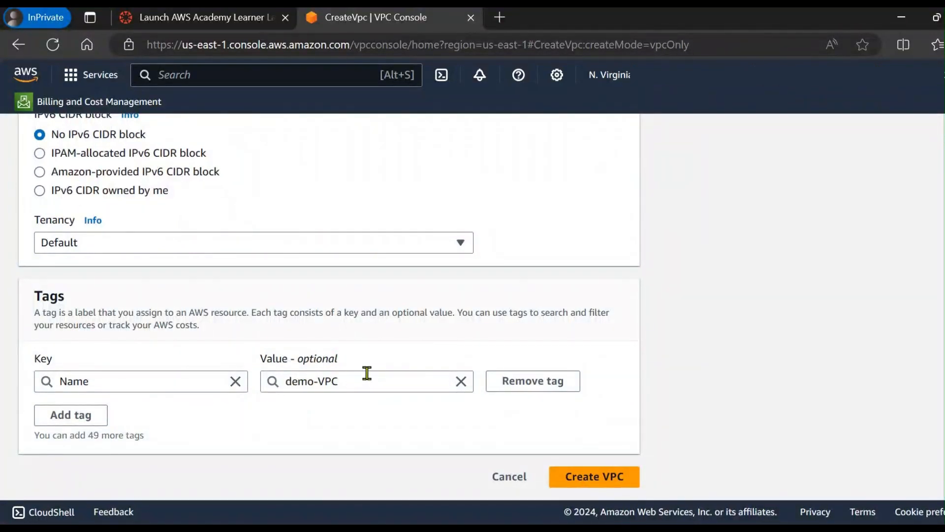
{"action": "left_click", "coordinate": [579, 482]}
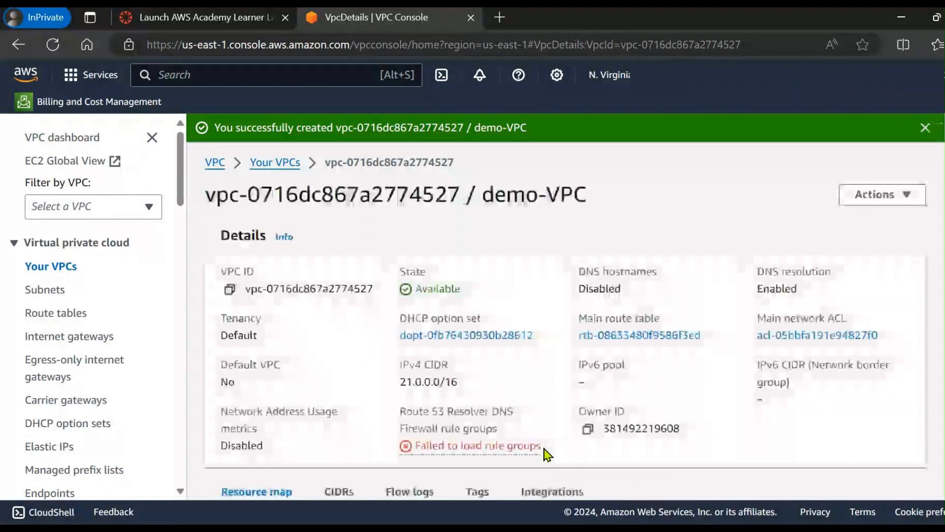
Step: Look over the new demo-VPC's details page and open the list of all VPCs
{"action": "scroll", "coordinate": [544, 457], "scroll_direction": "down", "scroll_amount": 1}
{"action": "scroll", "coordinate": [317, 276], "scroll_direction": "up", "scroll_amount": 1}
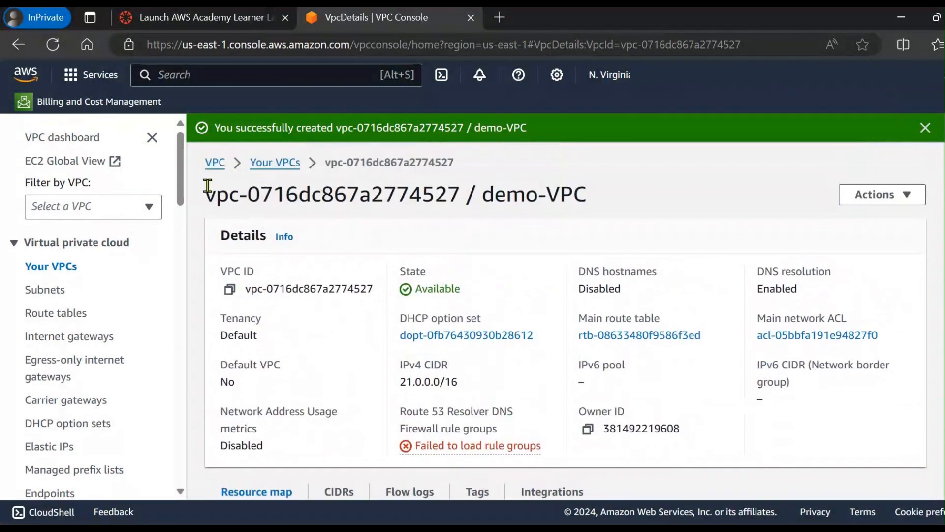
{"action": "left_click", "coordinate": [274, 164]}
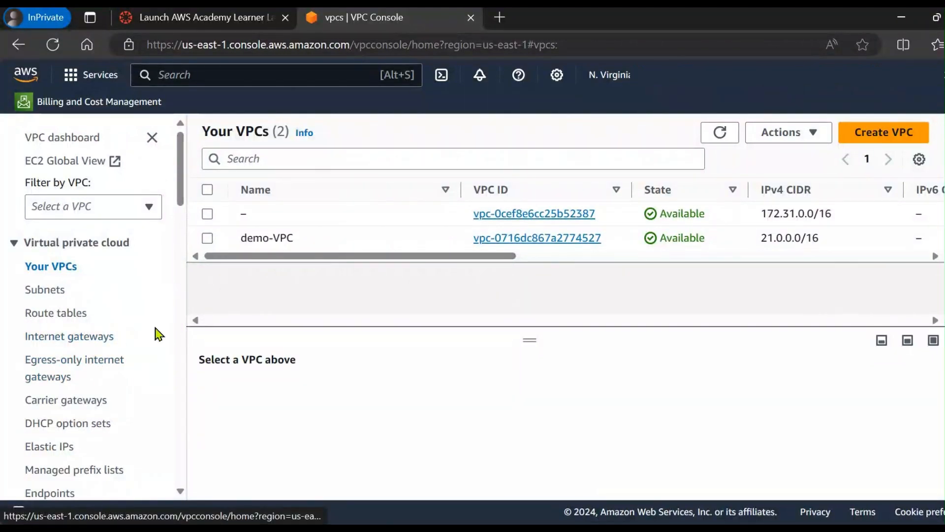
Step: Refresh the route tables list and widen its VPC column to check which route table belongs to demo-VPC
{"action": "left_click", "coordinate": [50, 315]}
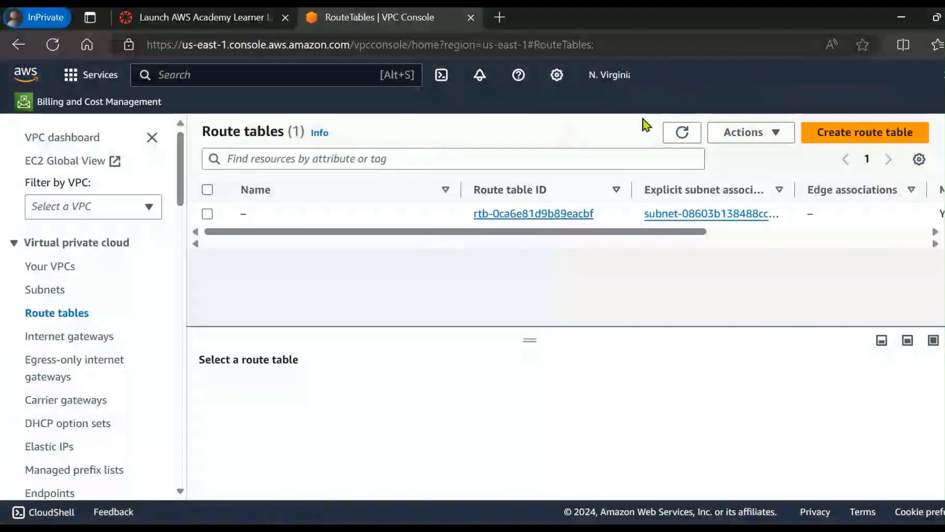
{"action": "left_click", "coordinate": [681, 133]}
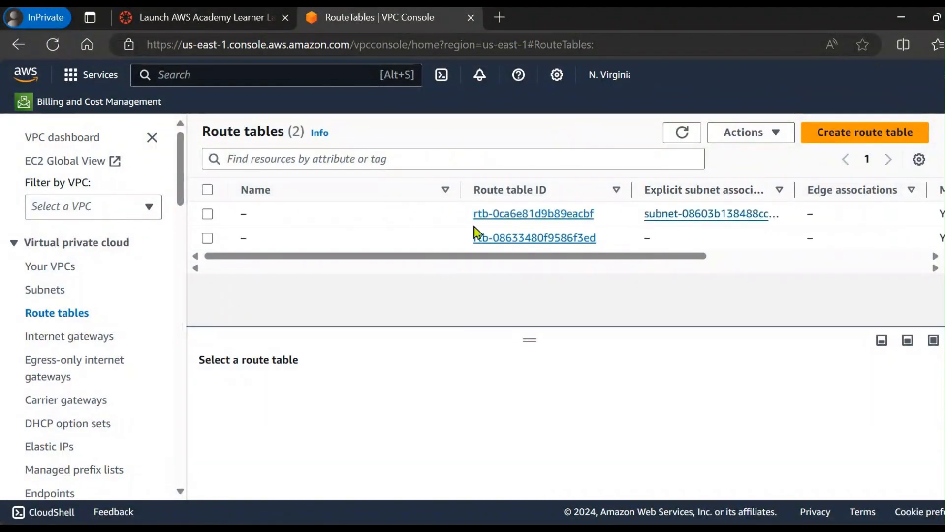
{"action": "left_click_drag", "start_coordinate": [347, 254], "coordinate": [657, 260]}
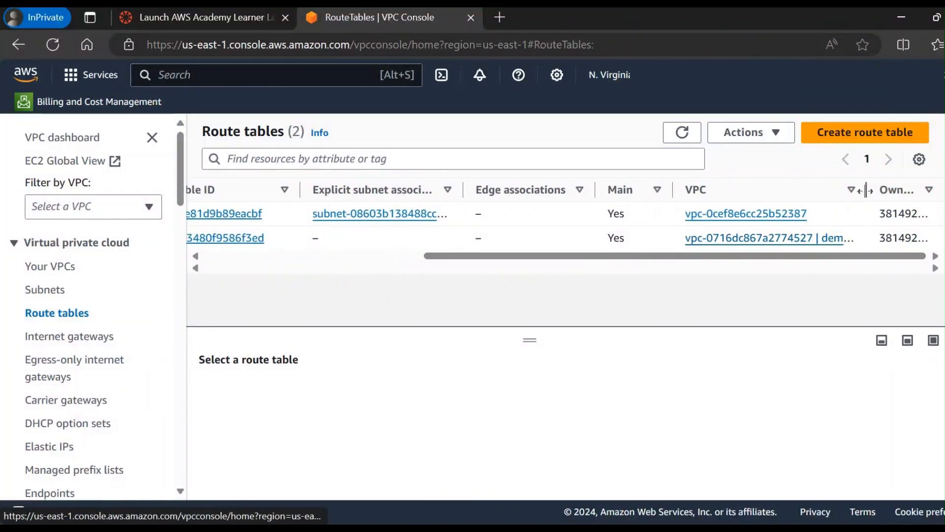
{"action": "left_click_drag", "start_coordinate": [867, 190], "coordinate": [915, 186]}
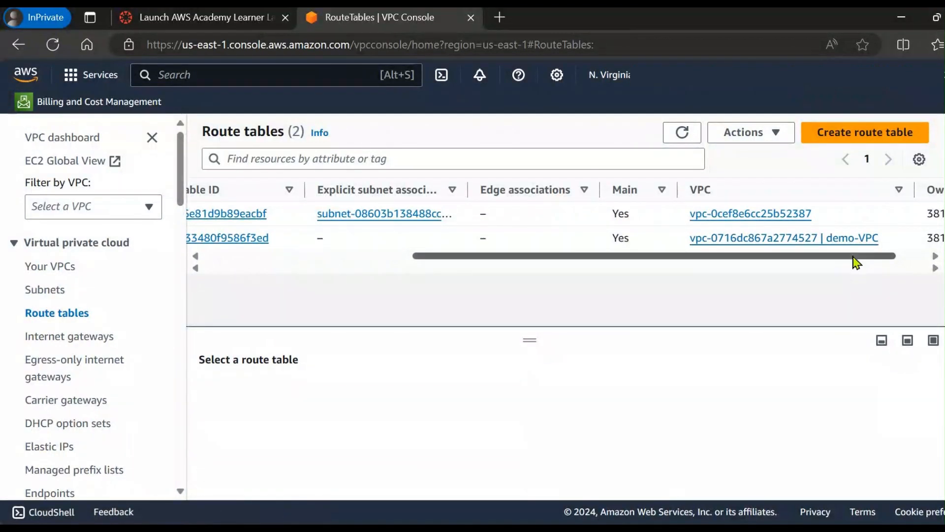
{"action": "mouse_move", "coordinate": [854, 260]}
{"action": "left_mouse_down"}
{"action": "mouse_move", "coordinate": [514, 318]}
{"action": "mouse_move", "coordinate": [859, 275]}
{"action": "mouse_move", "coordinate": [854, 263]}
{"action": "left_mouse_up"}
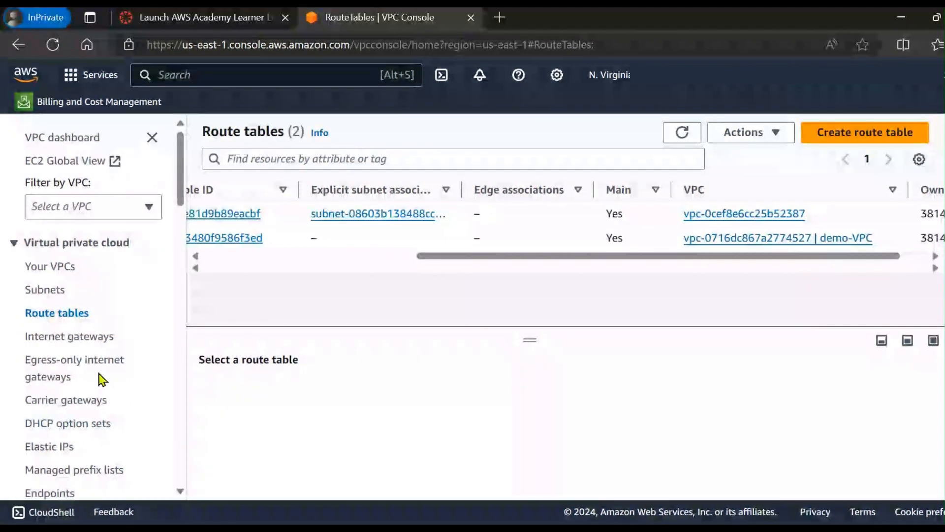
Step: Open the network ACLs list and examine its VPC ID column for the ACL belonging to demo-VPC
{"action": "scroll", "coordinate": [85, 414], "scroll_direction": "down", "scroll_amount": 3}
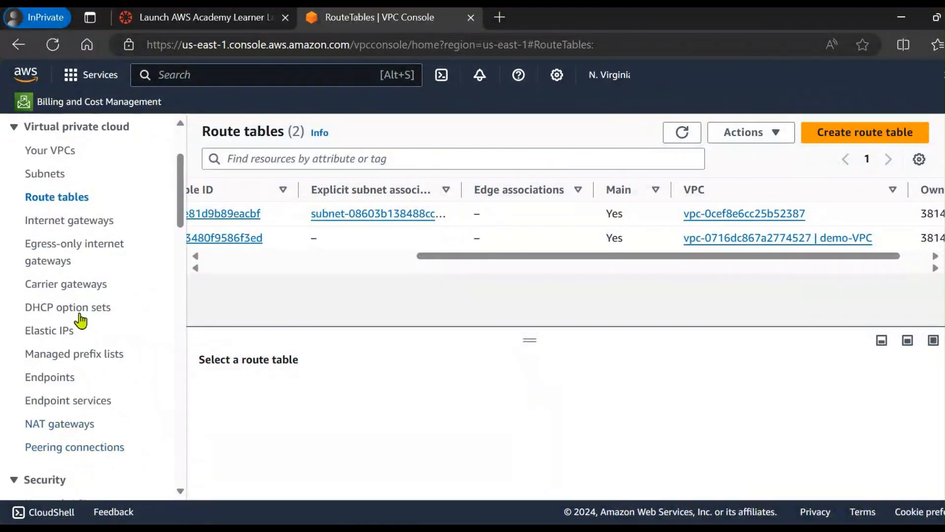
{"action": "scroll", "coordinate": [73, 338], "scroll_direction": "down", "scroll_amount": 3}
{"action": "left_click", "coordinate": [61, 330]}
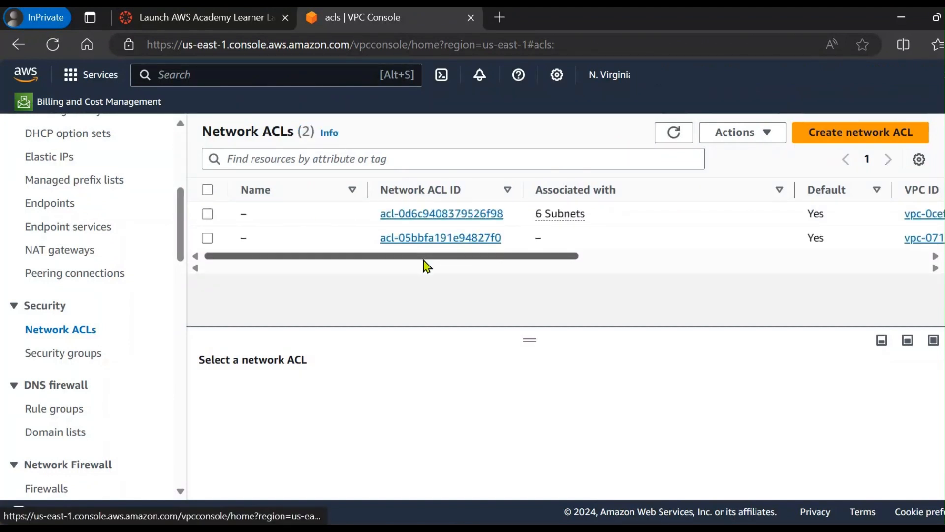
{"action": "scroll", "coordinate": [427, 264], "scroll_direction": "right", "scroll_amount": 2}
{"action": "left_click_drag", "start_coordinate": [595, 273], "coordinate": [667, 251]}
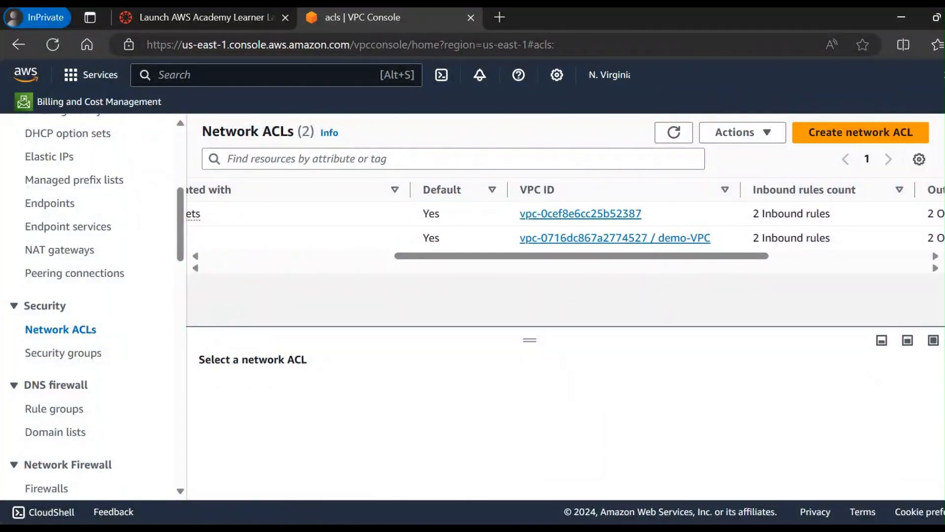
Step: Create an internet gateway with the name tag demo-iGW
{"action": "left_click_drag", "start_coordinate": [638, 280], "coordinate": [224, 264]}
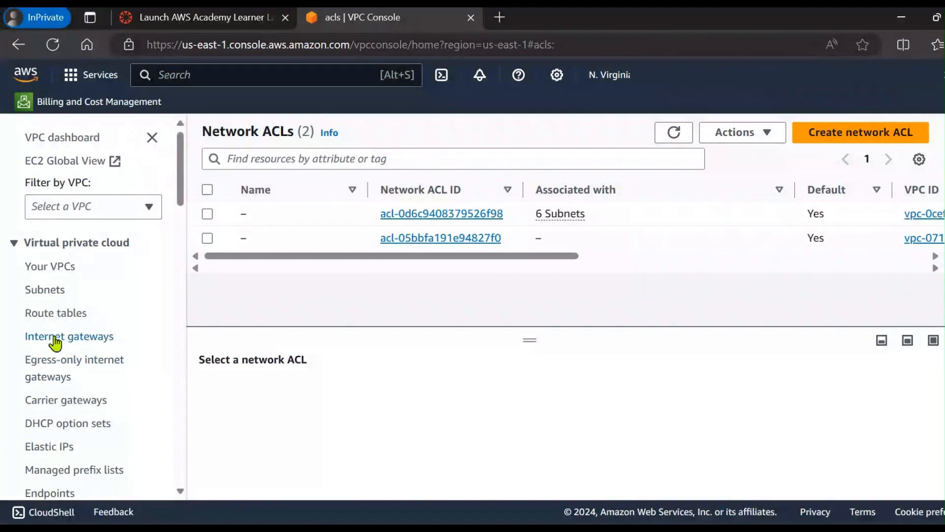
{"action": "left_click", "coordinate": [82, 344]}
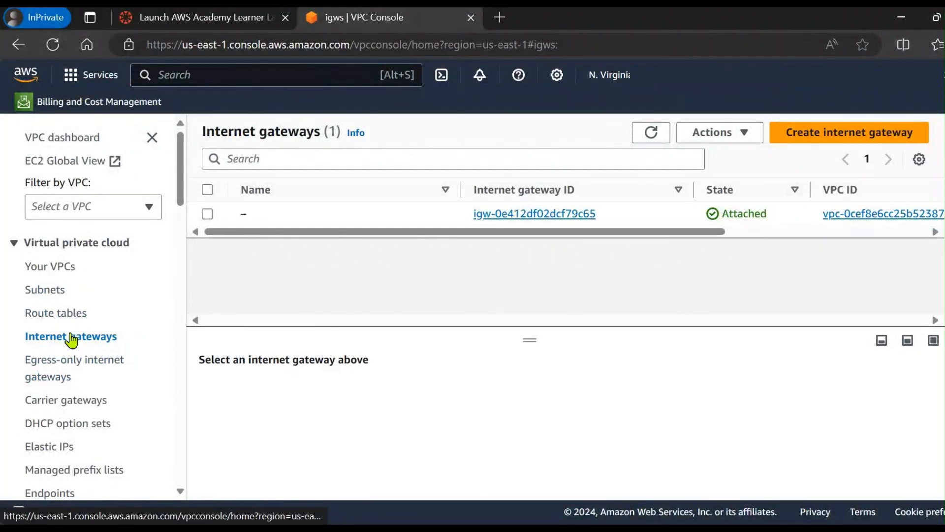
{"action": "left_click", "coordinate": [809, 140]}
{"action": "left_click", "coordinate": [258, 320]}
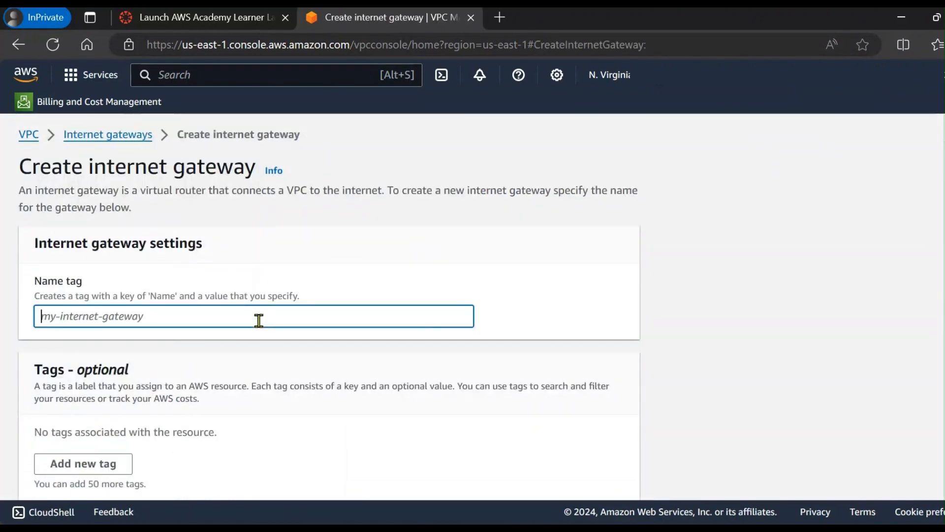
{"action": "type", "text": "demo-iGW"}
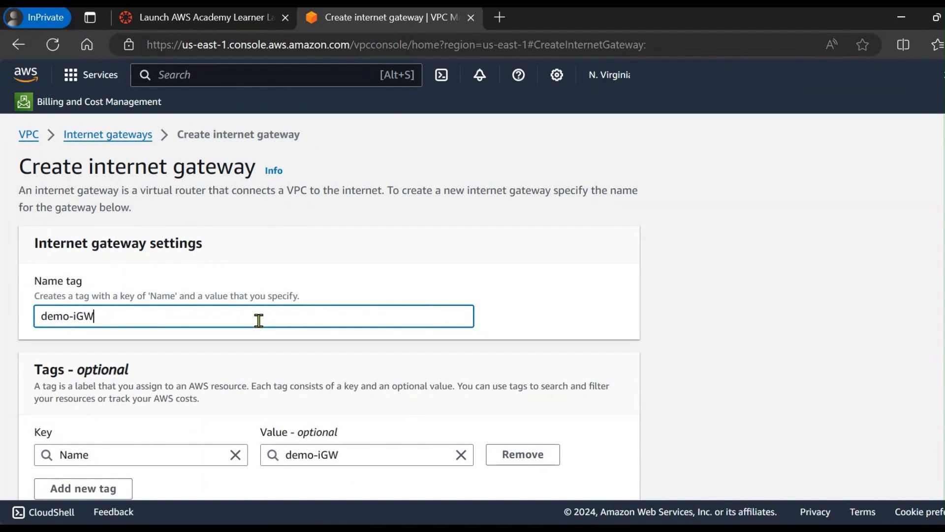
{"action": "scroll", "coordinate": [295, 364], "scroll_direction": "down", "scroll_amount": 2}
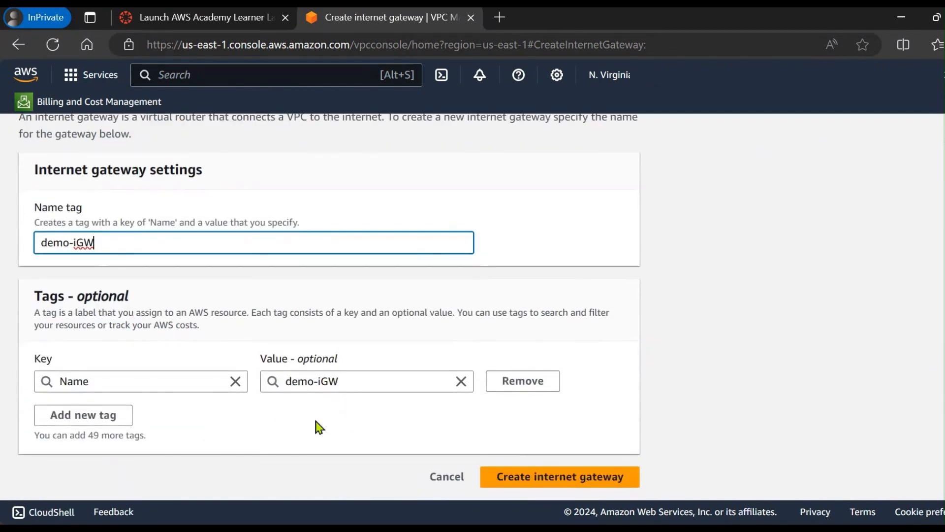
{"action": "left_click", "coordinate": [531, 480]}
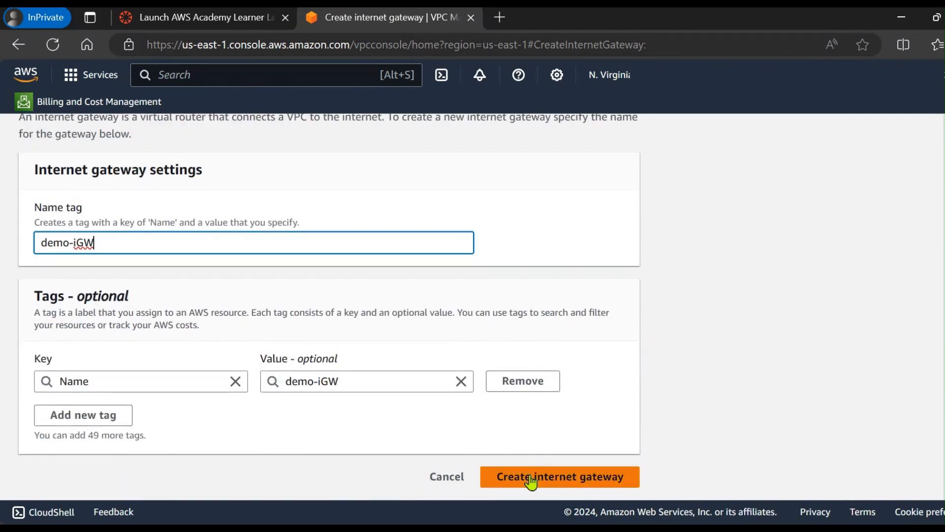
{"action": "left_click", "coordinate": [531, 480]}
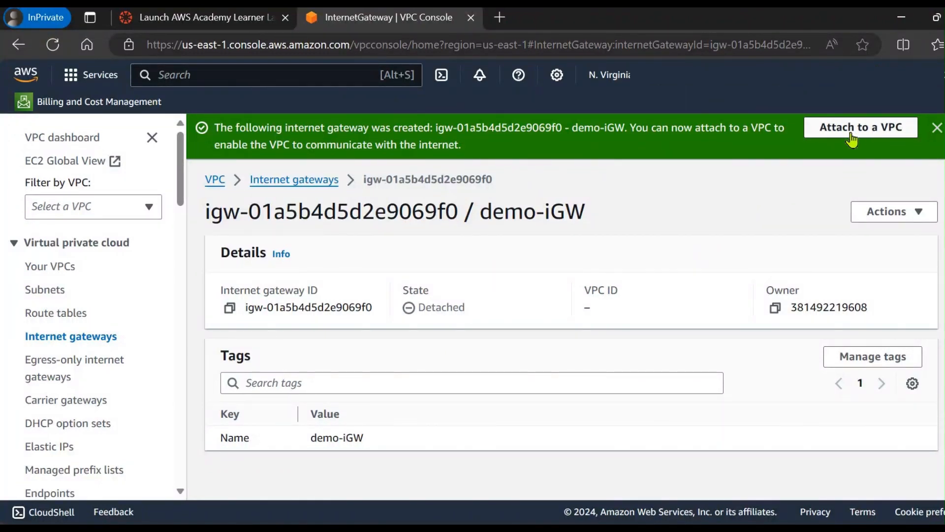
Step: Attach the demo-iGW internet gateway to demo-VPC
{"action": "left_click", "coordinate": [827, 135]}
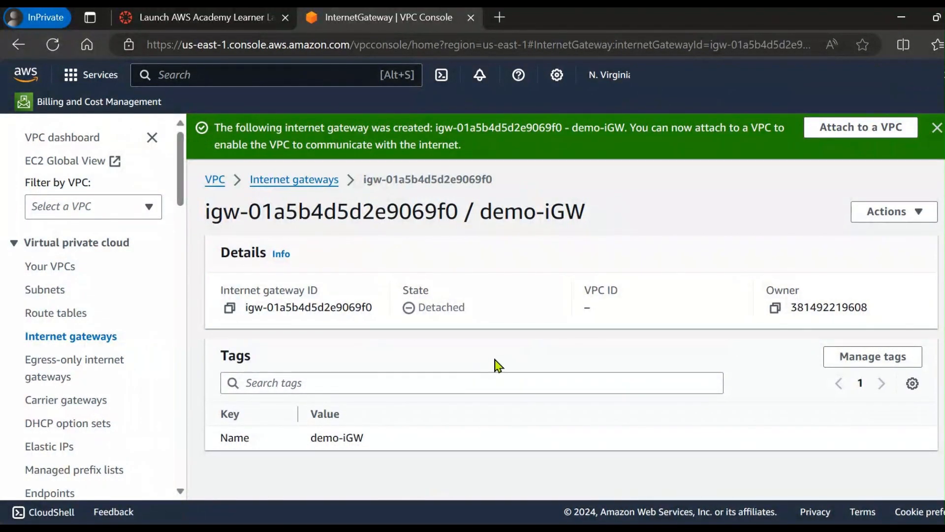
{"action": "left_click", "coordinate": [826, 136]}
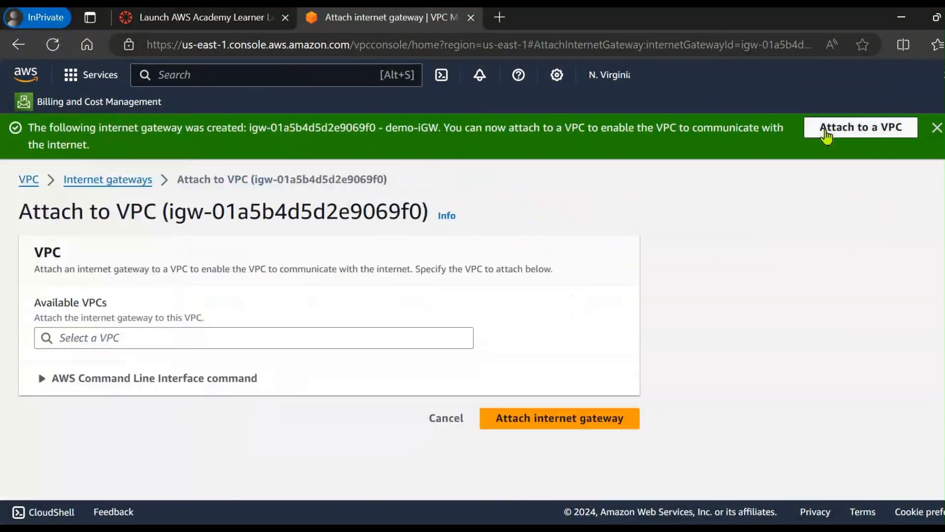
{"action": "left_click", "coordinate": [134, 340]}
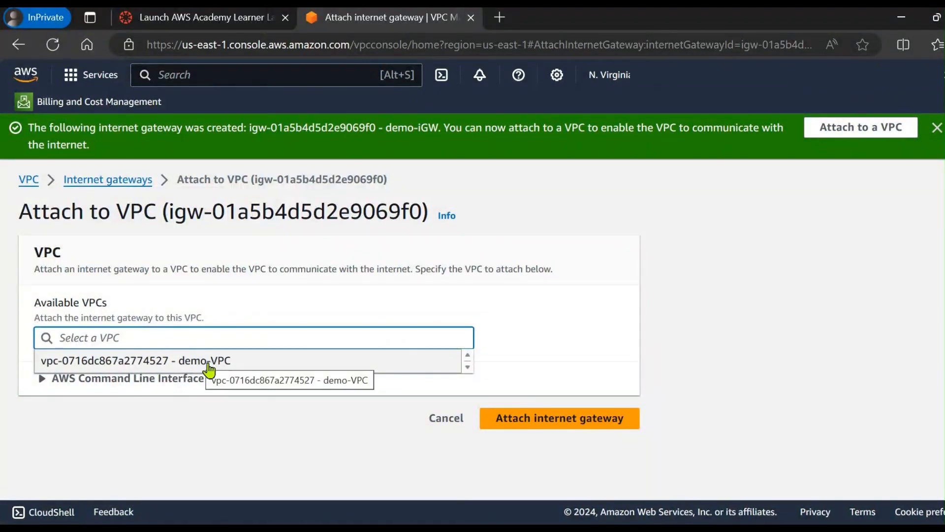
{"action": "left_click", "coordinate": [227, 363]}
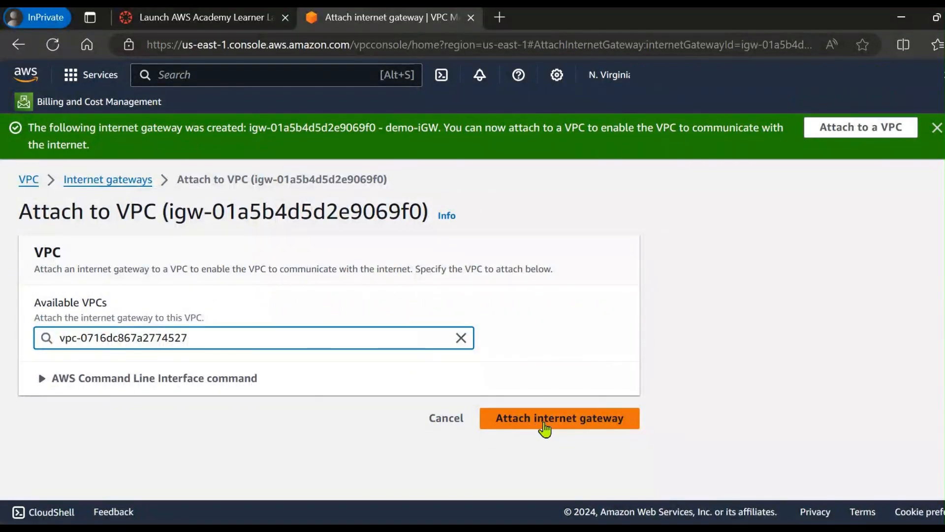
{"action": "left_click", "coordinate": [545, 418]}
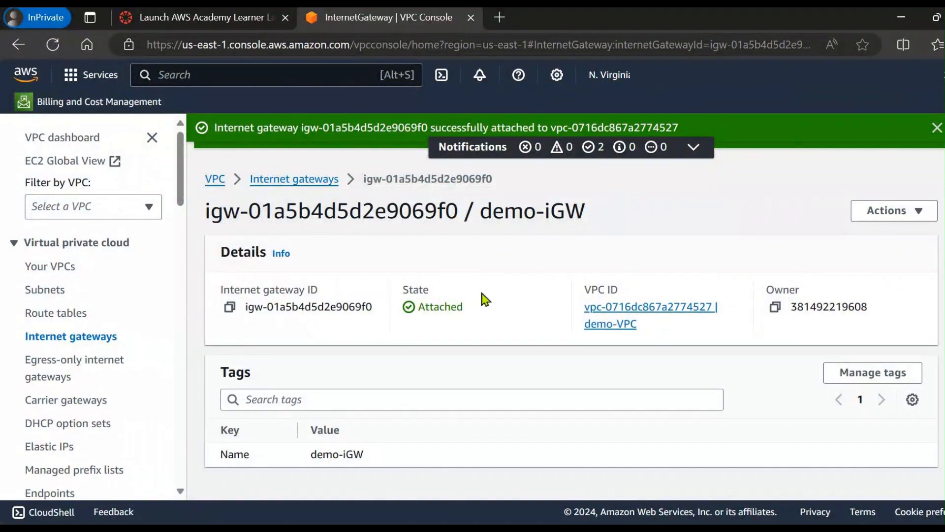
Step: Open the internet gateways list and check the State and VPC ID columns for demo-iGW
{"action": "left_click", "coordinate": [274, 187]}
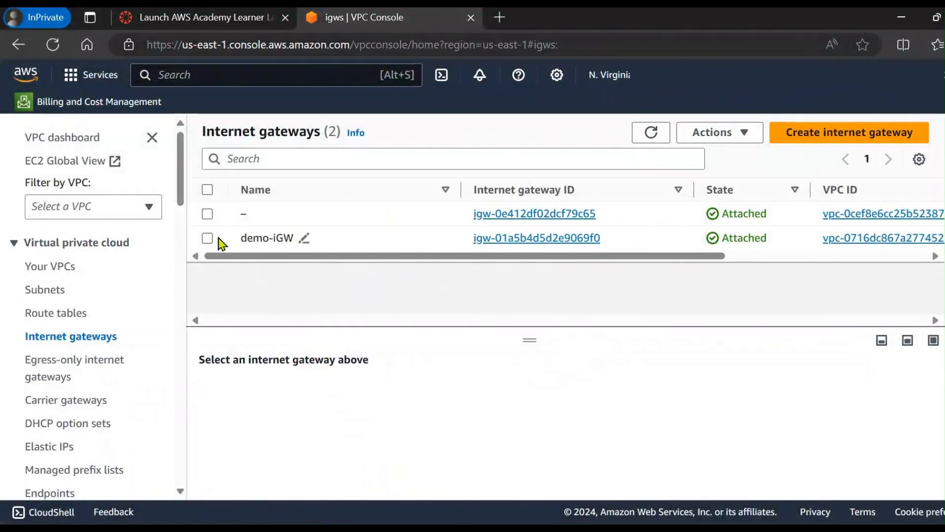
{"action": "left_click_drag", "start_coordinate": [275, 257], "coordinate": [648, 255]}
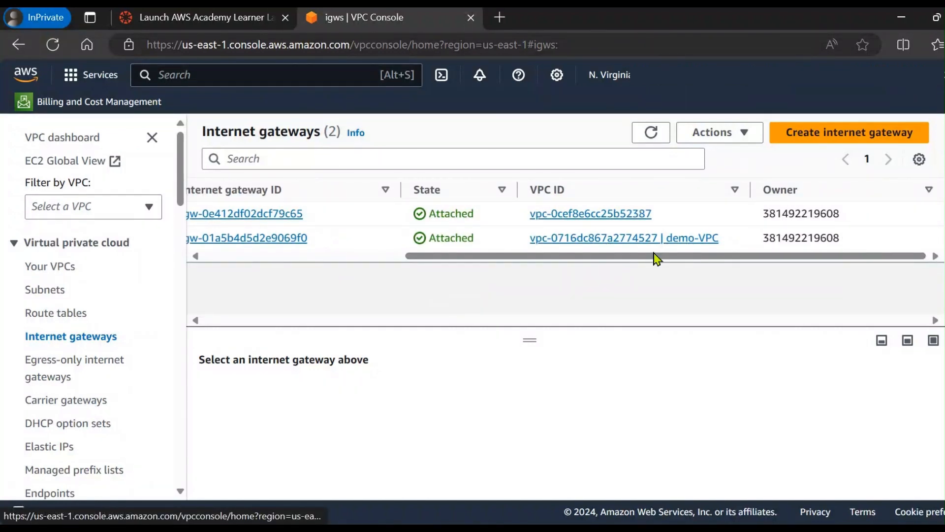
{"action": "left_click_drag", "start_coordinate": [665, 260], "coordinate": [334, 327]}
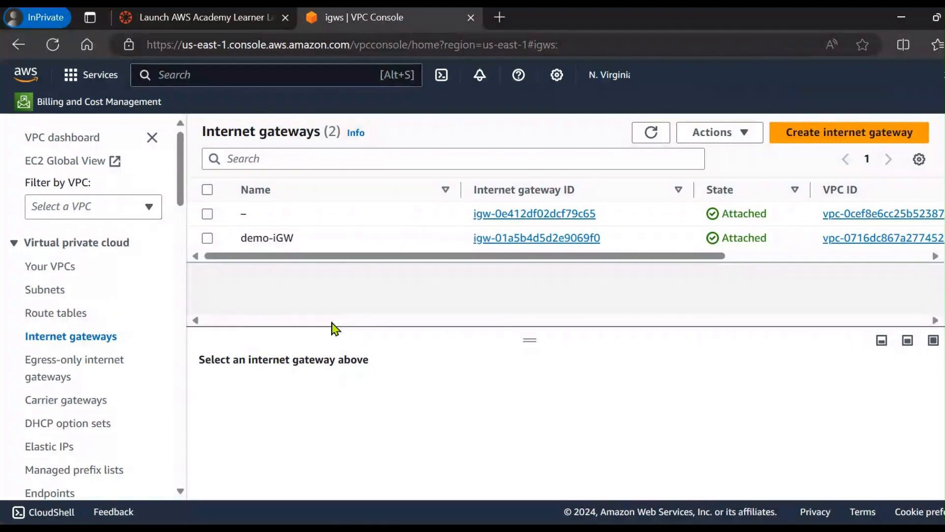
Step: Switch to the PowerPoint network diagram and underline the us-east-1a and us-east-1b availability zones in red ink
{"action": "key", "text": "alt+Tab"}
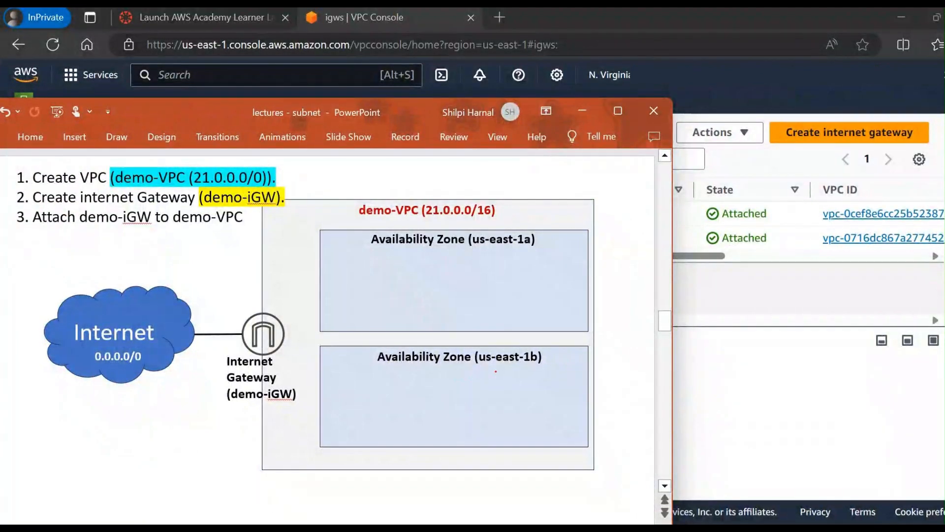
{"action": "left_click_drag", "start_coordinate": [430, 255], "coordinate": [513, 255]}
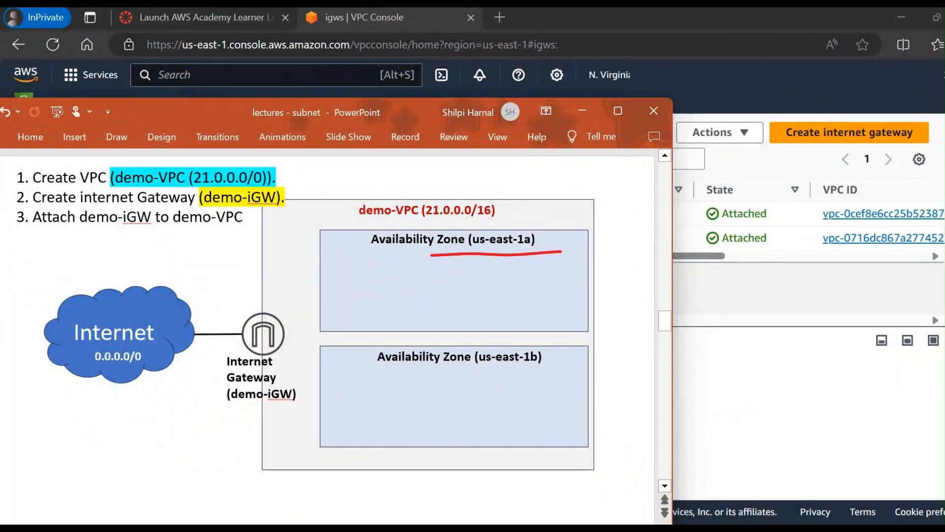
{"action": "left_click_drag", "start_coordinate": [480, 377], "coordinate": [561, 371]}
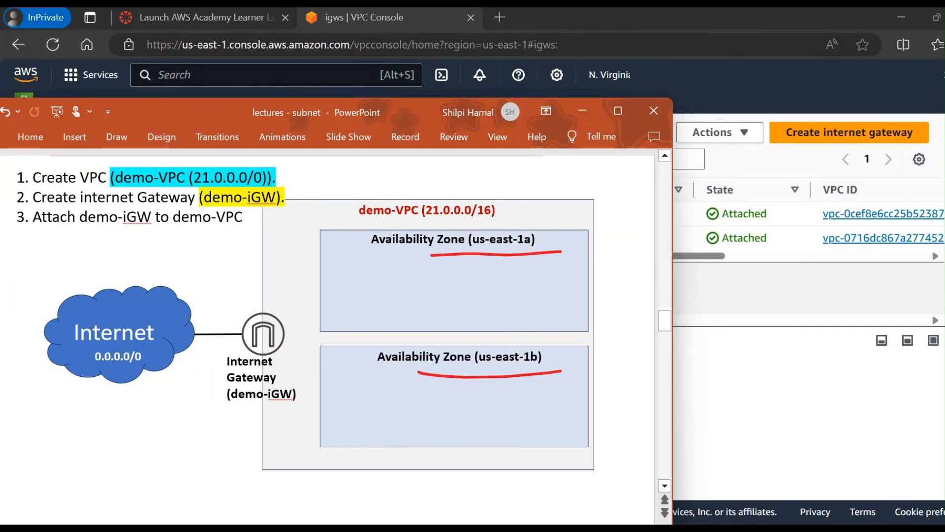
Step: On the slide about creating two subnets, circle Public-Subnet (21.0.1.0/24) in red and Private-Subnet (21.0.2.0/24) in black
{"action": "scroll", "coordinate": [495, 371], "scroll_direction": "down", "scroll_amount": 1}
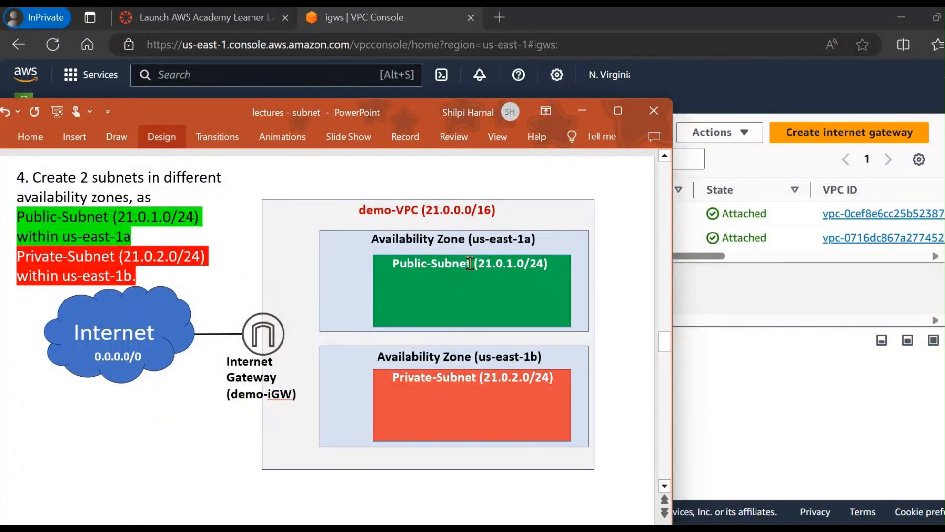
{"action": "mouse_move", "coordinate": [397, 277]}
{"action": "left_mouse_down"}
{"action": "mouse_move", "coordinate": [537, 280]}
{"action": "mouse_move", "coordinate": [526, 242]}
{"action": "mouse_move", "coordinate": [375, 261]}
{"action": "mouse_move", "coordinate": [424, 279]}
{"action": "left_mouse_up"}
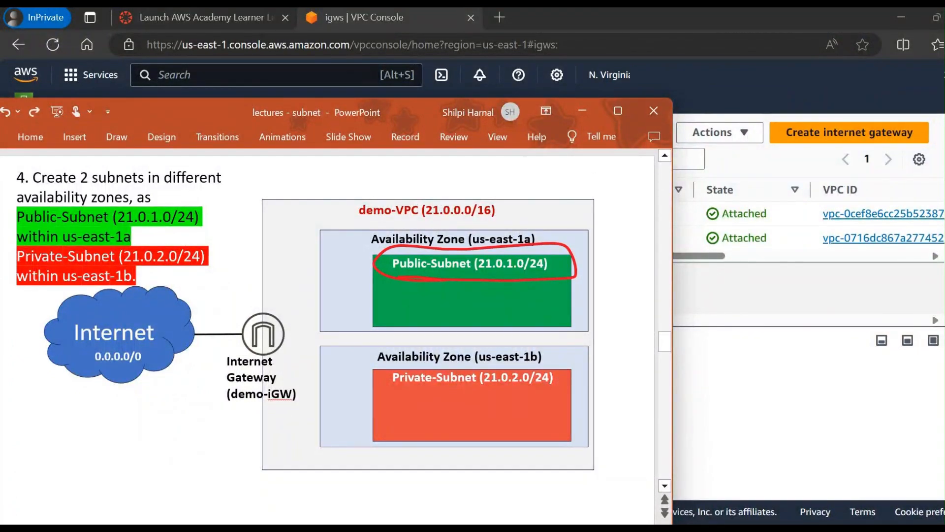
{"action": "mouse_move", "coordinate": [383, 392]}
{"action": "left_mouse_down"}
{"action": "mouse_move", "coordinate": [568, 394]}
{"action": "mouse_move", "coordinate": [500, 368]}
{"action": "mouse_move", "coordinate": [397, 398]}
{"action": "left_mouse_up"}
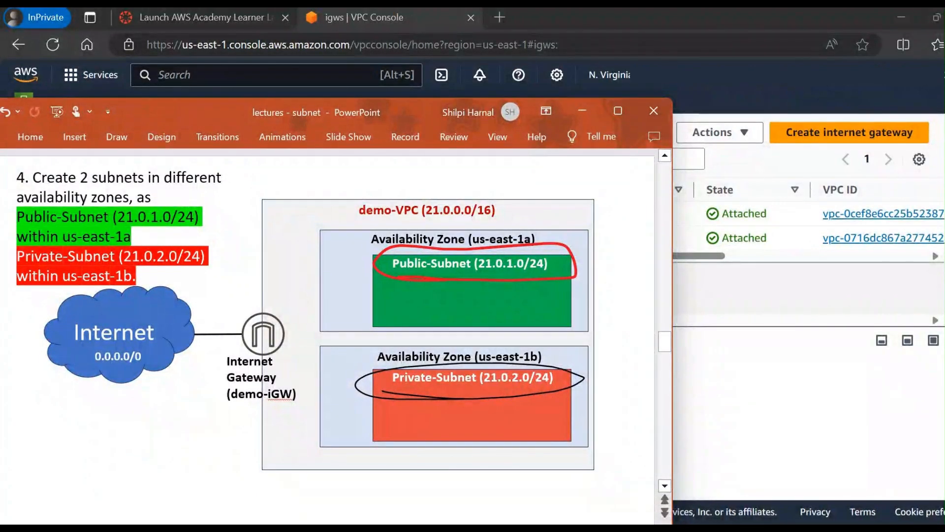
{"action": "left_click_drag", "start_coordinate": [541, 359], "coordinate": [531, 401]}
Step: Return to the AWS VPC console in the browser and start creating a subnet in demo-VPC
{"action": "left_click", "coordinate": [675, 327]}
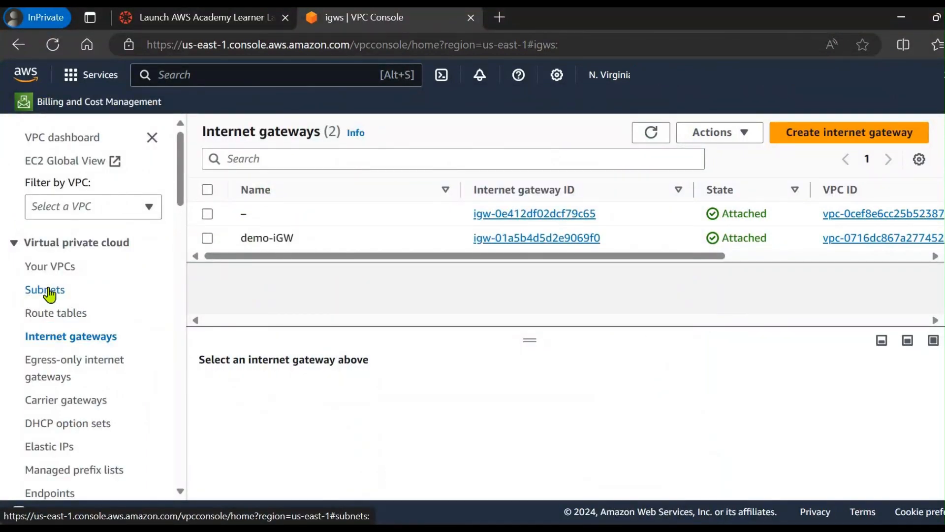
{"action": "left_click", "coordinate": [49, 293]}
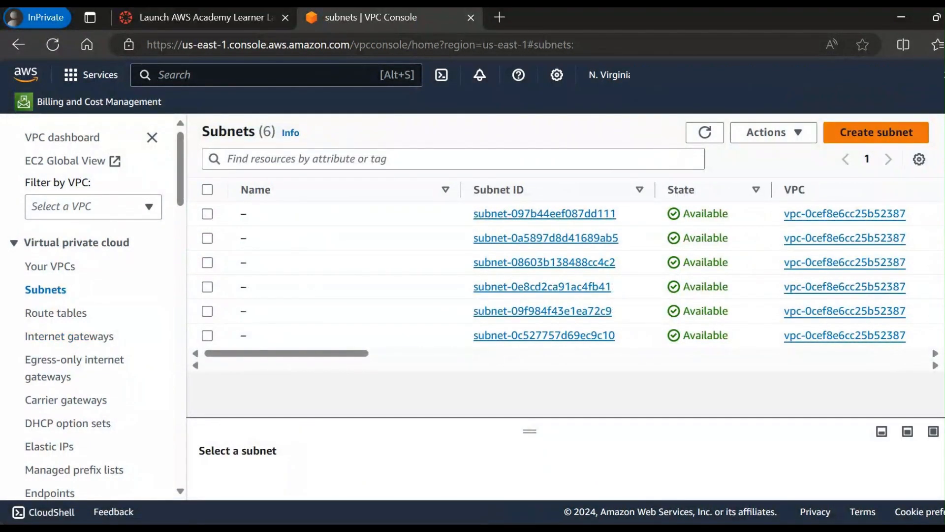
{"action": "left_click", "coordinate": [879, 133]}
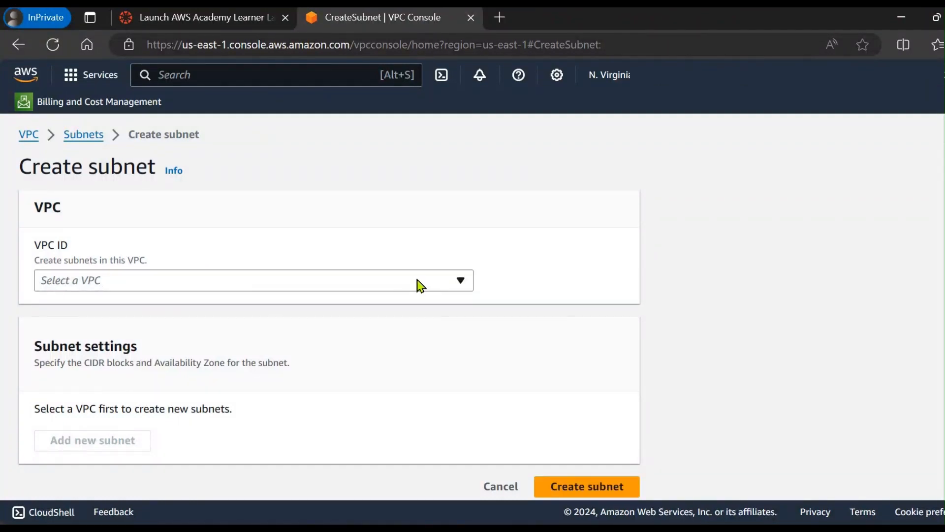
{"action": "left_click", "coordinate": [418, 284]}
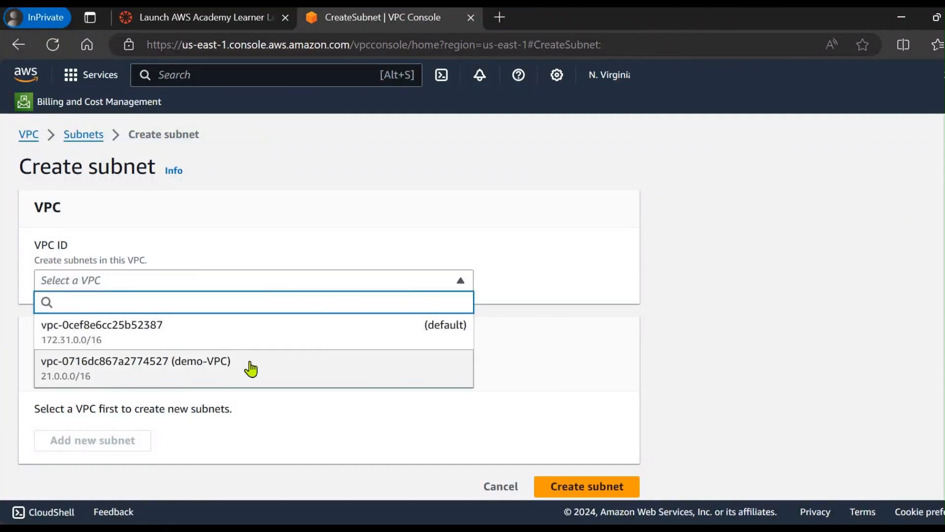
{"action": "left_click", "coordinate": [224, 374]}
Step: Name the first subnet Public-Subnet
{"action": "scroll", "coordinate": [277, 328], "scroll_direction": "down", "scroll_amount": 2}
{"action": "scroll", "coordinate": [277, 328], "scroll_direction": "down", "scroll_amount": 4}
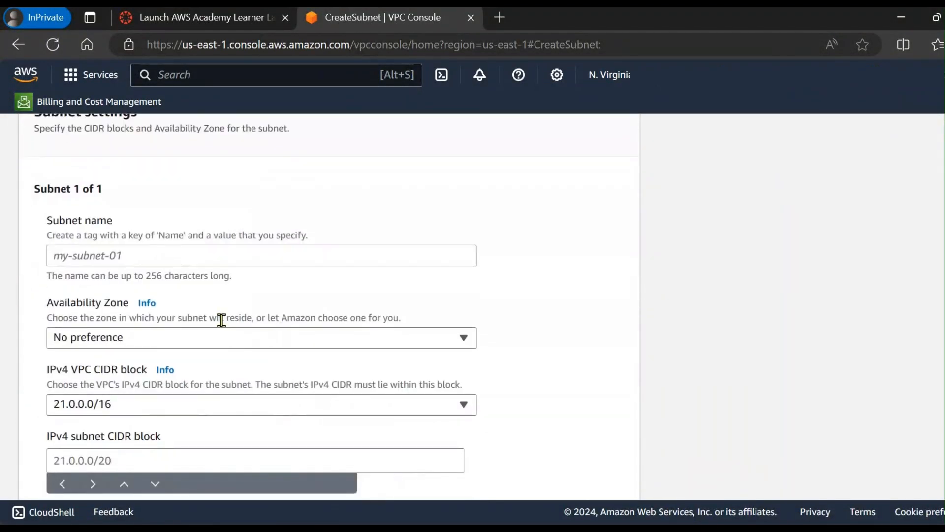
{"action": "scroll", "coordinate": [219, 321], "scroll_direction": "up", "scroll_amount": 1}
{"action": "left_click", "coordinate": [215, 318]}
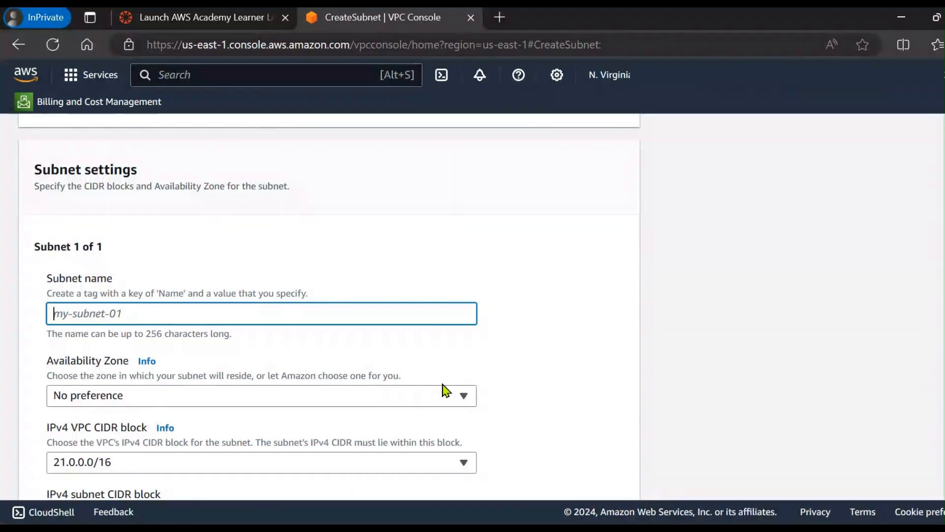
{"action": "type", "text": "Public"}
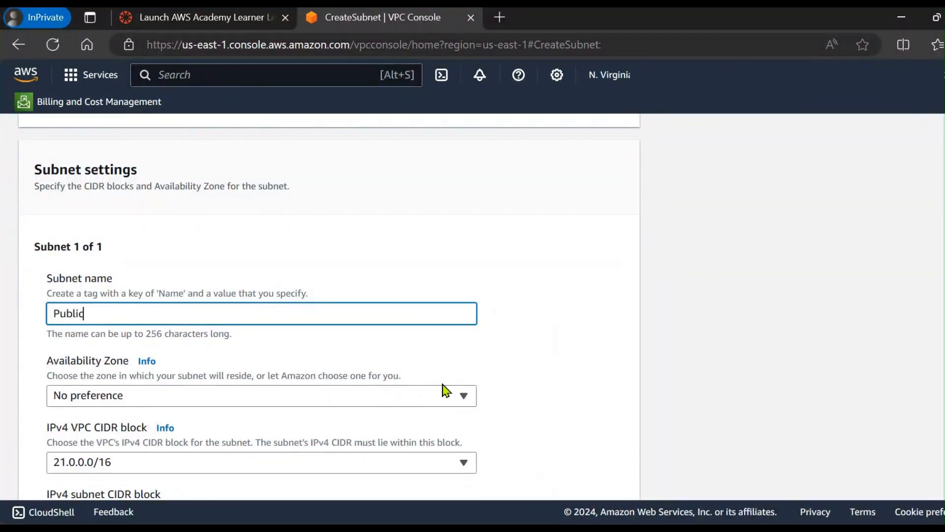
{"action": "type", "text": "-Subnet"}
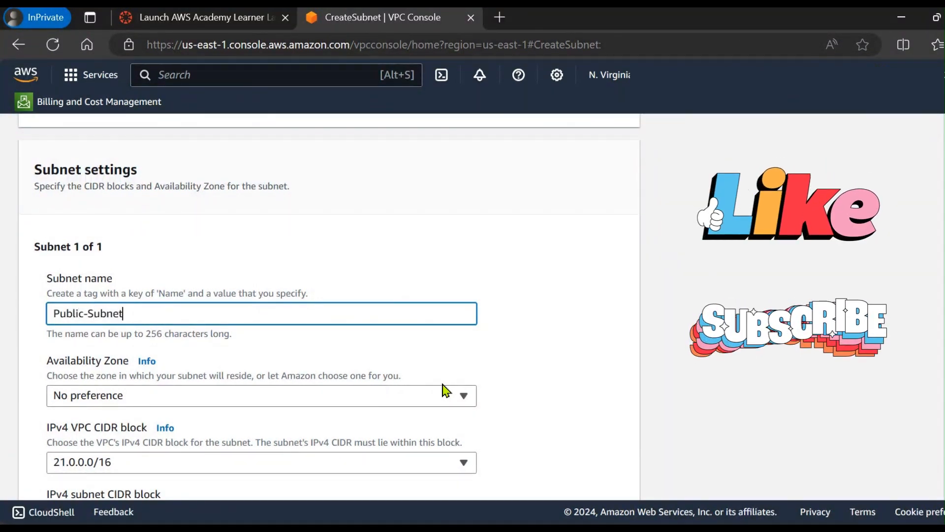
Step: Place Public-Subnet in availability zone us-east-1a and set its IPv4 subnet CIDR block to 21.0.1.0/24
{"action": "scroll", "coordinate": [312, 358], "scroll_direction": "down", "scroll_amount": 3}
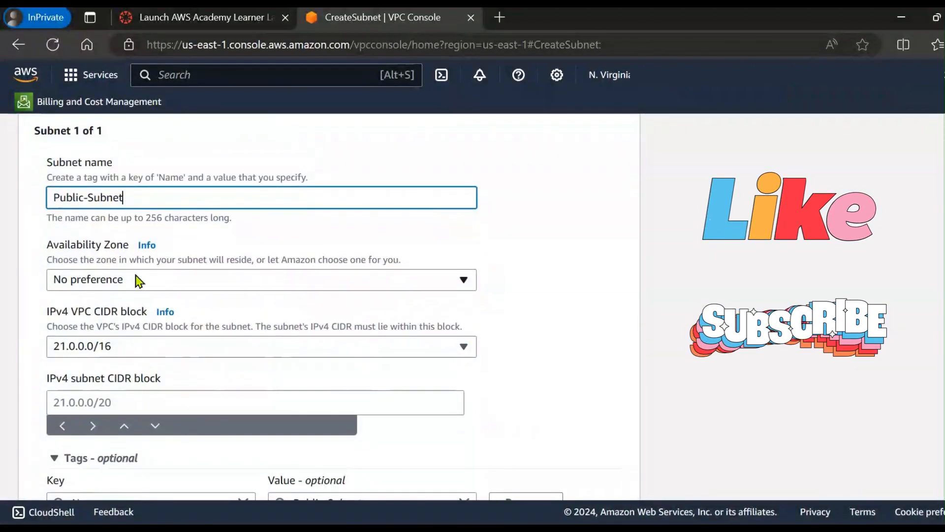
{"action": "left_click", "coordinate": [140, 282]}
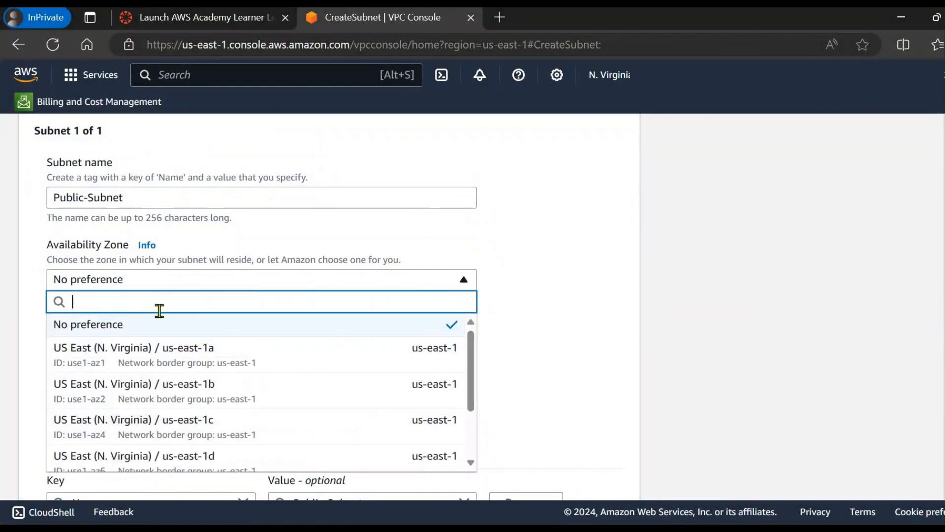
{"action": "left_click", "coordinate": [202, 367]}
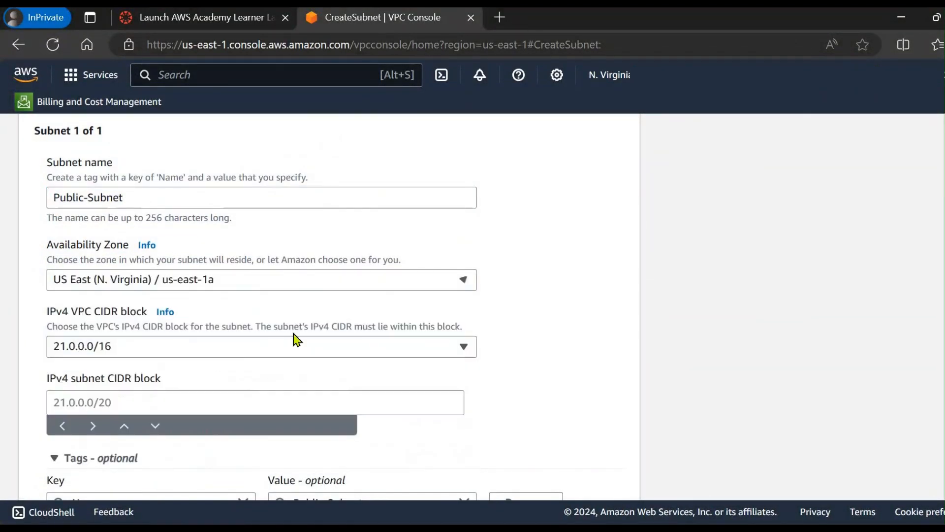
{"action": "scroll", "coordinate": [262, 325], "scroll_direction": "down", "scroll_amount": 2}
{"action": "left_click", "coordinate": [196, 341]}
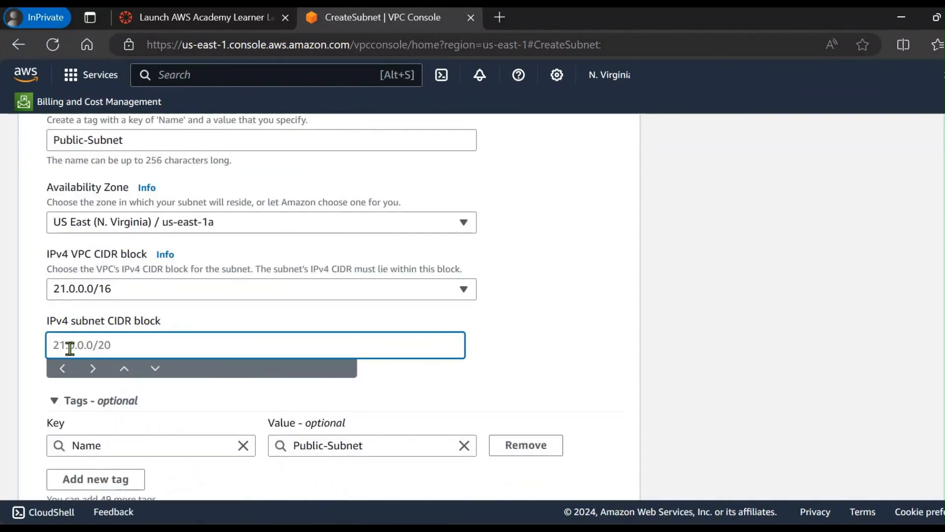
{"action": "type", "text": "21.0"}
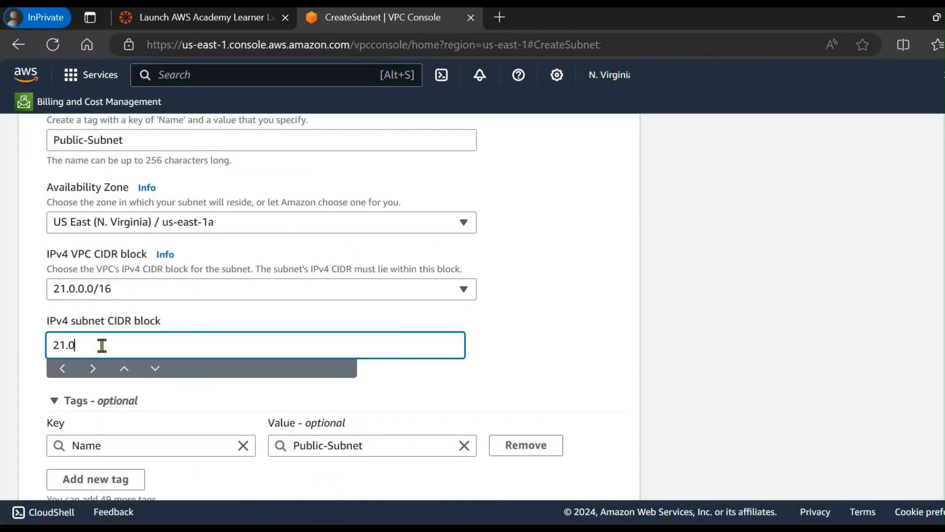
{"action": "type", "text": ".1.0/24"}
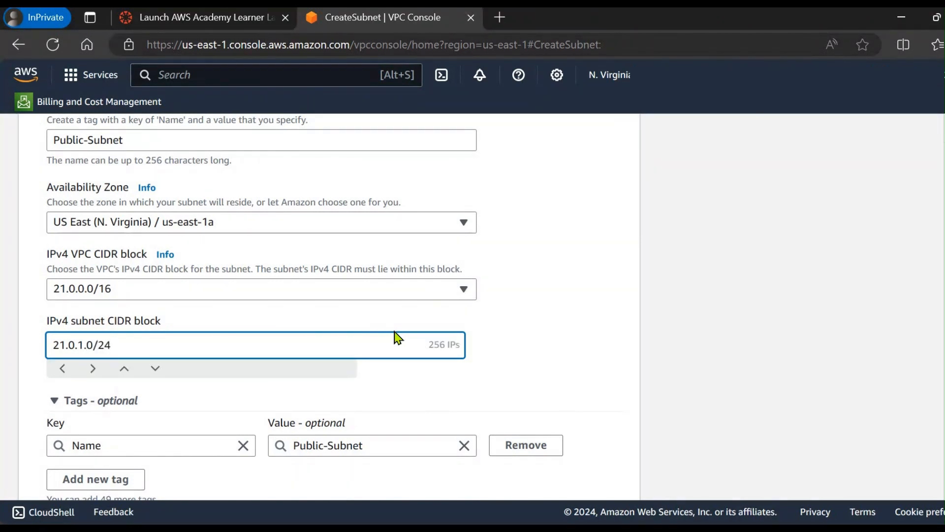
Step: Add a second subnet to the creation form and name it Private-Subnet
{"action": "scroll", "coordinate": [393, 334], "scroll_direction": "down", "scroll_amount": 3}
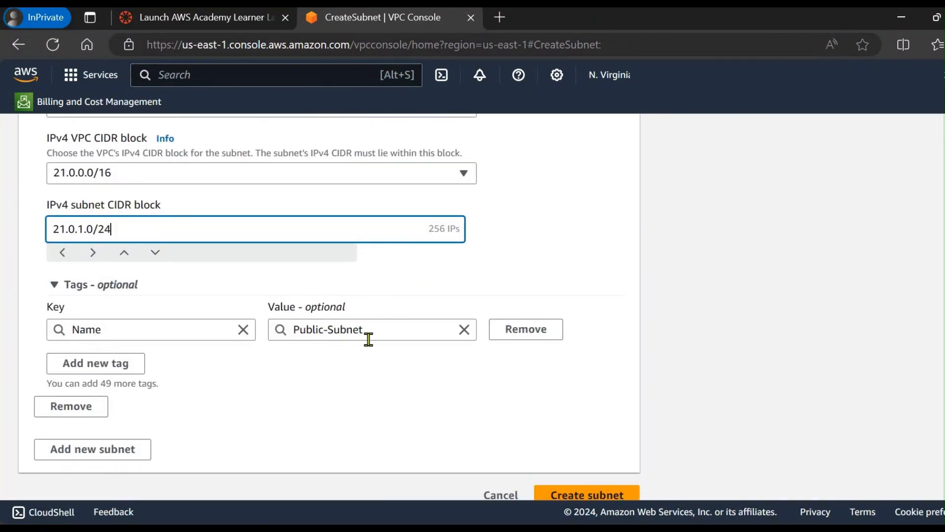
{"action": "scroll", "coordinate": [123, 397], "scroll_direction": "down", "scroll_amount": 1}
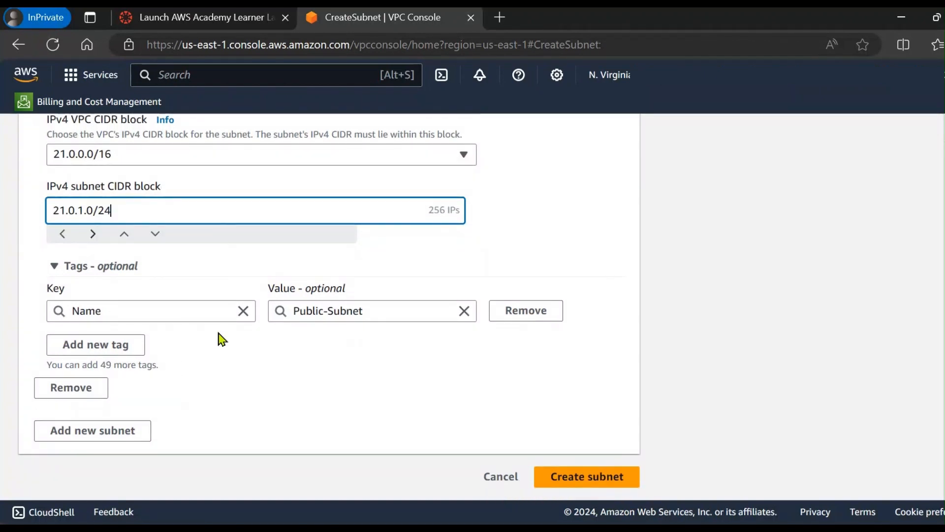
{"action": "left_click", "coordinate": [110, 430]}
{"action": "type", "text": "Pri"}
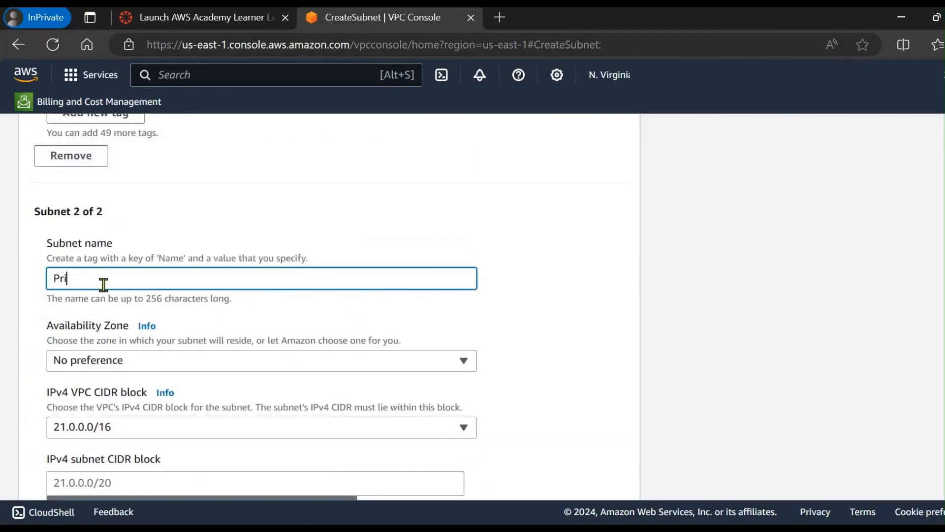
{"action": "type", "text": "vate-Subnet"}
Step: Place Private-Subnet in availability zone us-east-1b and set its IPv4 subnet CIDR block to 21.0.2.0/24
{"action": "scroll", "coordinate": [139, 250], "scroll_direction": "down", "scroll_amount": 2}
{"action": "left_click", "coordinate": [139, 250]}
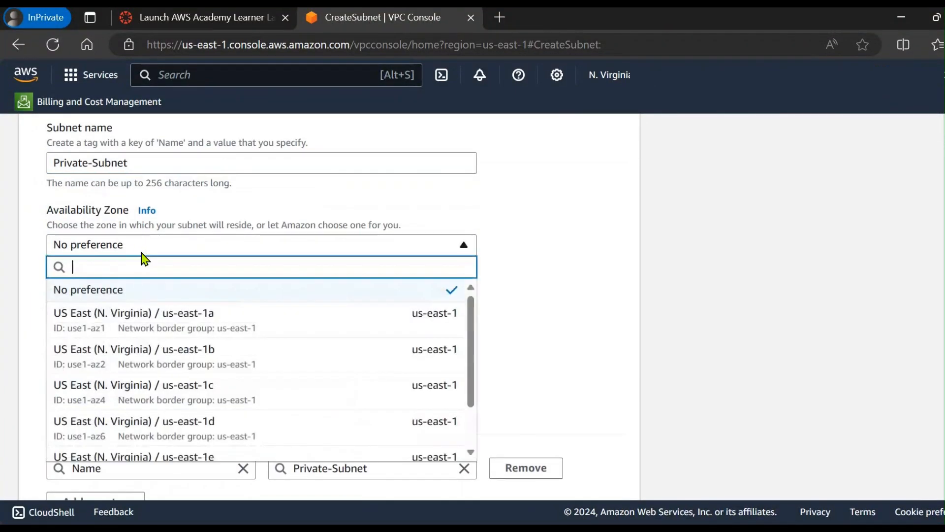
{"action": "left_click", "coordinate": [205, 365]}
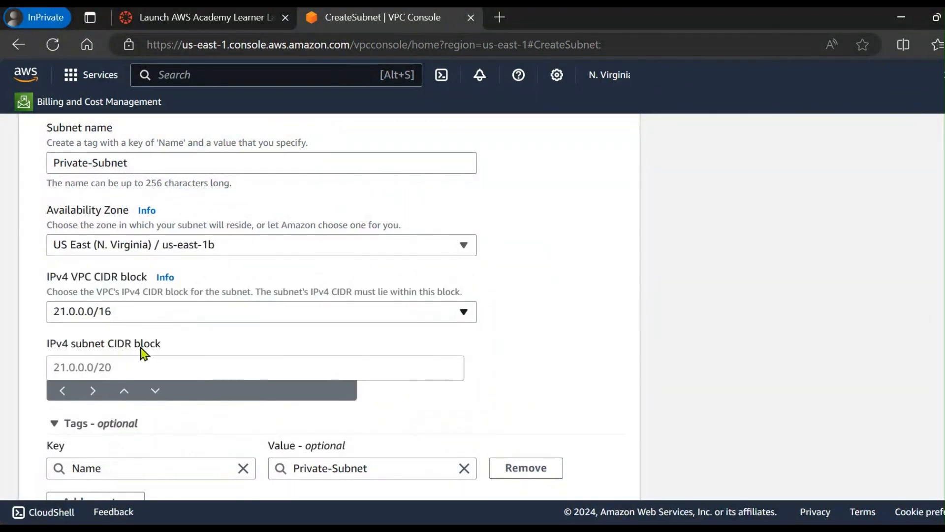
{"action": "left_click", "coordinate": [129, 368]}
{"action": "type", "text": "21"}
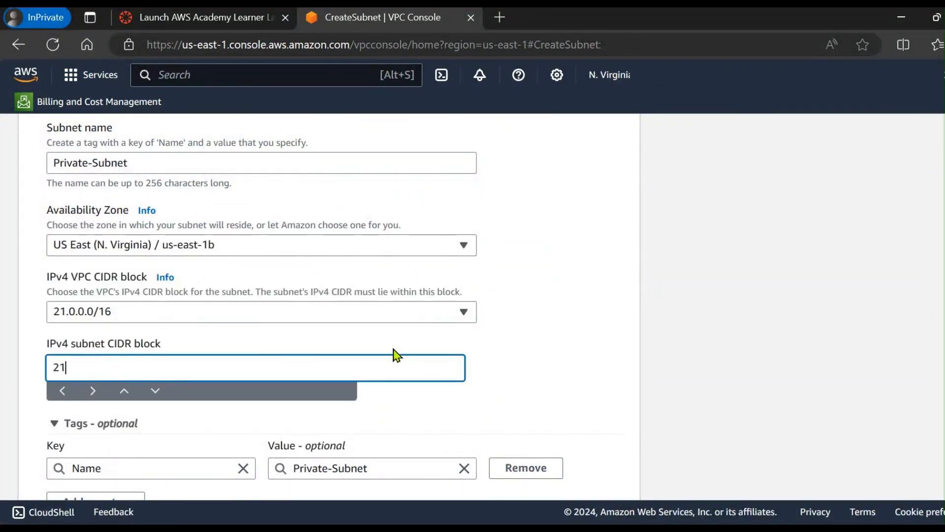
{"action": "type", "text": ".0.0"}
{"action": "type", "text": ".2.0/24"}
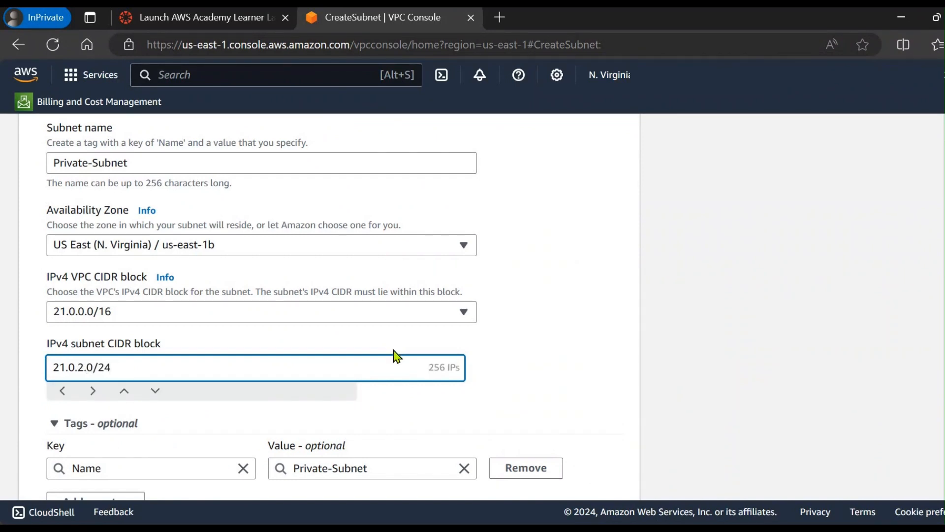
Step: Review the settings of Public-Subnet and Private-Subnet, and create both subnets
{"action": "scroll", "coordinate": [398, 355], "scroll_direction": "down", "scroll_amount": 2}
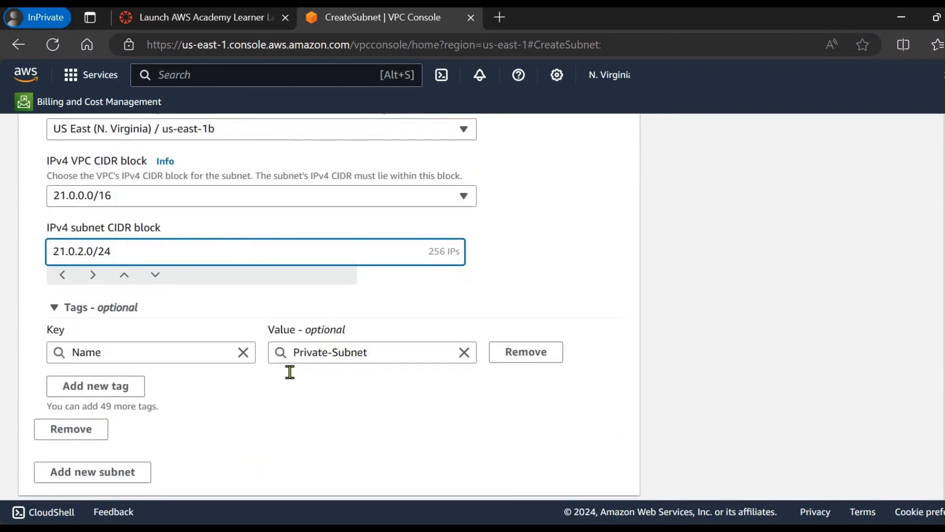
{"action": "scroll", "coordinate": [290, 372], "scroll_direction": "up", "scroll_amount": 8}
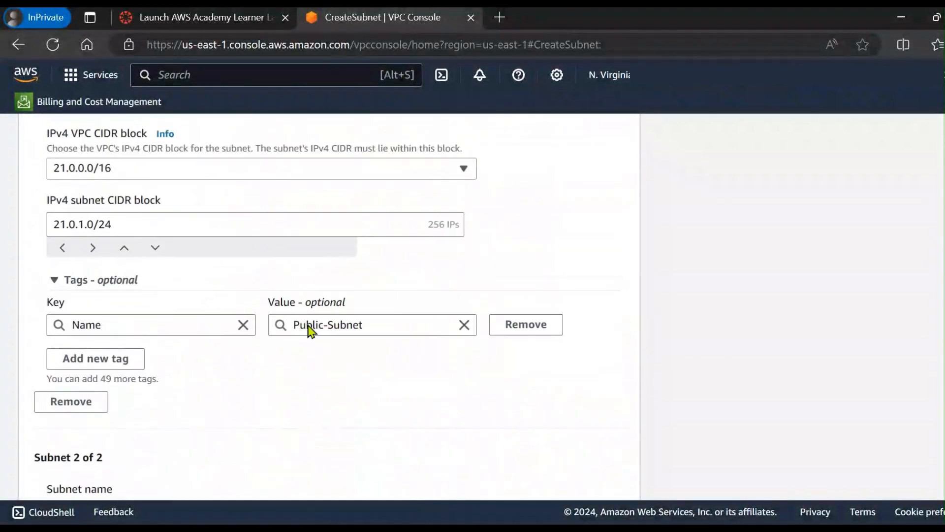
{"action": "scroll", "coordinate": [295, 340], "scroll_direction": "up", "scroll_amount": 2}
{"action": "left_click_drag", "start_coordinate": [146, 138], "coordinate": [48, 148]}
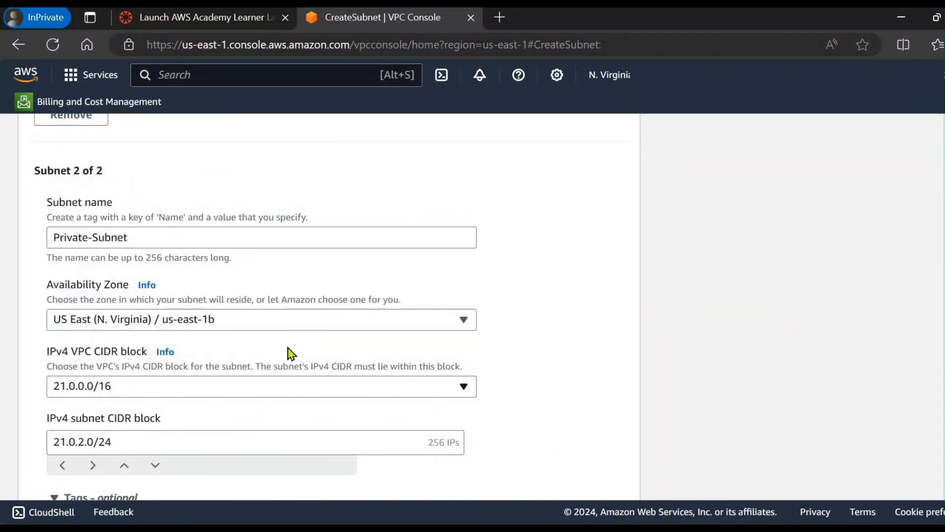
{"action": "scroll", "coordinate": [473, 351], "scroll_direction": "down", "scroll_amount": 5}
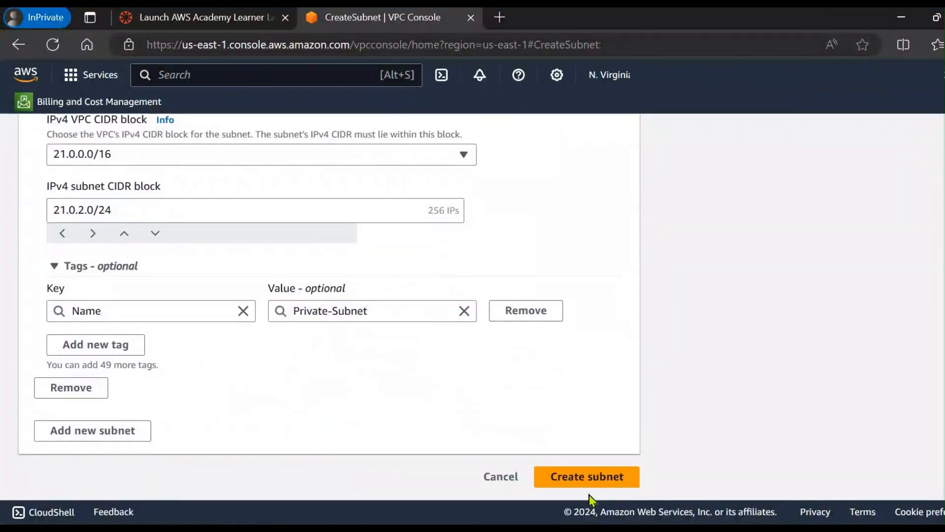
{"action": "left_click", "coordinate": [566, 485]}
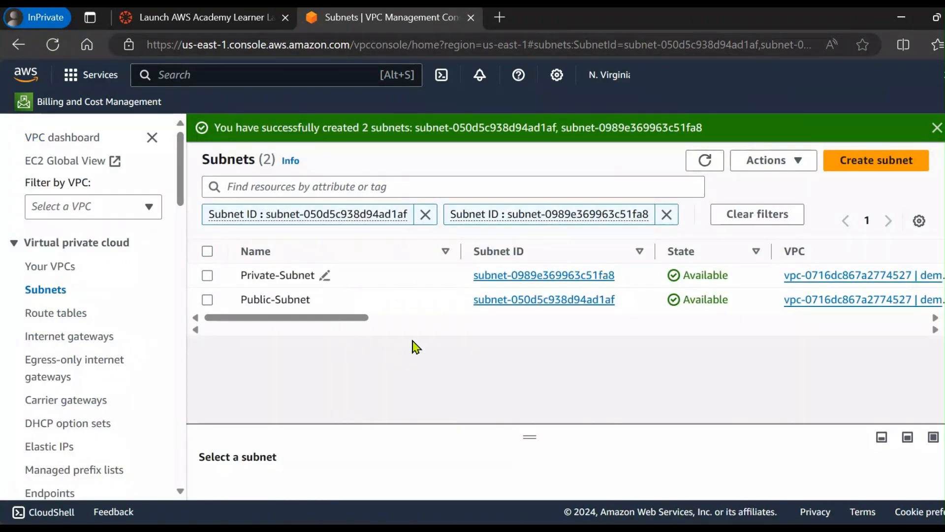
Step: Examine the VPC and IPv4 CIDR columns of the two new subnets in the subnet list
{"action": "left_click_drag", "start_coordinate": [361, 319], "coordinate": [477, 329]}
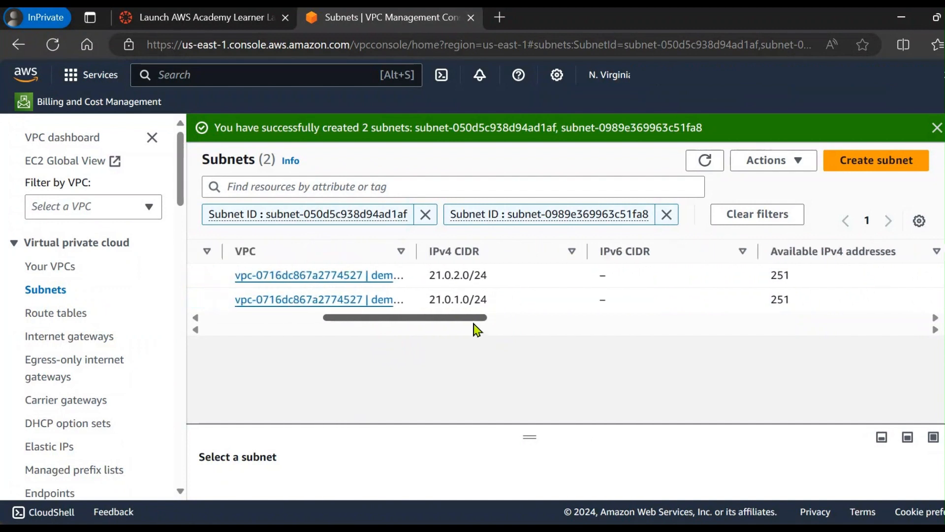
{"action": "left_click_drag", "start_coordinate": [426, 259], "coordinate": [474, 259]}
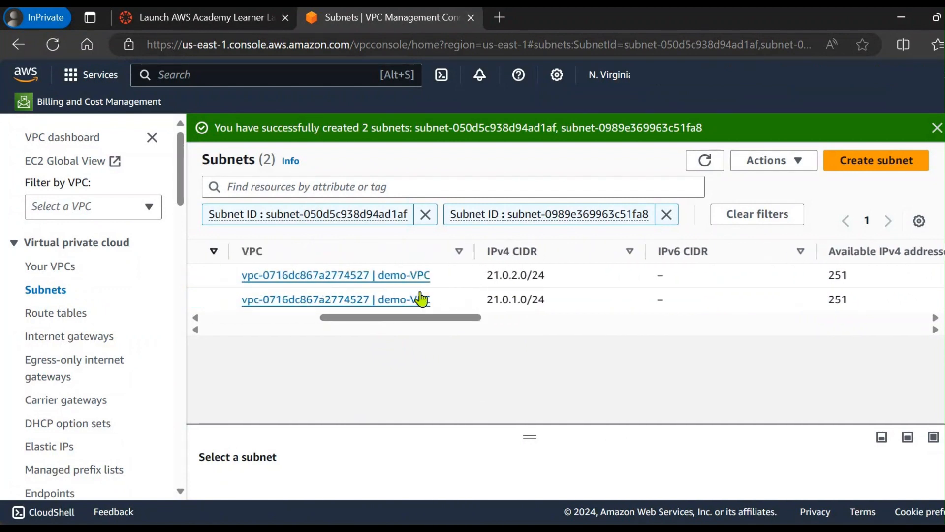
{"action": "left_click_drag", "start_coordinate": [369, 321], "coordinate": [238, 333]}
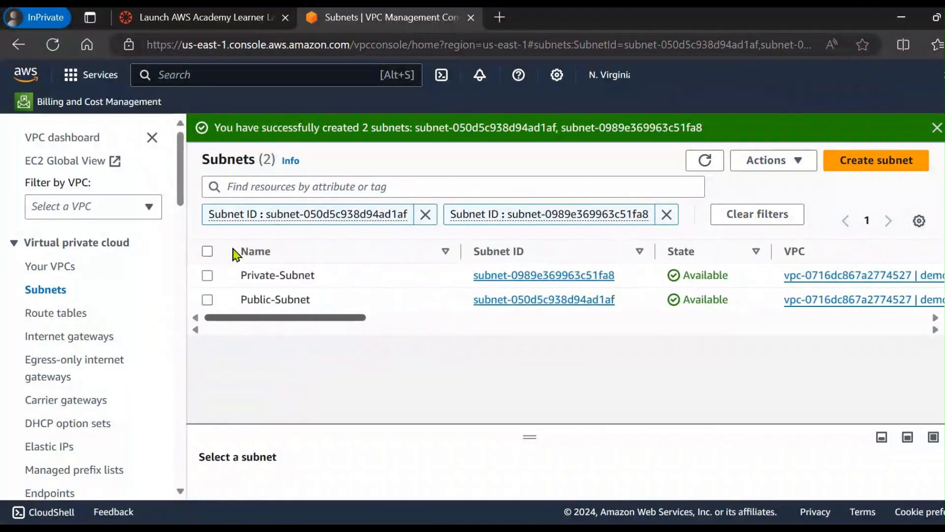
{"action": "left_click_drag", "start_coordinate": [355, 318], "coordinate": [310, 321]}
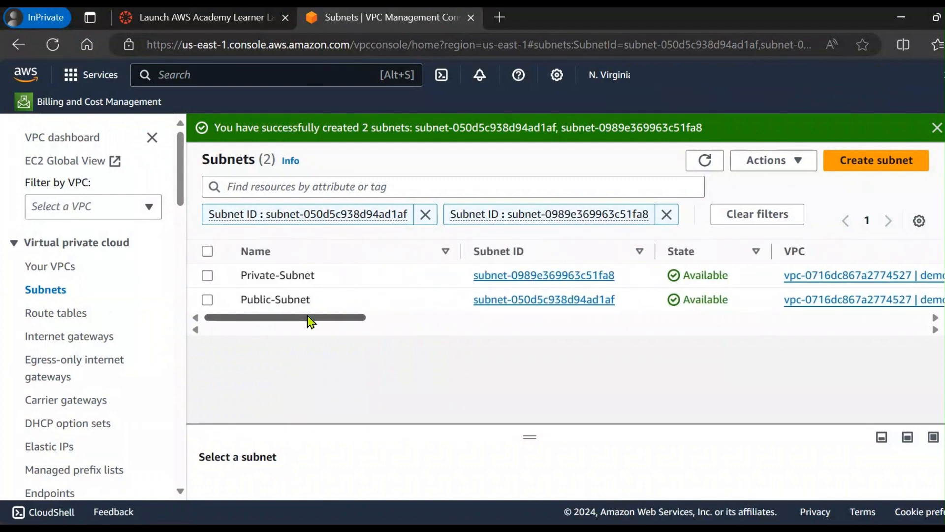
Step: Switch to the PowerPoint slide on route tables and draw arrows from Public-RT to Public-Subnet and from Private-RT to Private-Subnet
{"action": "key", "text": "alt+Tab"}
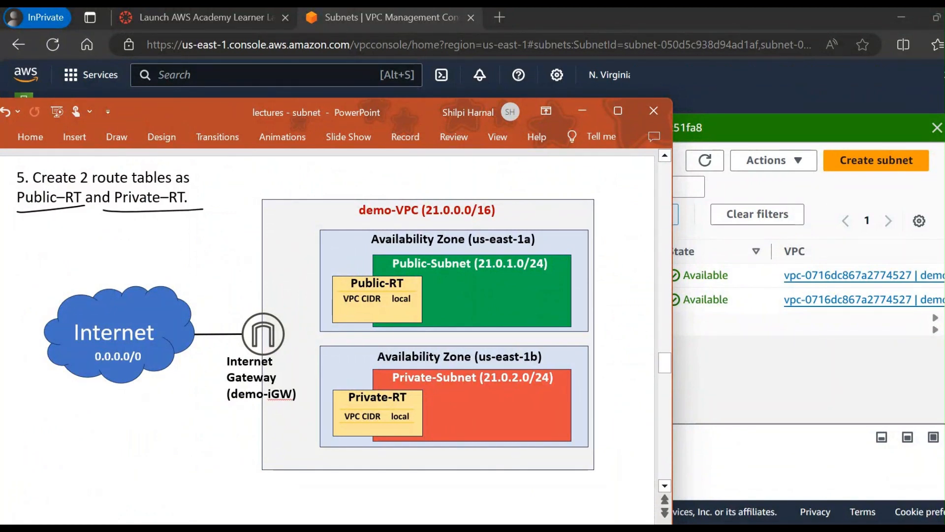
{"action": "mouse_move", "coordinate": [412, 305]}
{"action": "left_mouse_down"}
{"action": "mouse_move", "coordinate": [459, 270]}
{"action": "mouse_move", "coordinate": [453, 286]}
{"action": "left_mouse_up"}
{"action": "left_click_drag", "start_coordinate": [413, 406], "coordinate": [451, 381]}
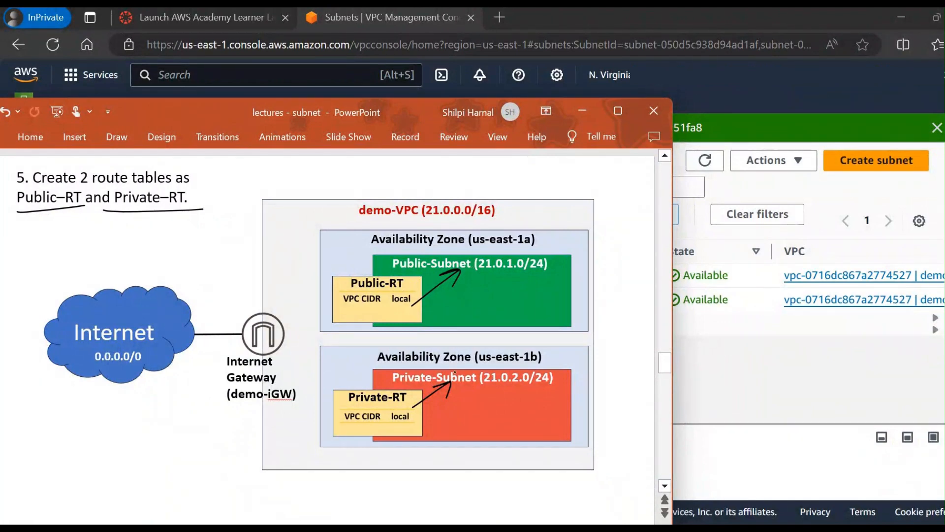
Step: Return to the AWS VPC console in the browser and list only the route tables belonging to demo-VPC
{"action": "key", "text": "alt+Tab"}
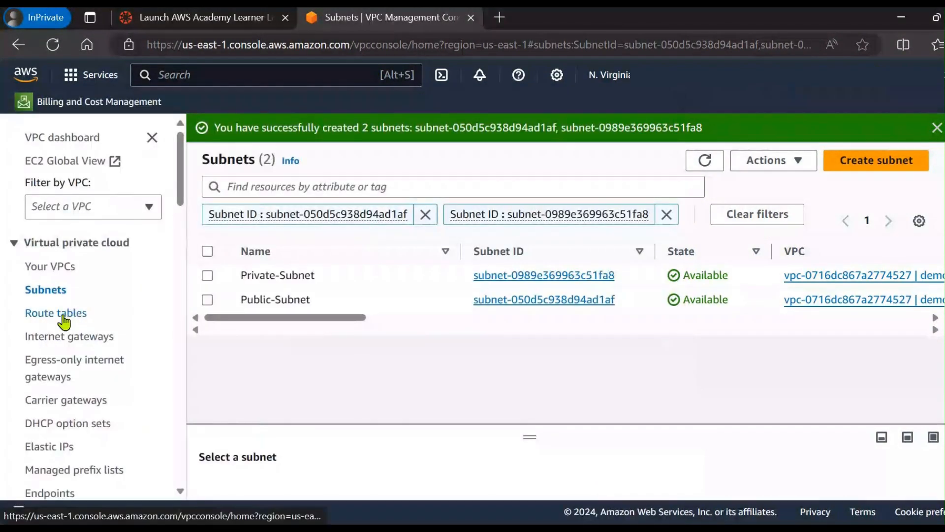
{"action": "left_click", "coordinate": [43, 317]}
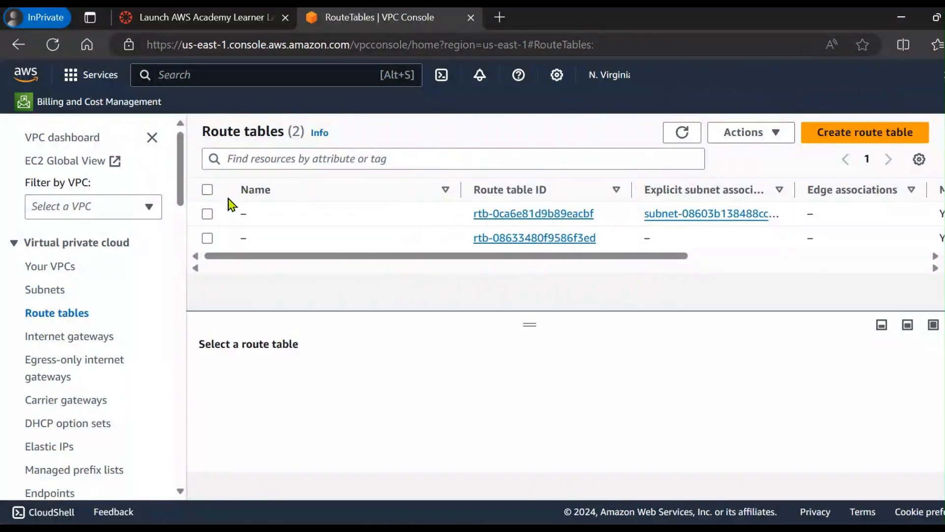
{"action": "left_click", "coordinate": [149, 210]}
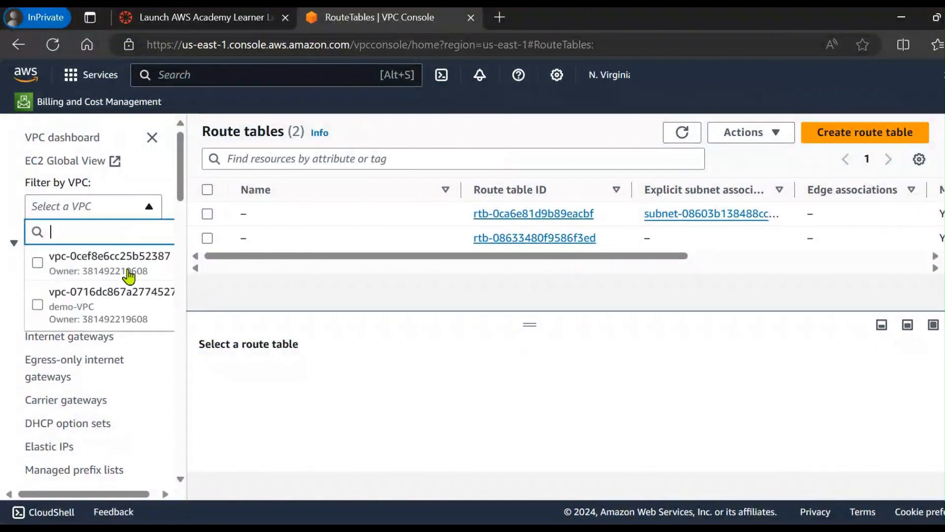
{"action": "left_click", "coordinate": [38, 305]}
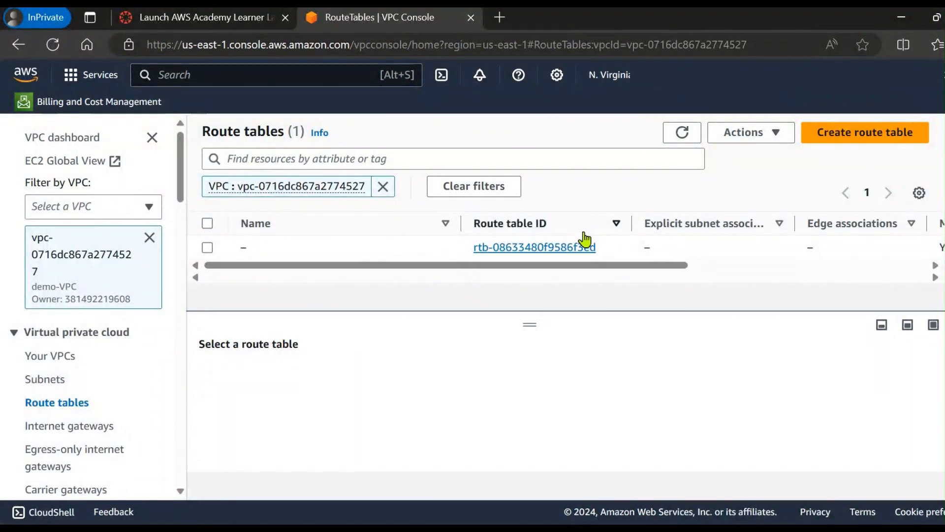
Step: Name demo-VPC's existing route table Private-RT and save the name
{"action": "left_click_drag", "start_coordinate": [494, 268], "coordinate": [270, 265]}
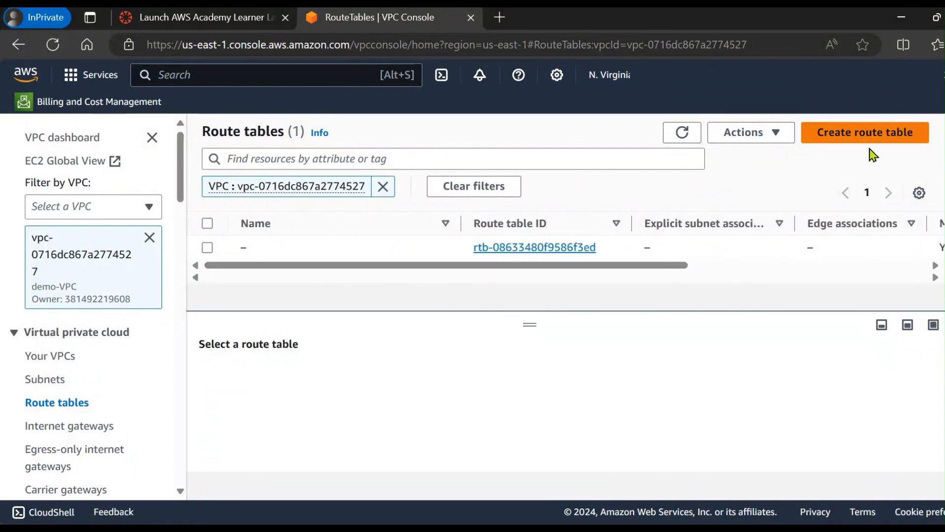
{"action": "mouse_move", "coordinate": [271, 253]}
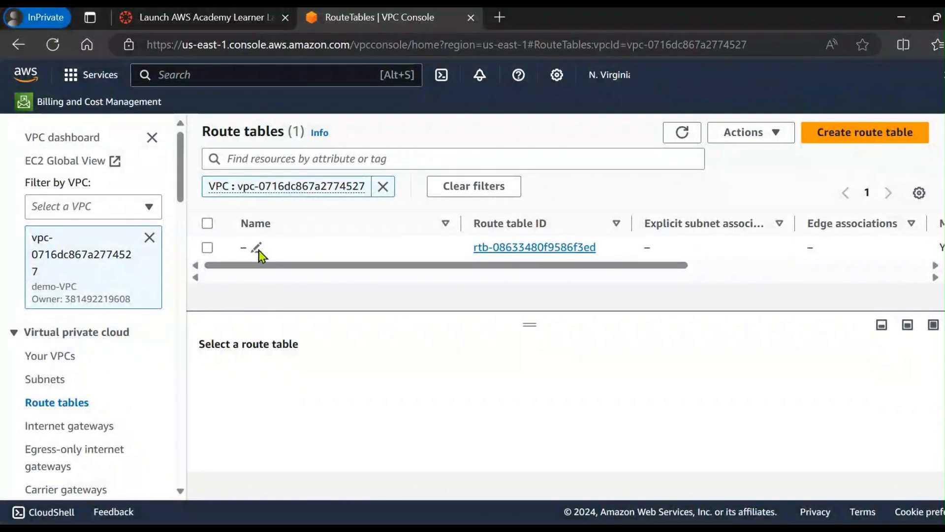
{"action": "left_click", "coordinate": [258, 249]}
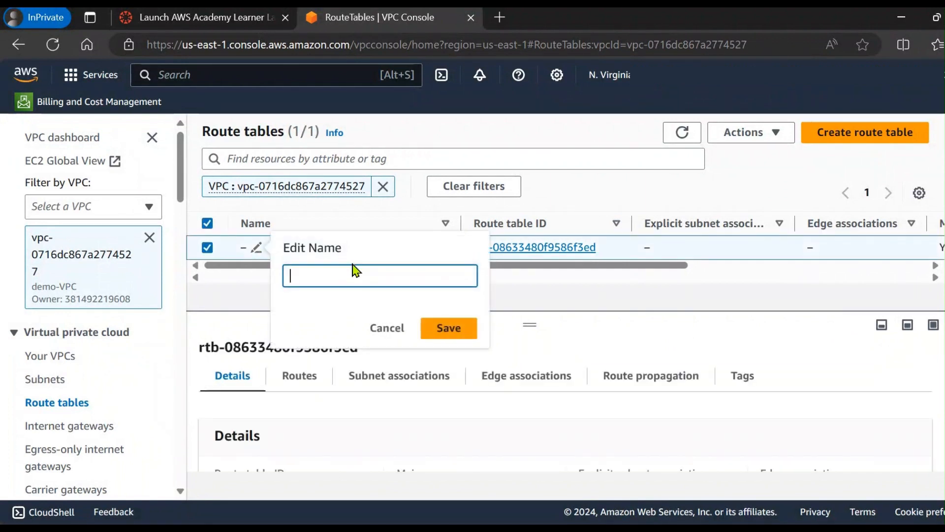
{"action": "type", "text": "Private"}
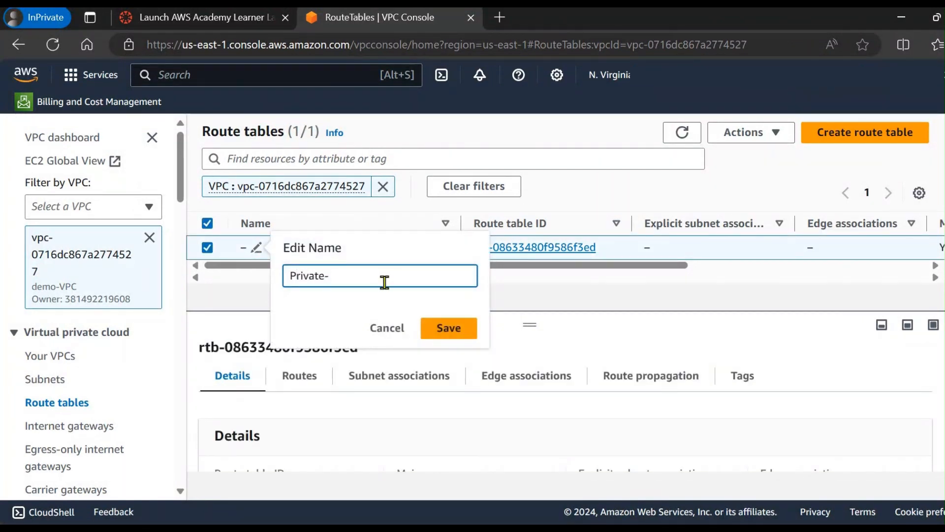
{"action": "type", "text": "-RT"}
{"action": "left_click", "coordinate": [438, 331]}
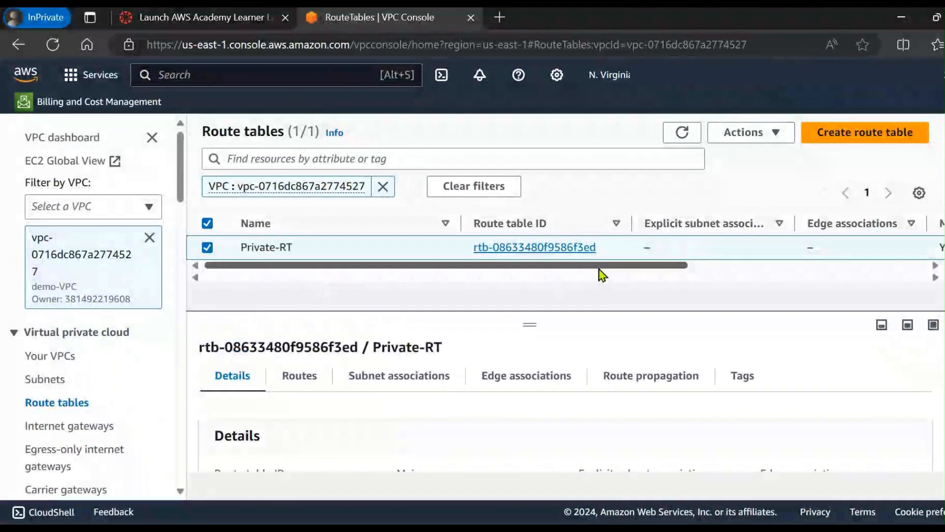
{"action": "mouse_move", "coordinate": [636, 268]}
{"action": "left_mouse_down"}
{"action": "mouse_move", "coordinate": [661, 272]}
{"action": "mouse_move", "coordinate": [590, 269]}
{"action": "left_mouse_up"}
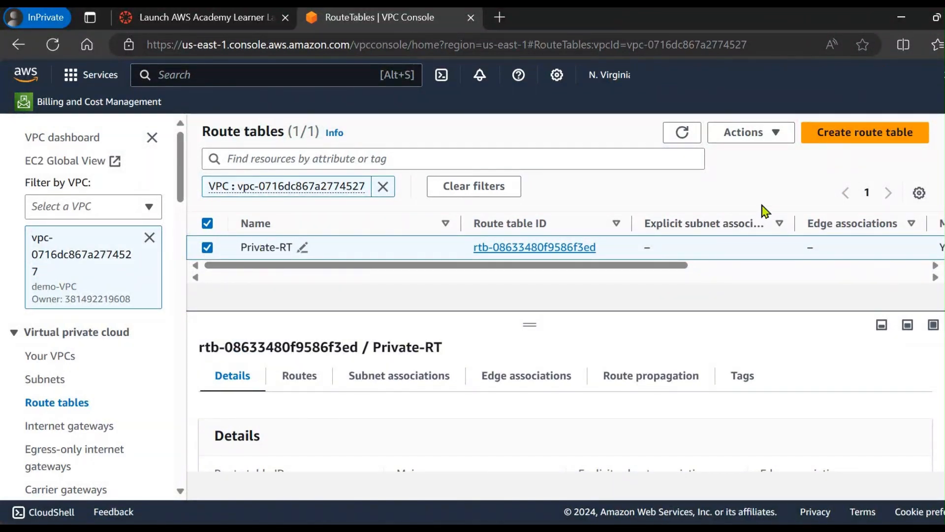
Step: Create a route table named Public-RT in demo-VPC and go back to the route table list
{"action": "left_click", "coordinate": [835, 140]}
{"action": "left_click", "coordinate": [188, 257]}
{"action": "type", "text": "Pu"}
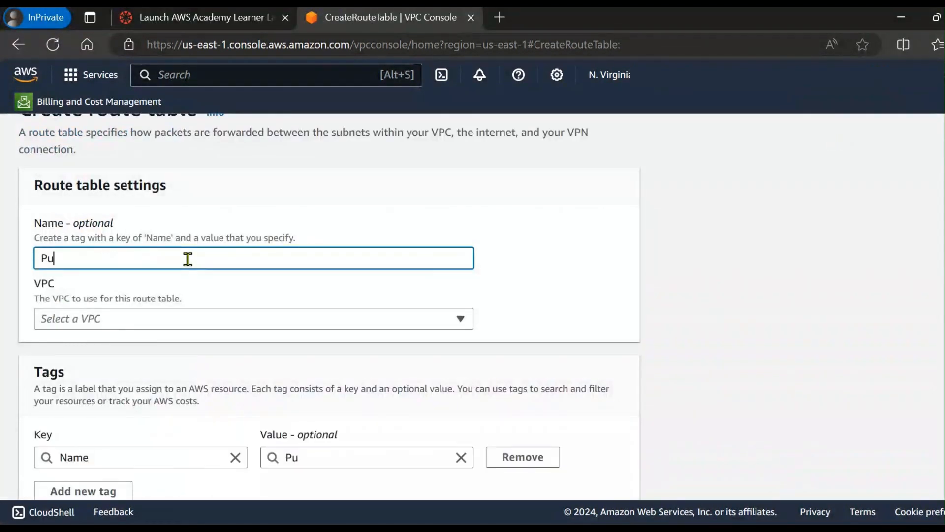
{"action": "type", "text": "blic-"}
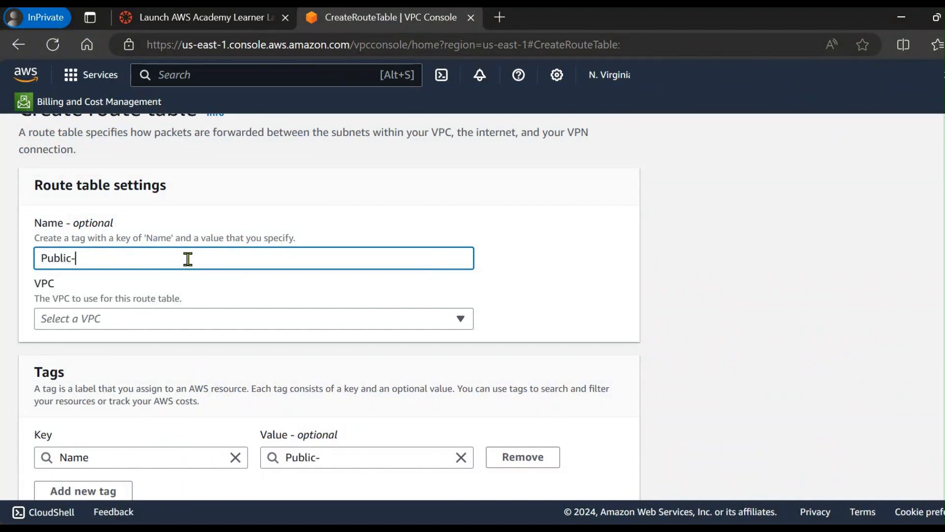
{"action": "type", "text": "RT"}
{"action": "left_click", "coordinate": [164, 328]}
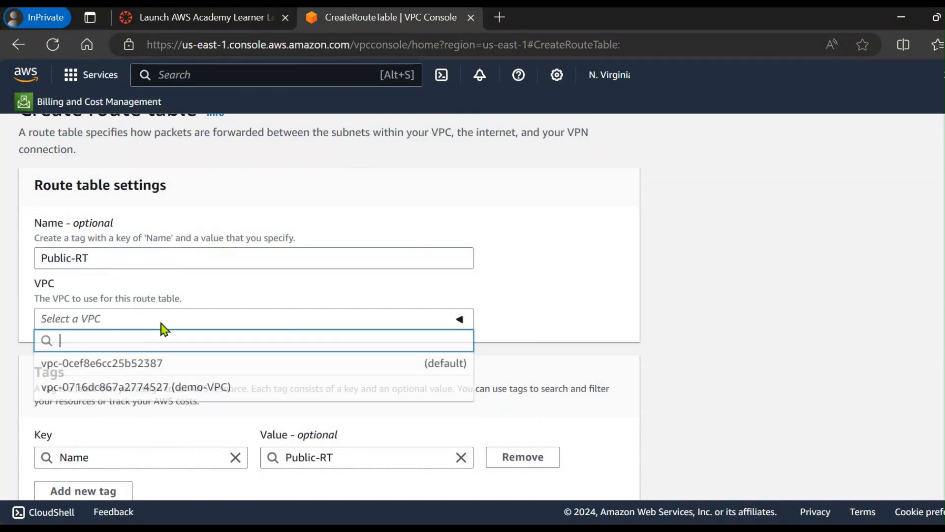
{"action": "left_click", "coordinate": [208, 389]}
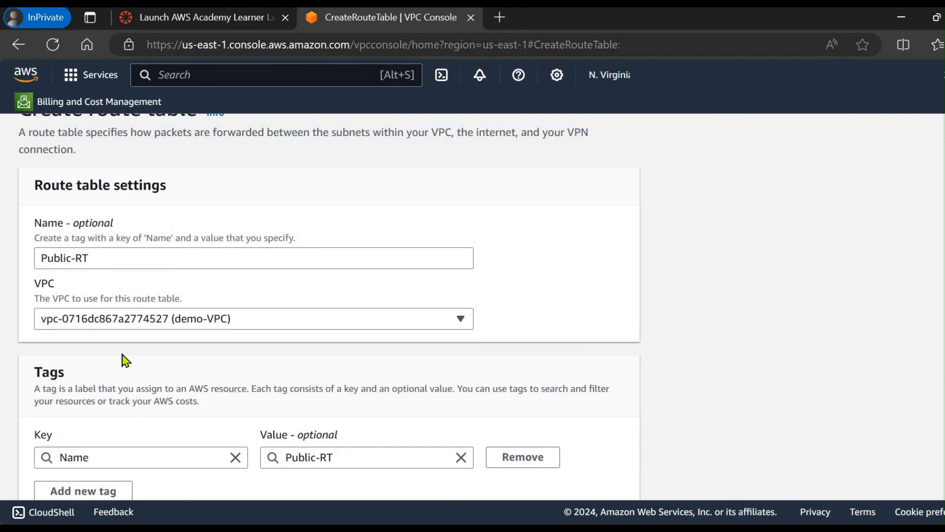
{"action": "scroll", "coordinate": [386, 407], "scroll_direction": "down", "scroll_amount": 2}
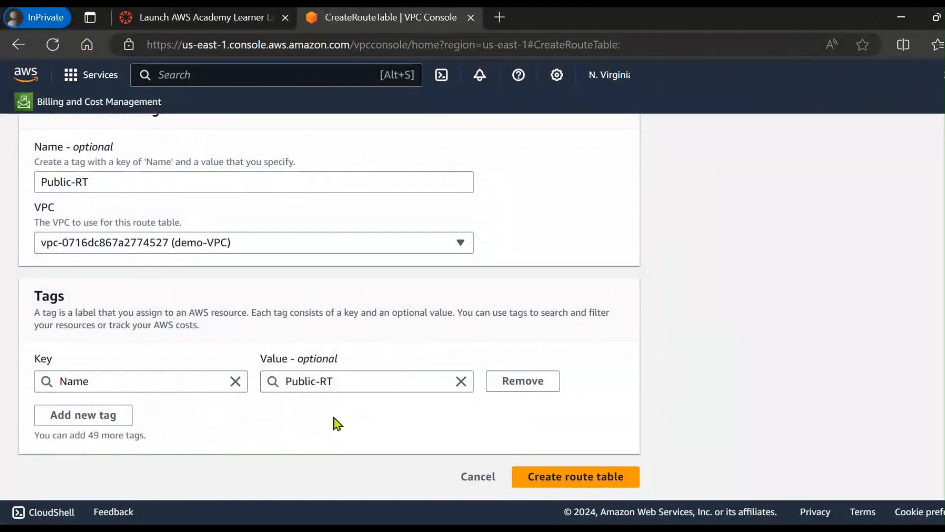
{"action": "left_click", "coordinate": [606, 485]}
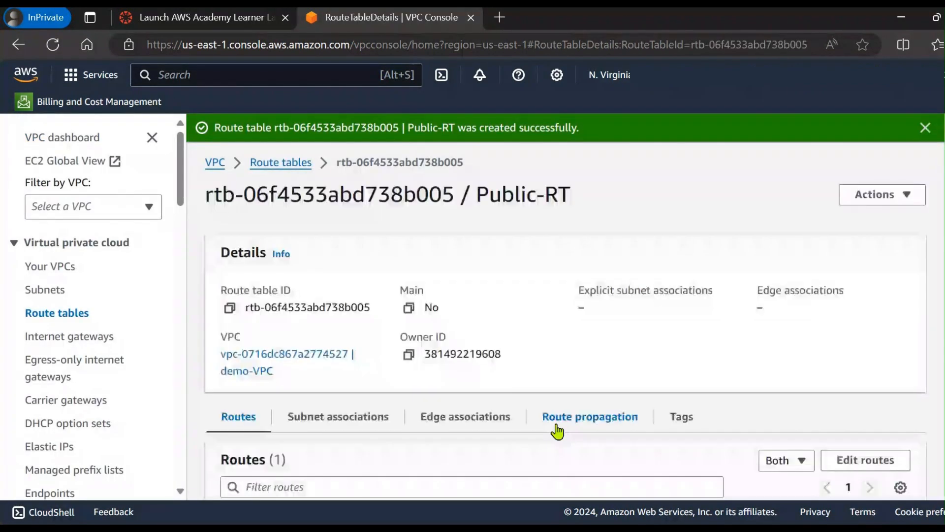
{"action": "left_click", "coordinate": [268, 166]}
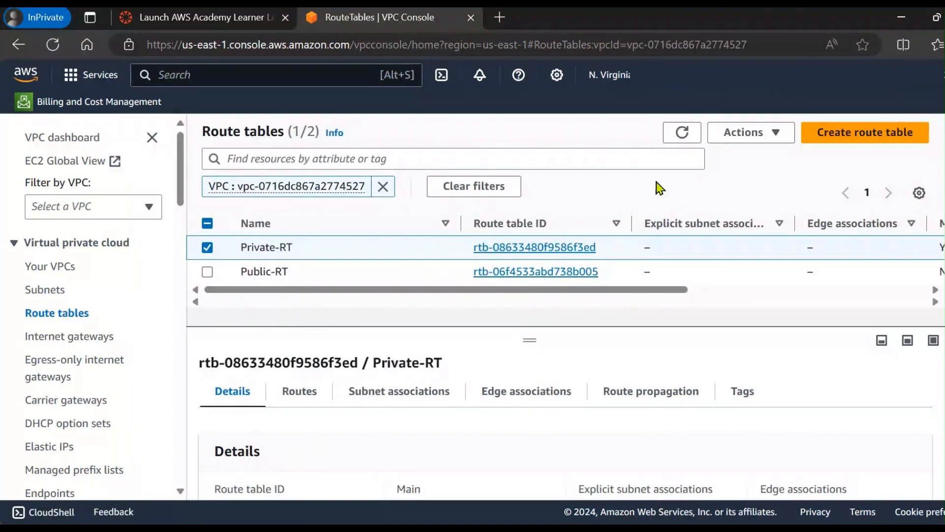
Step: Refresh the route table list and filter the console by demo-VPC
{"action": "left_click", "coordinate": [681, 133]}
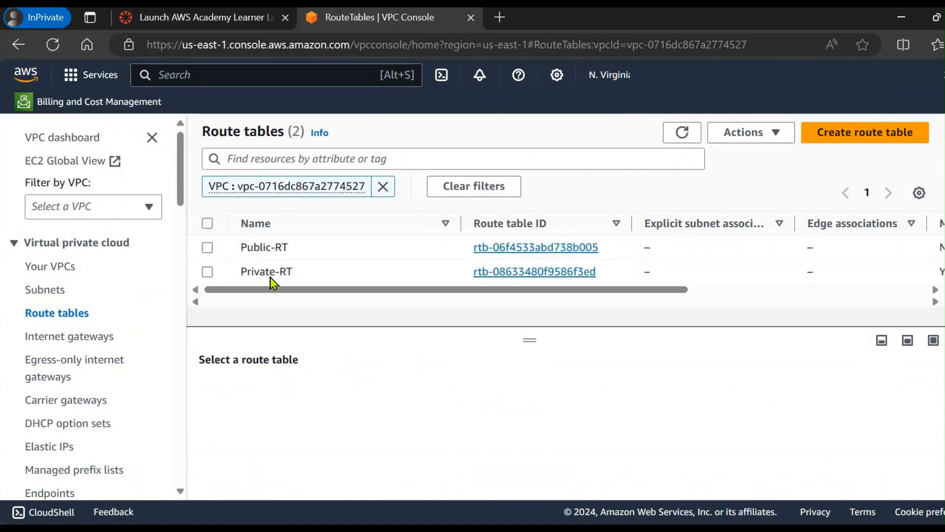
{"action": "left_click", "coordinate": [103, 215]}
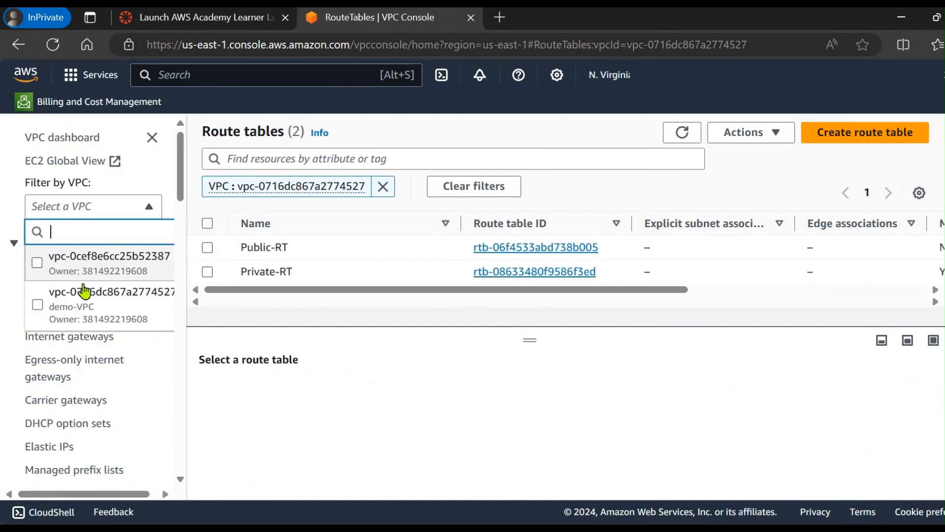
{"action": "left_click", "coordinate": [70, 316]}
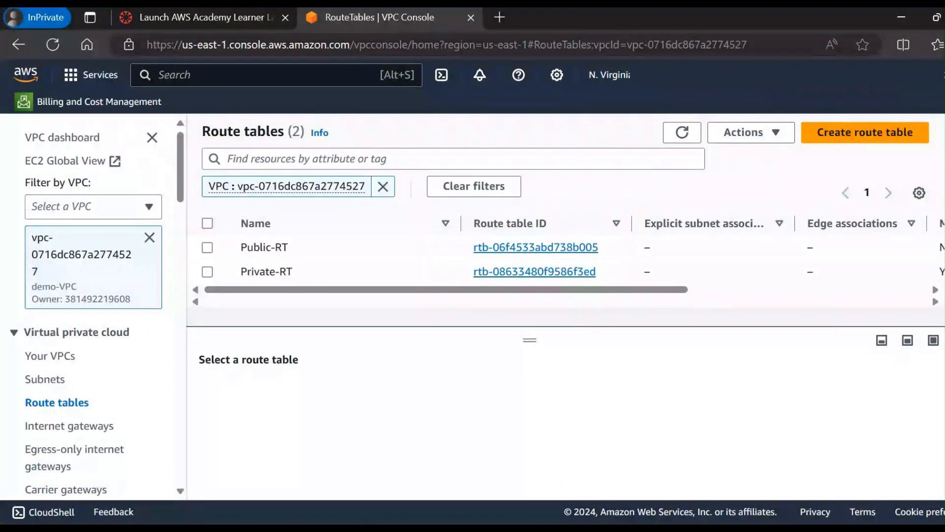
Step: Switch to the PowerPoint slide, circle the 0.0.0.0/0 destination, the Internet cloud and the demo-iGW target, and draw a line from the gateway to Public-RT
{"action": "key", "text": "alt+Tab"}
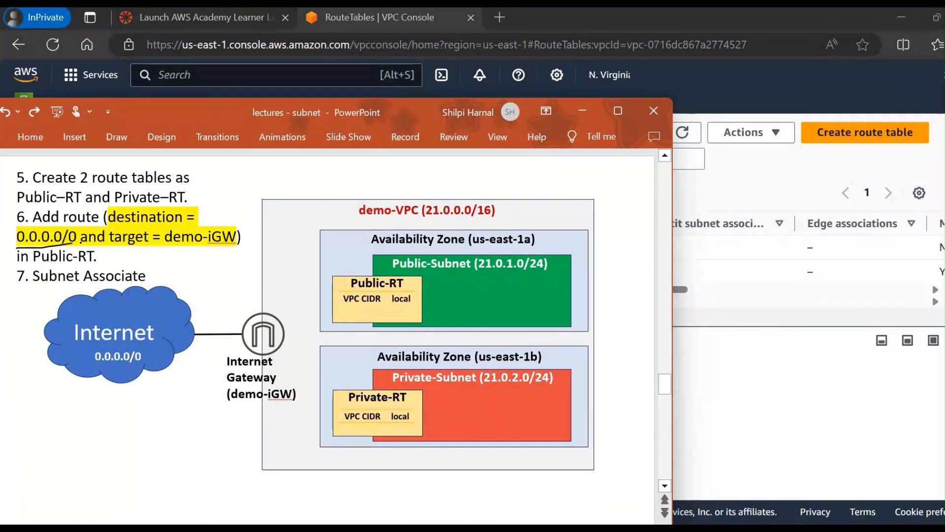
{"action": "mouse_move", "coordinate": [80, 242]}
{"action": "left_mouse_down"}
{"action": "mouse_move", "coordinate": [83, 225]}
{"action": "mouse_move", "coordinate": [15, 228]}
{"action": "mouse_move", "coordinate": [17, 248]}
{"action": "mouse_move", "coordinate": [82, 245]}
{"action": "left_mouse_up"}
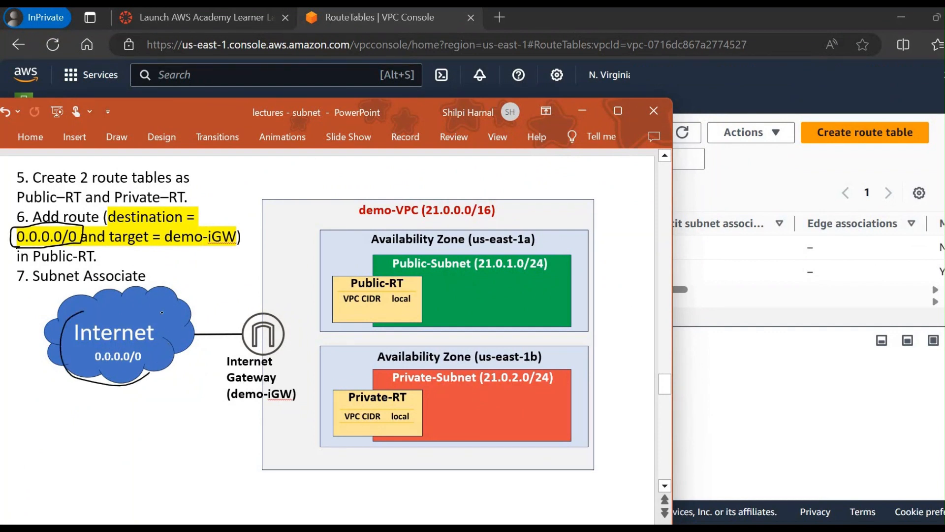
{"action": "left_click_drag", "start_coordinate": [162, 312], "coordinate": [85, 311]}
{"action": "mouse_move", "coordinate": [128, 250]}
{"action": "left_mouse_down"}
{"action": "mouse_move", "coordinate": [213, 248]}
{"action": "mouse_move", "coordinate": [110, 232]}
{"action": "left_mouse_up"}
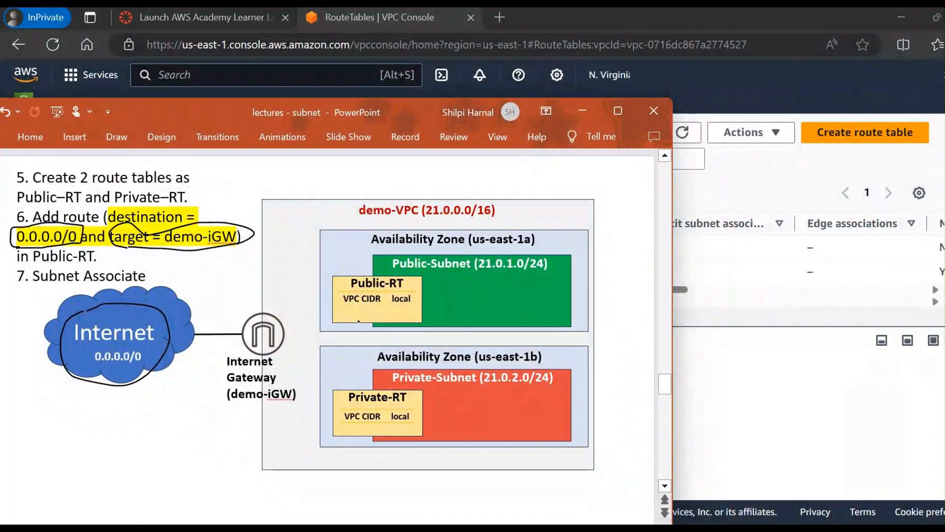
{"action": "left_click_drag", "start_coordinate": [285, 325], "coordinate": [341, 290]}
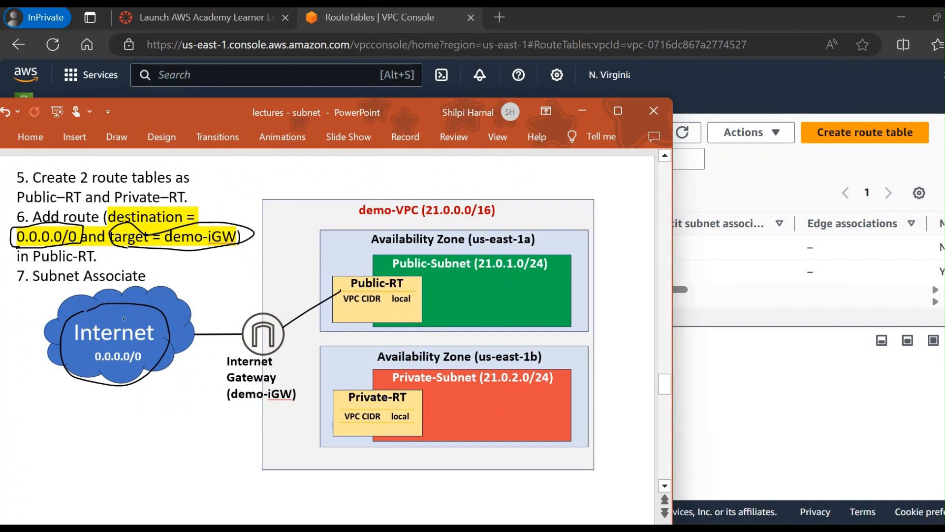
Step: Circle VPC CIDR and local in Public-RT, and circle the added 0.0.0.0/0 iGW route on the following slide
{"action": "key", "text": "ctrl+z"}
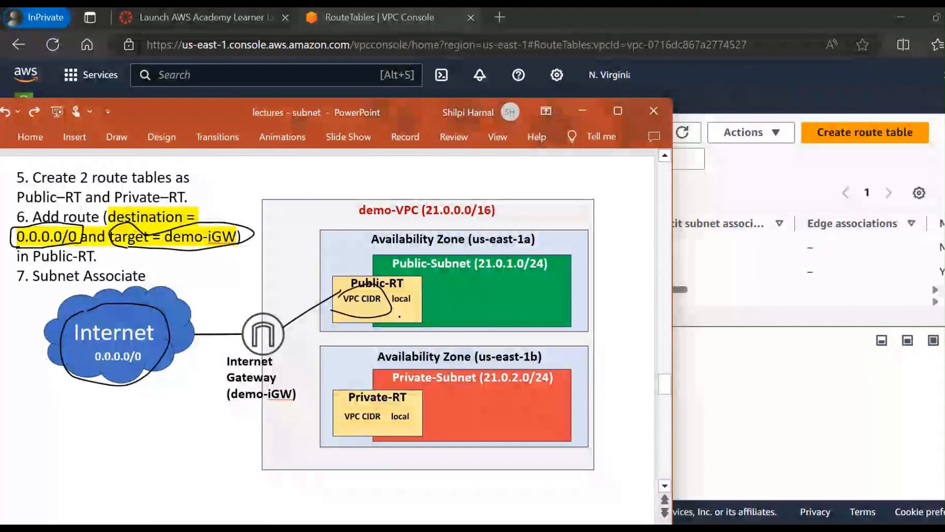
{"action": "mouse_move", "coordinate": [345, 290]}
{"action": "left_mouse_down"}
{"action": "mouse_move", "coordinate": [383, 315]}
{"action": "mouse_move", "coordinate": [416, 284]}
{"action": "left_mouse_up"}
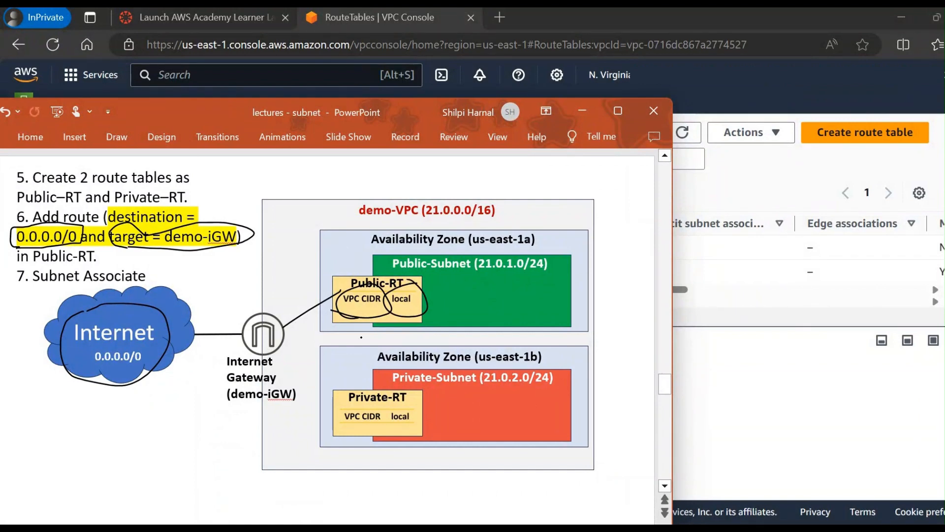
{"action": "scroll", "coordinate": [360, 337], "scroll_direction": "down", "scroll_amount": 1}
{"action": "mouse_move", "coordinate": [337, 321]}
{"action": "left_mouse_down"}
{"action": "mouse_move", "coordinate": [356, 302]}
{"action": "mouse_move", "coordinate": [346, 326]}
{"action": "left_mouse_up"}
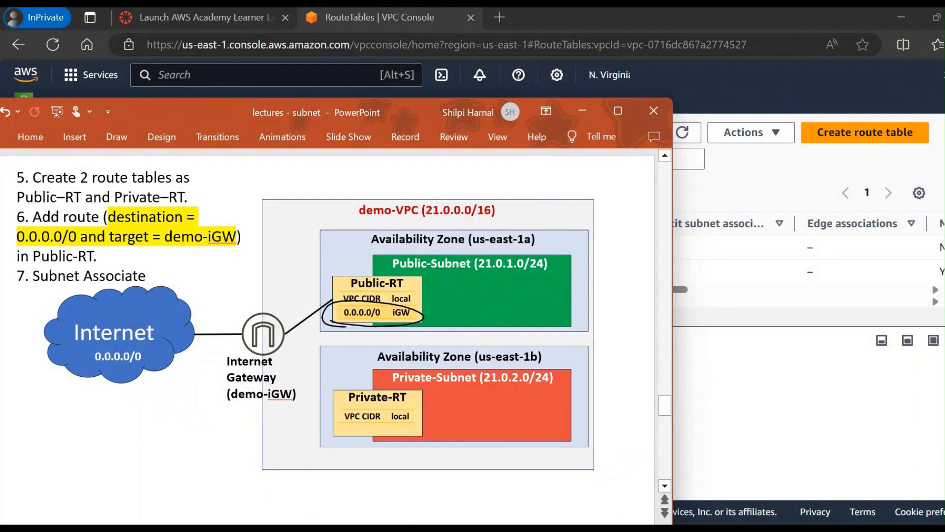
Step: Annotate the slide with a tick beside step 6, a circle around step 7, and a double-headed arrow linking each route table to its subnet
{"action": "key", "text": "ctrl+z"}
{"action": "mouse_move", "coordinate": [241, 217]}
{"action": "left_mouse_down"}
{"action": "mouse_move", "coordinate": [256, 216]}
{"action": "mouse_move", "coordinate": [302, 177]}
{"action": "left_mouse_up"}
{"action": "left_click_drag", "start_coordinate": [118, 265], "coordinate": [172, 264]}
{"action": "mouse_move", "coordinate": [14, 280]}
{"action": "left_mouse_down"}
{"action": "mouse_move", "coordinate": [157, 292]}
{"action": "mouse_move", "coordinate": [175, 280]}
{"action": "left_mouse_up"}
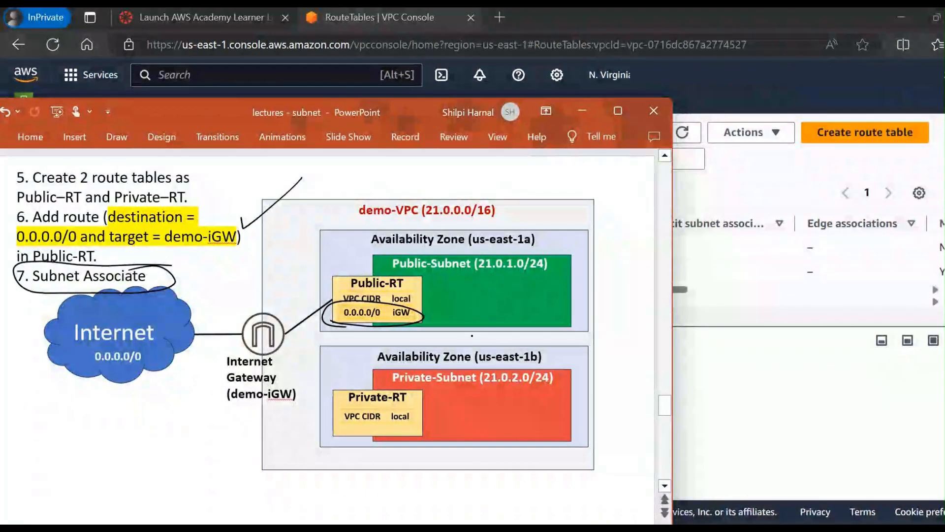
{"action": "mouse_move", "coordinate": [415, 299]}
{"action": "left_mouse_down"}
{"action": "mouse_move", "coordinate": [449, 276]}
{"action": "mouse_move", "coordinate": [448, 288]}
{"action": "mouse_move", "coordinate": [423, 304]}
{"action": "left_mouse_up"}
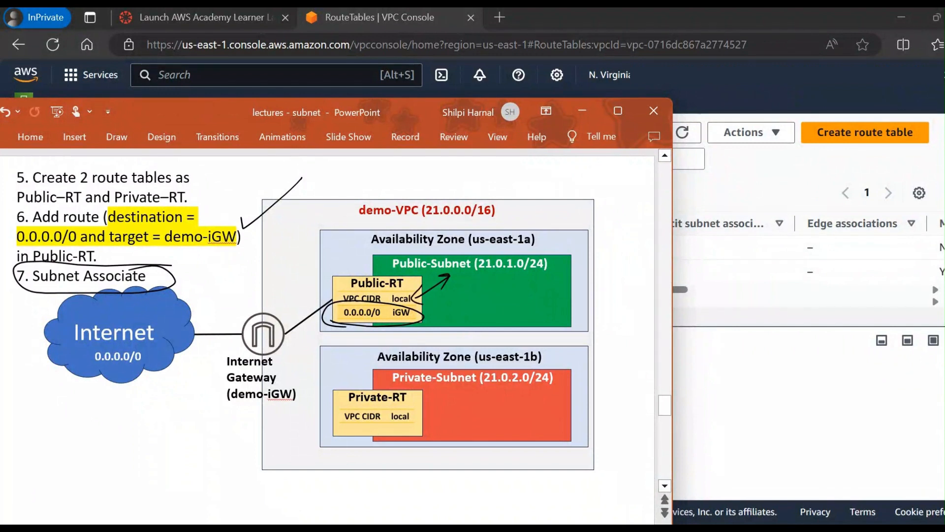
{"action": "mouse_move", "coordinate": [418, 414]}
{"action": "left_mouse_down"}
{"action": "mouse_move", "coordinate": [458, 389]}
{"action": "mouse_move", "coordinate": [434, 414]}
{"action": "left_mouse_up"}
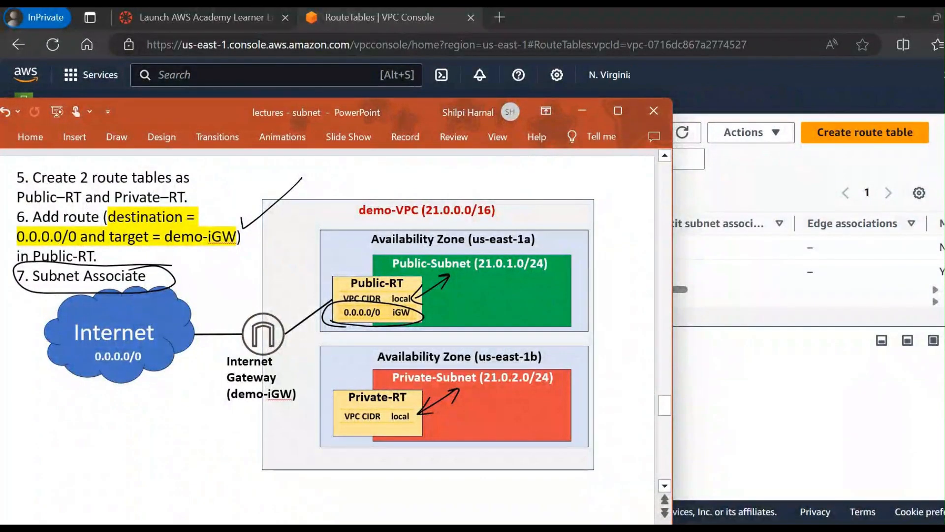
Step: Return to the AWS VPC console in the browser and open Public-RT's routes for editing
{"action": "left_click", "coordinate": [792, 251]}
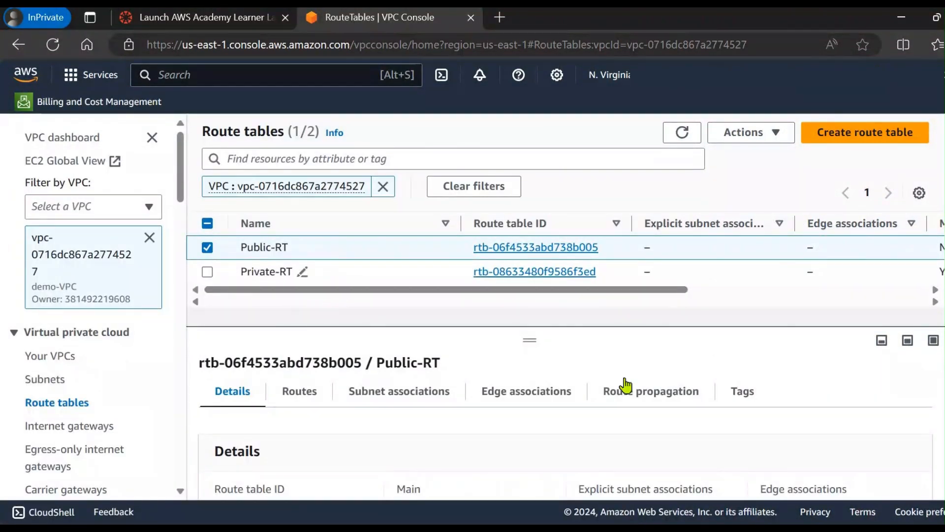
{"action": "left_click", "coordinate": [770, 133]}
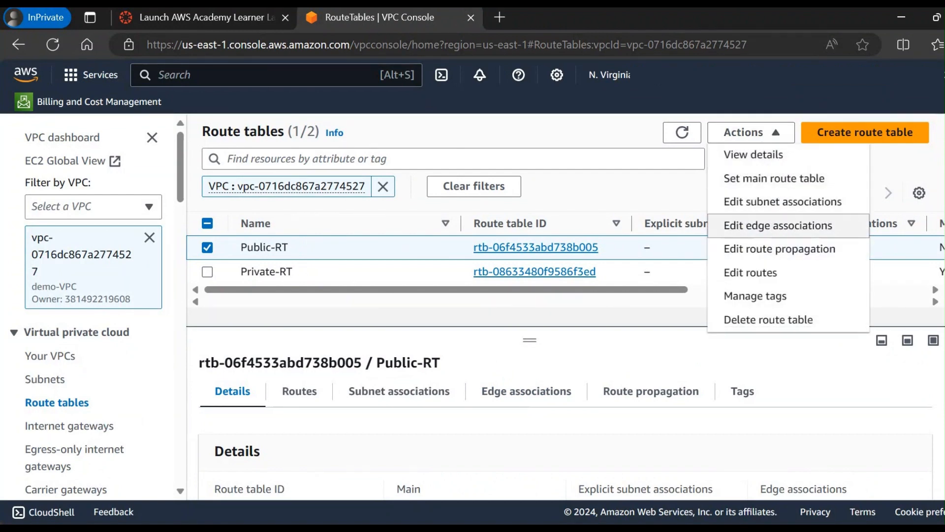
{"action": "left_click", "coordinate": [781, 281]}
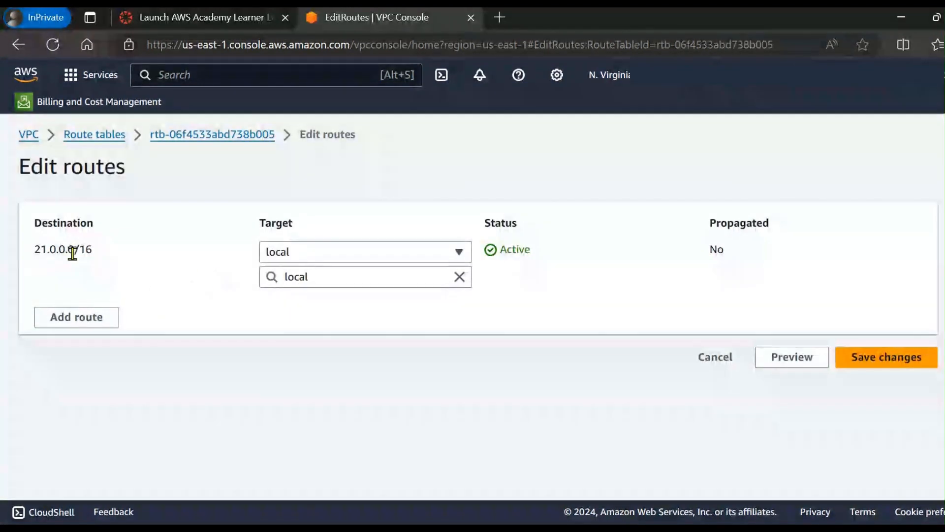
{"action": "triple_click", "coordinate": [121, 266]}
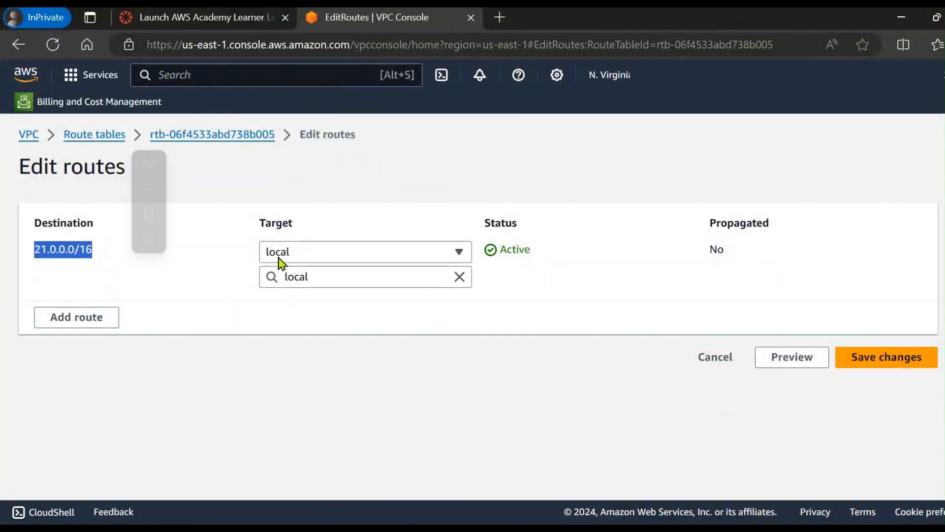
{"action": "left_click", "coordinate": [133, 243]}
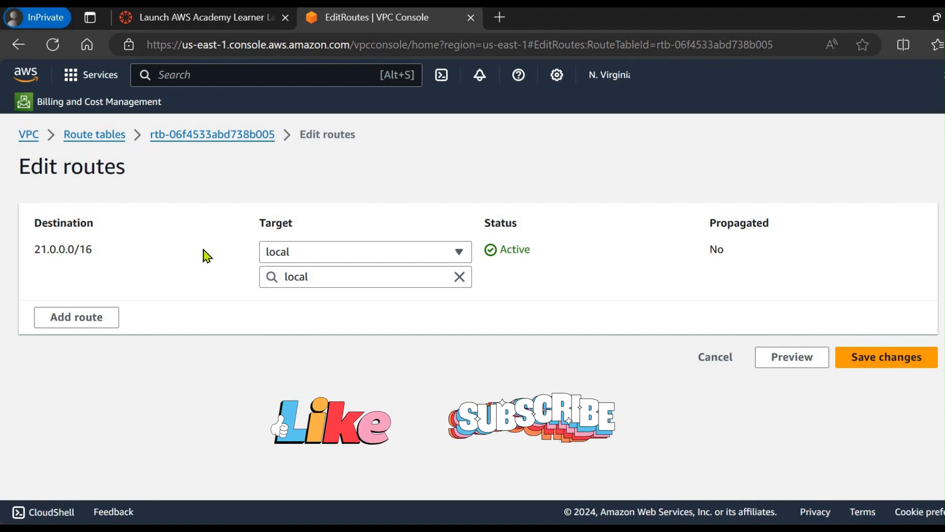
Step: Add a route to Public-RT with destination 0.0.0.0/0 and the Internet Gateway demo-iGW as target, and save the changes
{"action": "left_click", "coordinate": [65, 327]}
{"action": "left_click", "coordinate": [114, 310]}
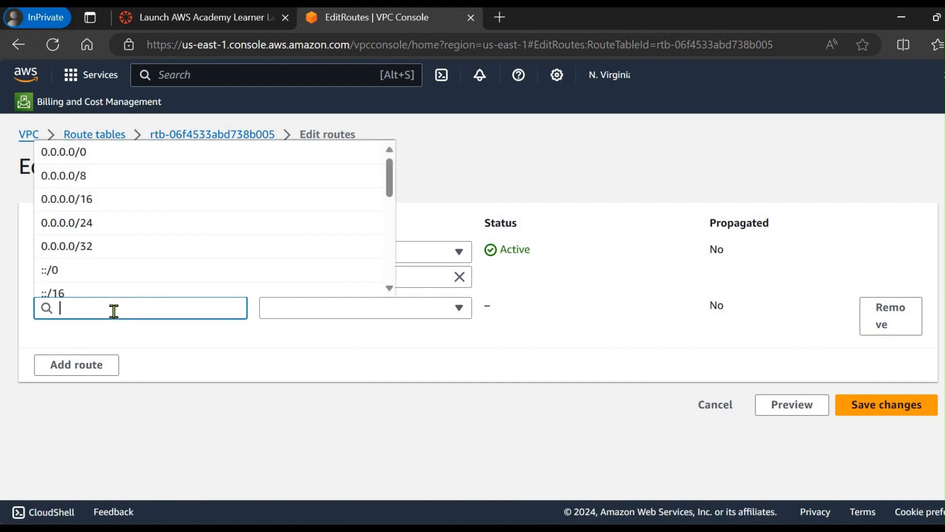
{"action": "left_click", "coordinate": [84, 153]}
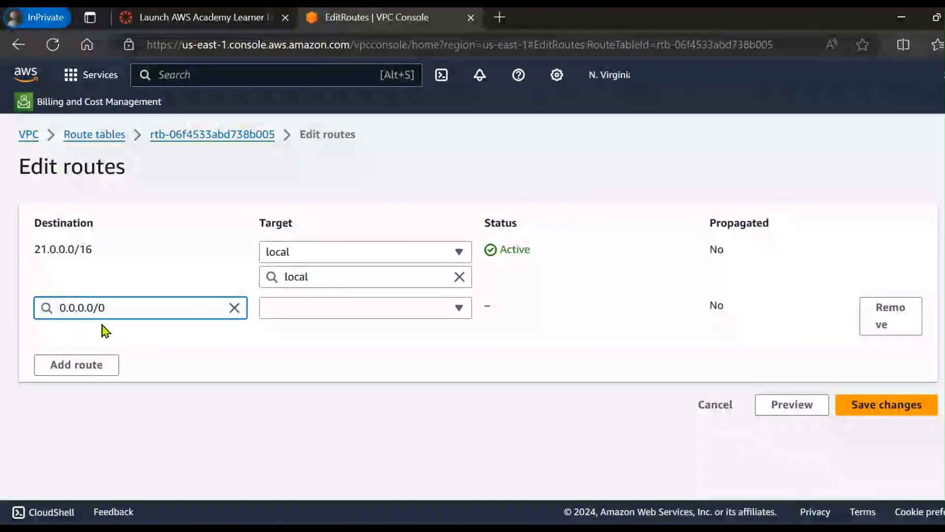
{"action": "left_click", "coordinate": [300, 313]}
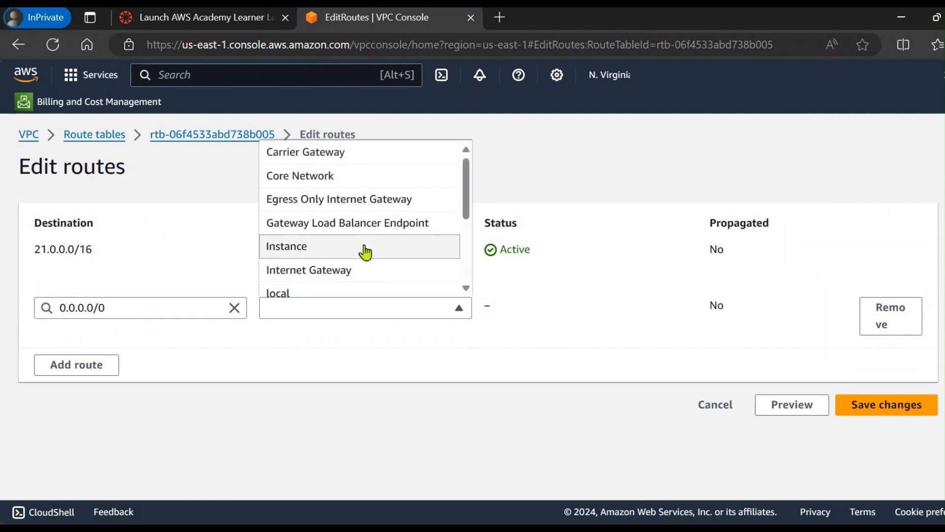
{"action": "scroll", "coordinate": [365, 251], "scroll_direction": "down", "scroll_amount": 2}
{"action": "left_click", "coordinate": [325, 229]}
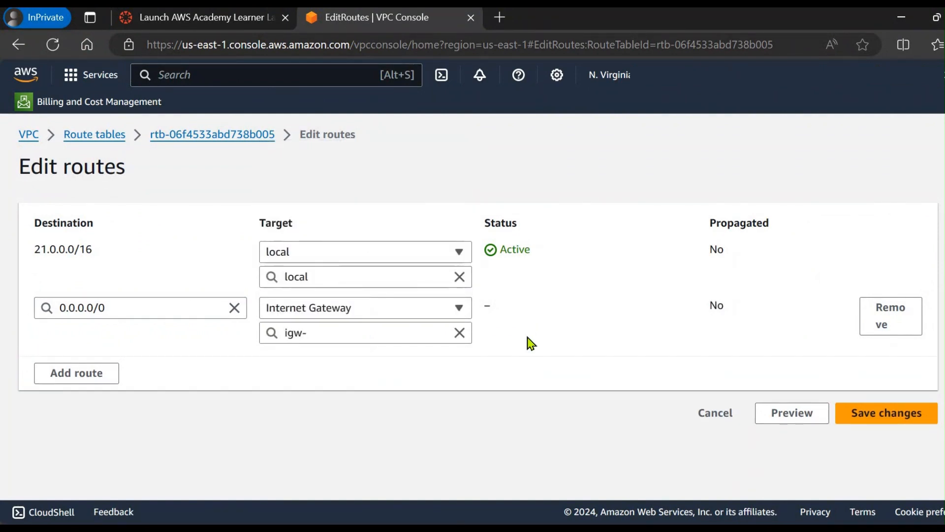
{"action": "left_click", "coordinate": [415, 333]}
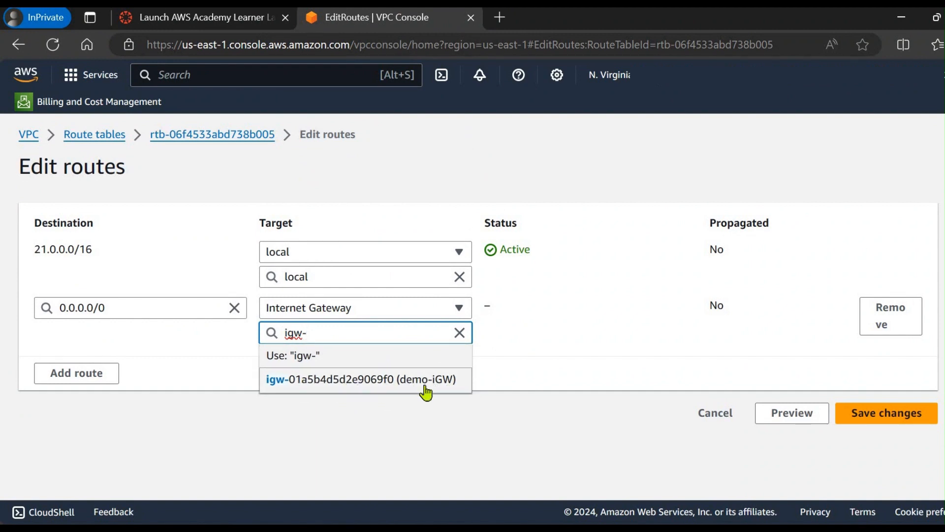
{"action": "left_click", "coordinate": [401, 387]}
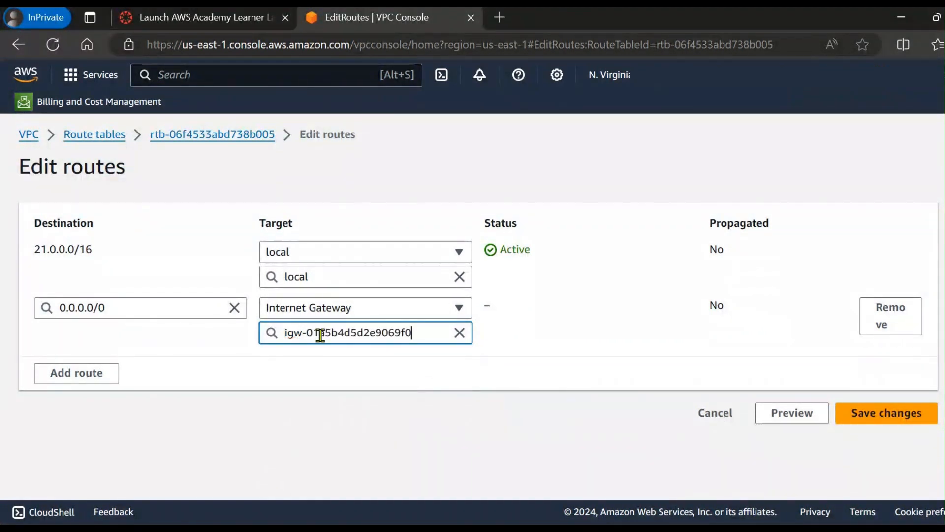
{"action": "left_click", "coordinate": [866, 420]}
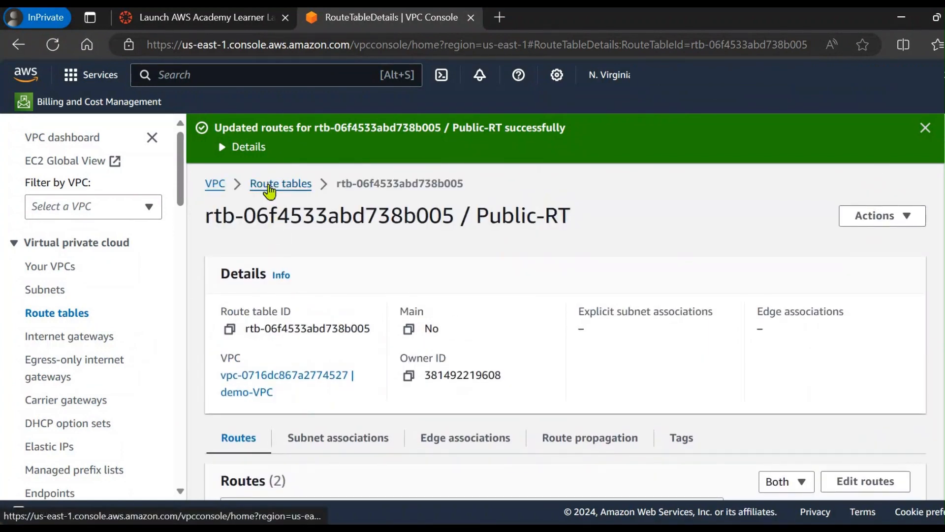
Step: Go back to the route table list, associate Public-Subnet with Public-RT and save the association
{"action": "left_click", "coordinate": [269, 185]}
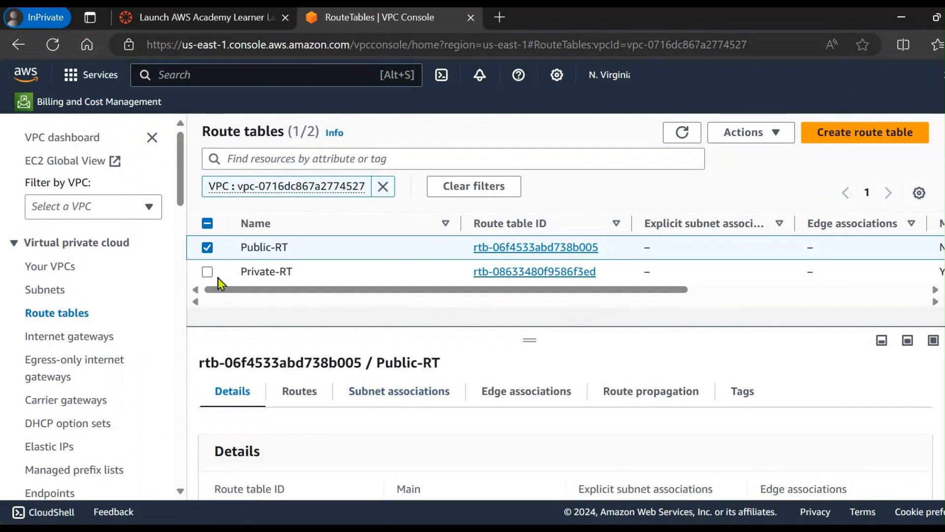
{"action": "left_click", "coordinate": [208, 251]}
{"action": "left_click", "coordinate": [208, 251]}
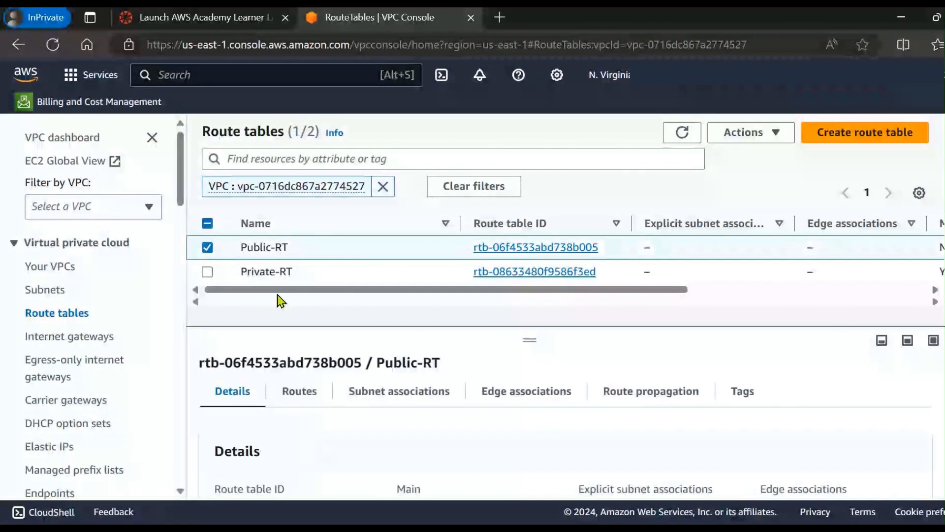
{"action": "left_click", "coordinate": [386, 402]}
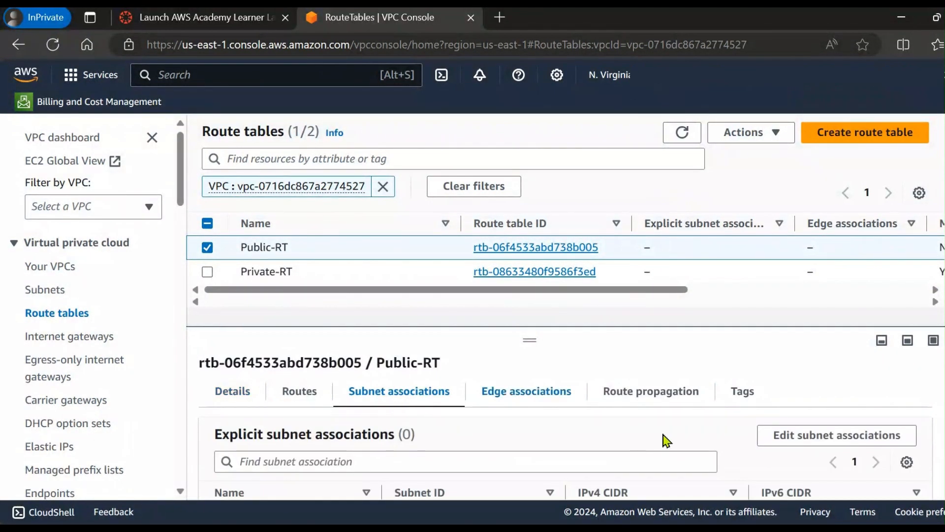
{"action": "scroll", "coordinate": [665, 439], "scroll_direction": "down", "scroll_amount": 1}
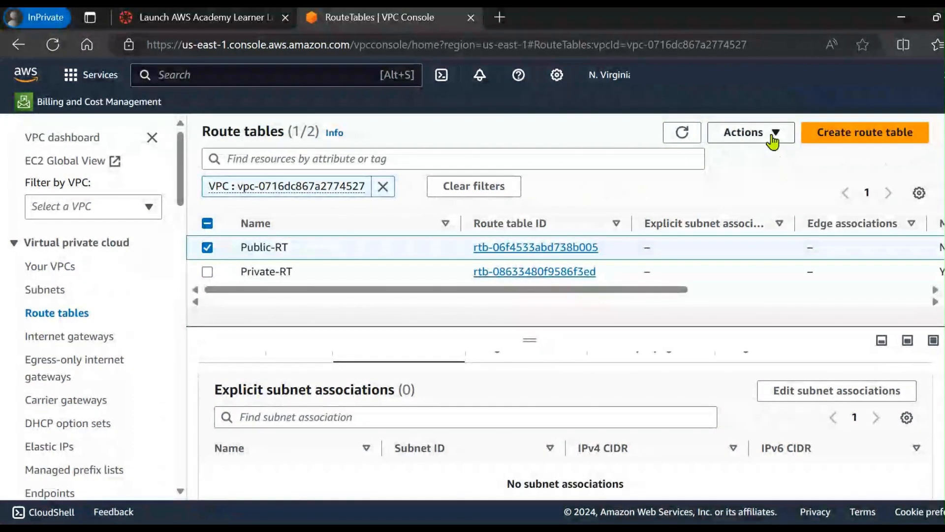
{"action": "left_click", "coordinate": [773, 142]}
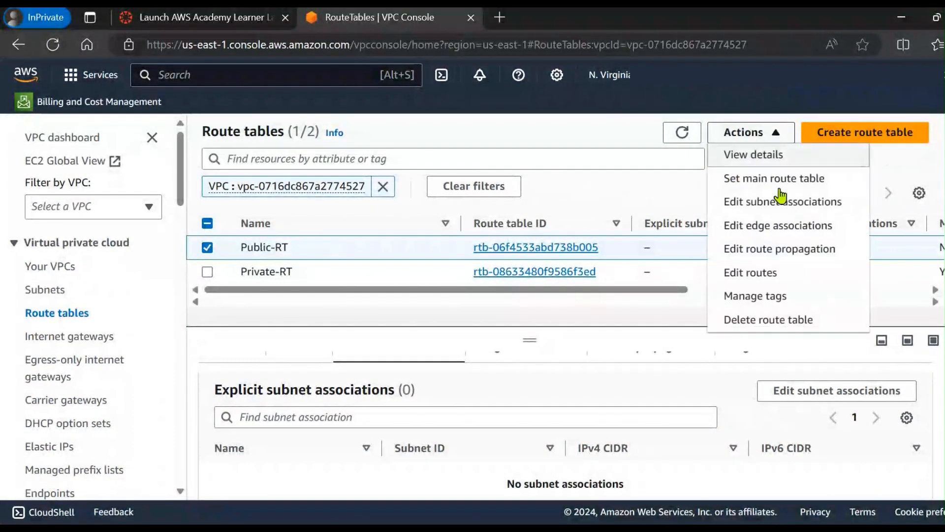
{"action": "left_click", "coordinate": [805, 209]}
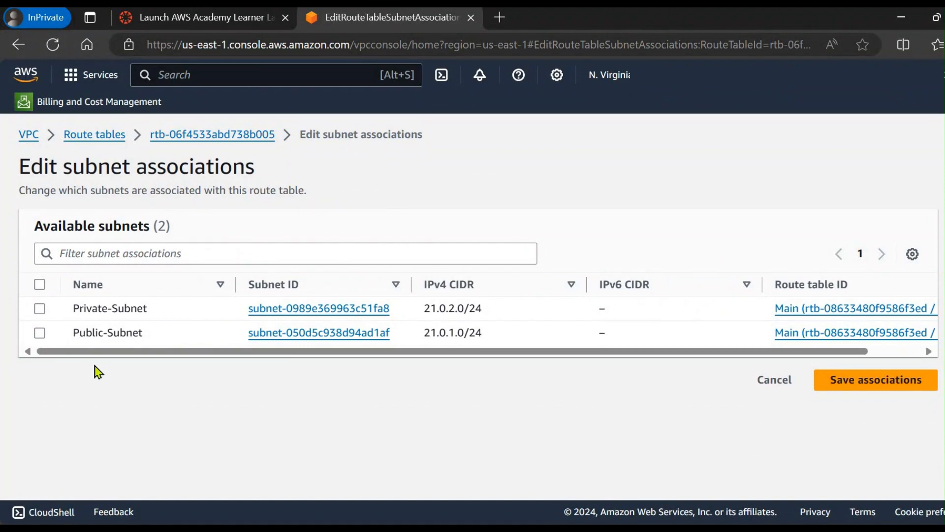
{"action": "left_click", "coordinate": [40, 333]}
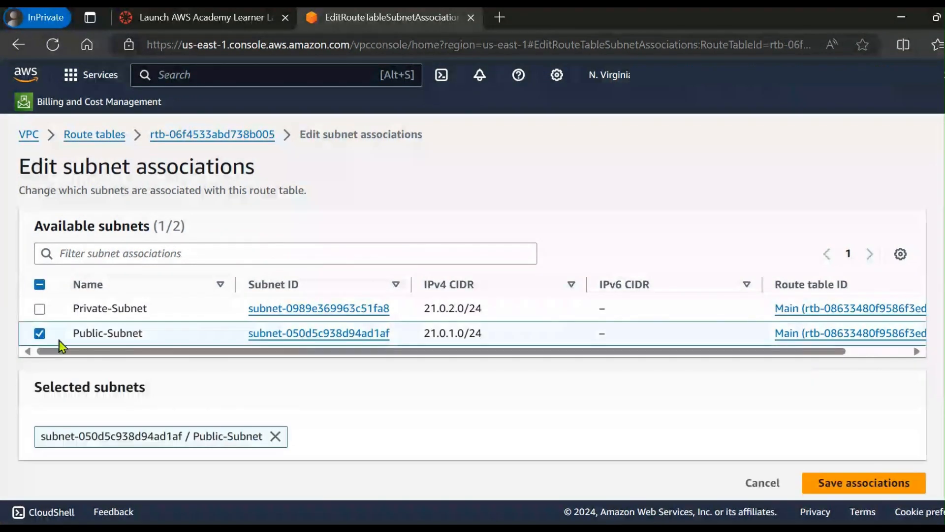
{"action": "left_click", "coordinate": [857, 488]}
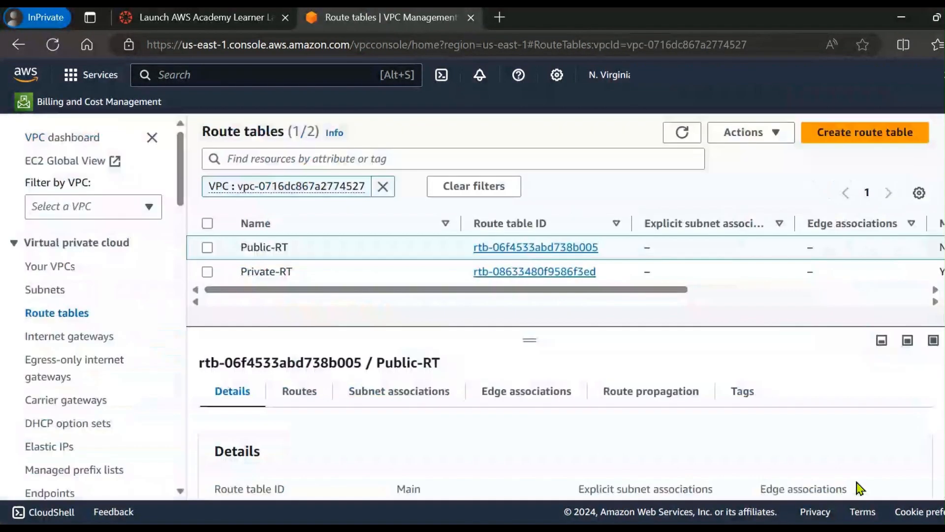
Step: Associate Private-Subnet (21.0.2.0/24) with the Private-RT route table and save the association
{"action": "left_click", "coordinate": [206, 277]}
{"action": "left_click", "coordinate": [206, 302]}
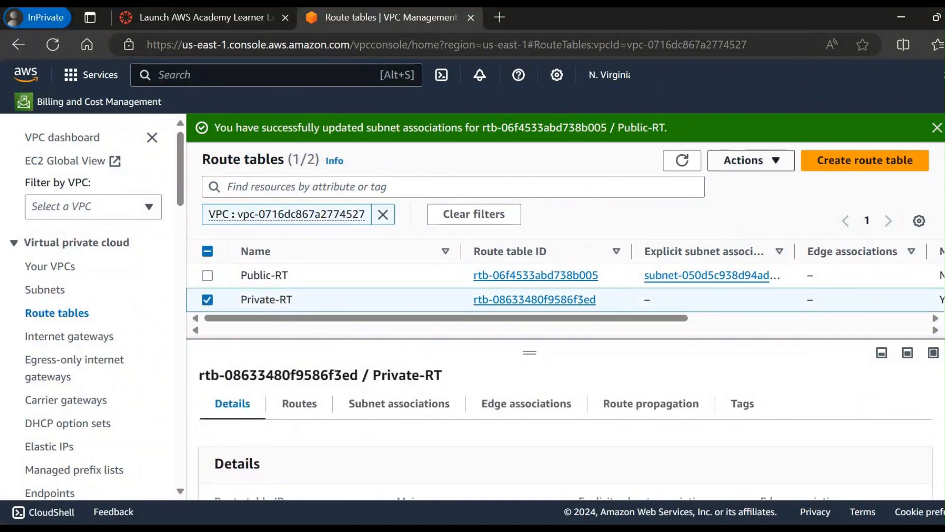
{"action": "left_click", "coordinate": [768, 161]}
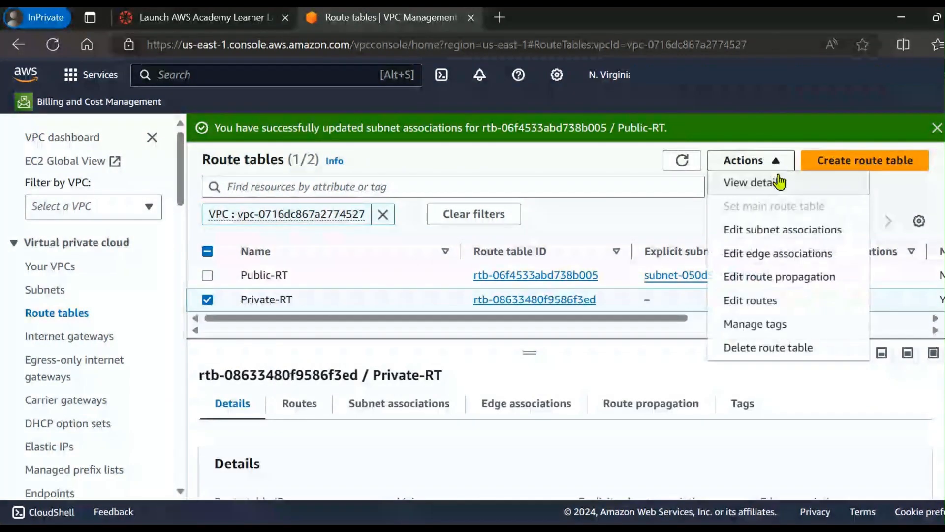
{"action": "left_click", "coordinate": [753, 241]}
{"action": "left_click", "coordinate": [67, 319]}
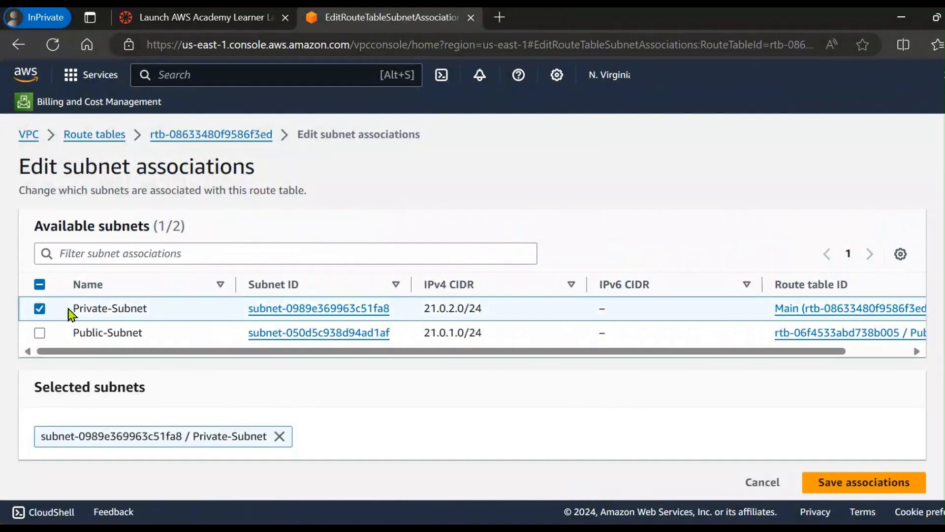
{"action": "left_click", "coordinate": [864, 483]}
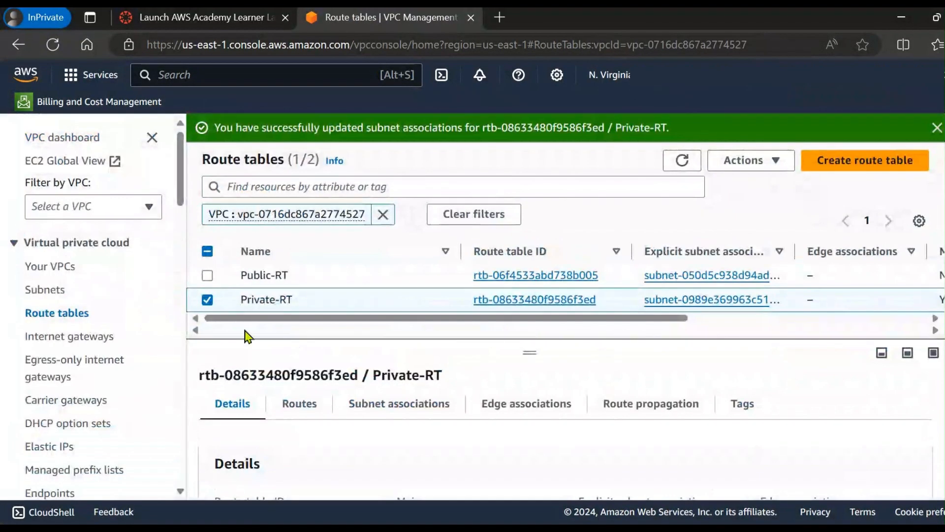
Step: Check which subnet is explicitly associated with Public-RT, and clear the route table selection
{"action": "left_click", "coordinate": [206, 300]}
{"action": "left_click", "coordinate": [207, 276]}
{"action": "mouse_move", "coordinate": [542, 323]}
{"action": "left_mouse_down"}
{"action": "mouse_move", "coordinate": [542, 344]}
{"action": "mouse_move", "coordinate": [545, 321]}
{"action": "left_mouse_up"}
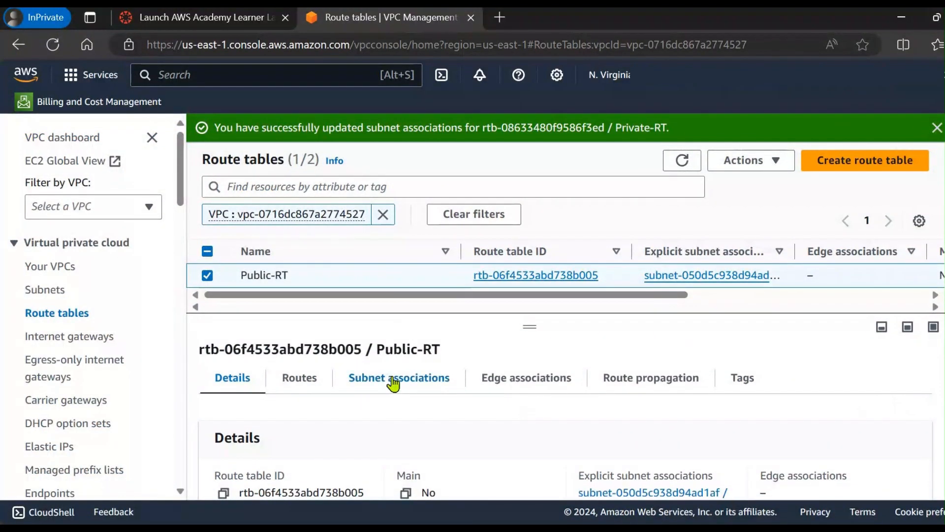
{"action": "scroll", "coordinate": [640, 424], "scroll_direction": "down", "scroll_amount": 1}
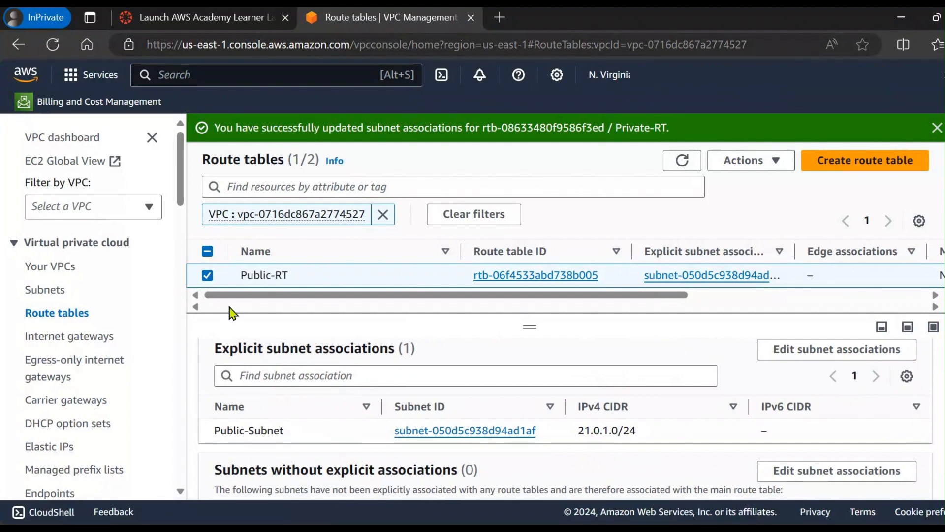
{"action": "left_click_drag", "start_coordinate": [530, 326], "coordinate": [529, 371]}
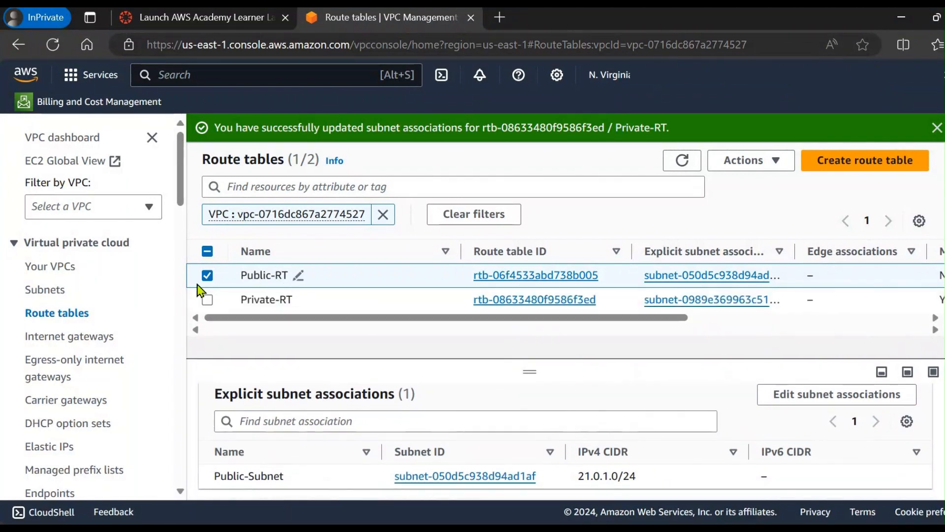
{"action": "left_click", "coordinate": [207, 276]}
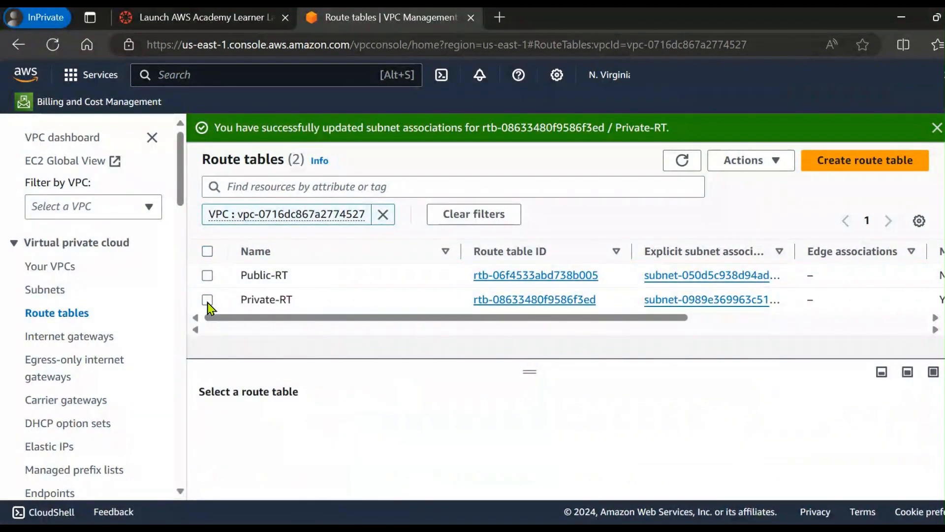
Step: Check which subnet is explicitly associated with Private-RT, and leave no route table selected
{"action": "left_click", "coordinate": [208, 299]}
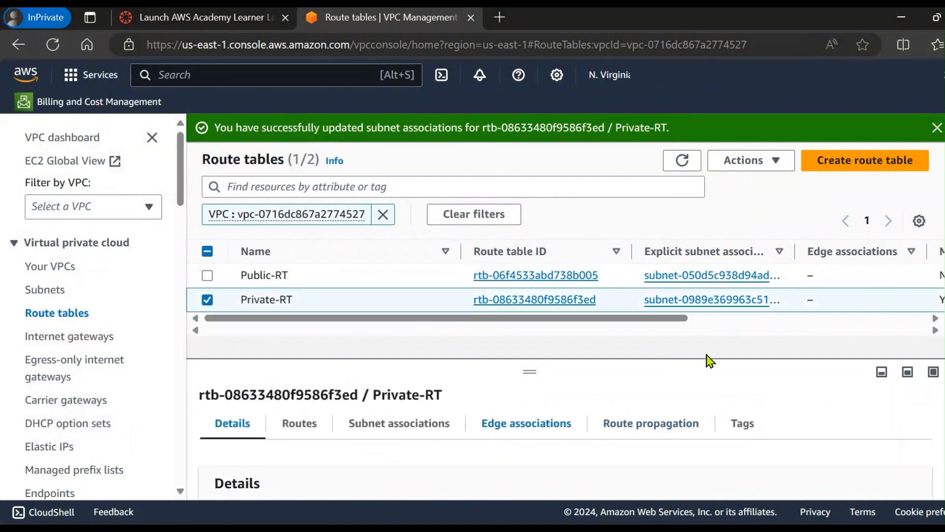
{"action": "left_click_drag", "start_coordinate": [543, 369], "coordinate": [541, 342]}
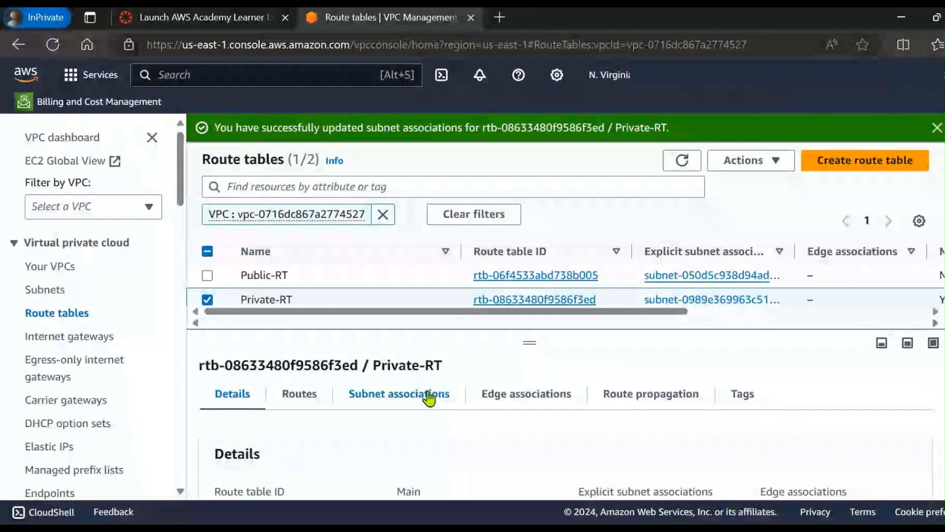
{"action": "left_click", "coordinate": [431, 396]}
{"action": "scroll", "coordinate": [544, 407], "scroll_direction": "down", "scroll_amount": 2}
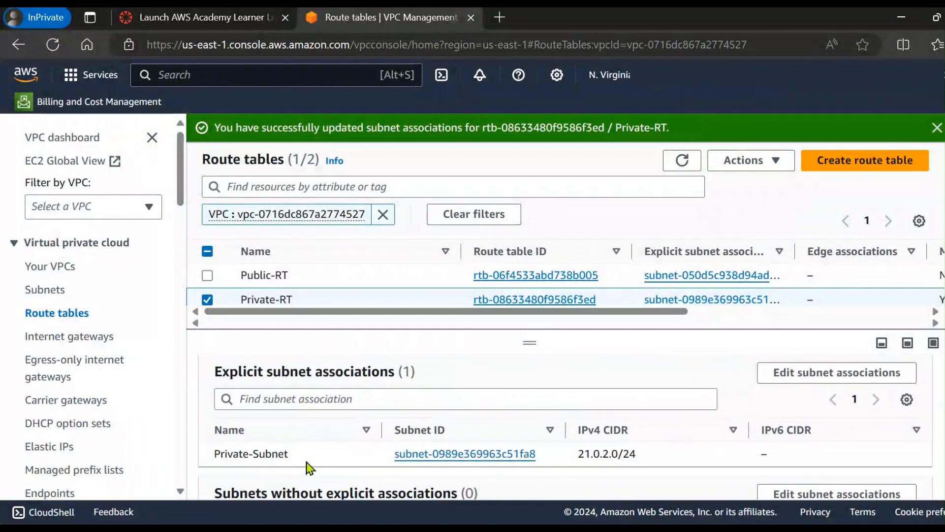
{"action": "scroll", "coordinate": [286, 401], "scroll_direction": "up", "scroll_amount": 2}
{"action": "left_click", "coordinate": [207, 299]}
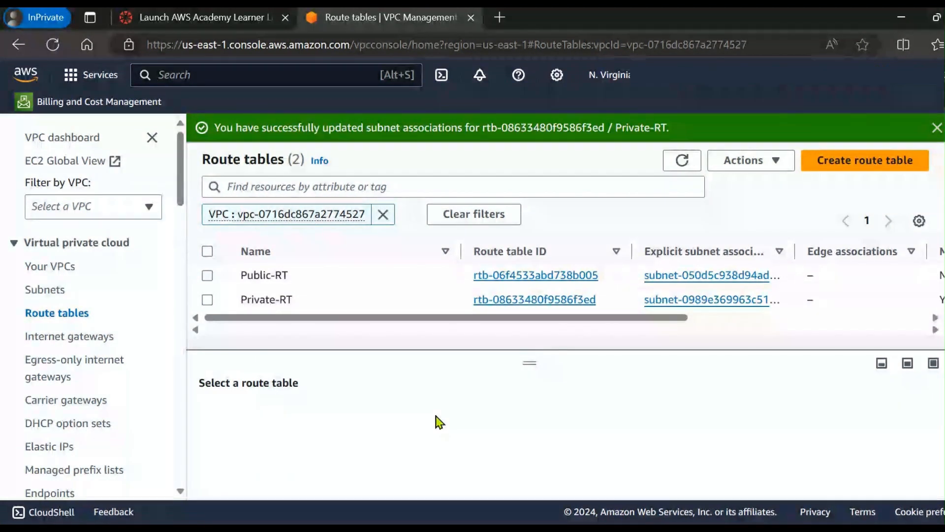
{"action": "left_click", "coordinate": [295, 300]}
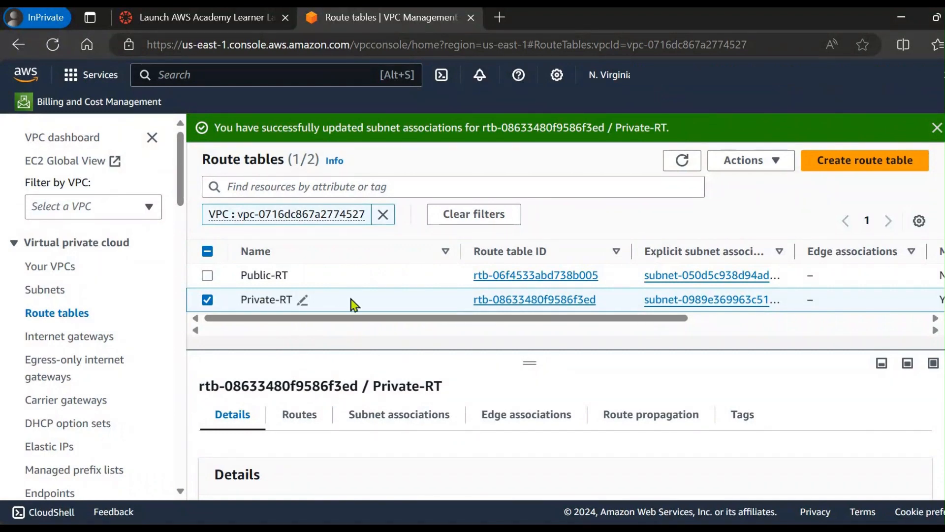
{"action": "left_click", "coordinate": [354, 304]}
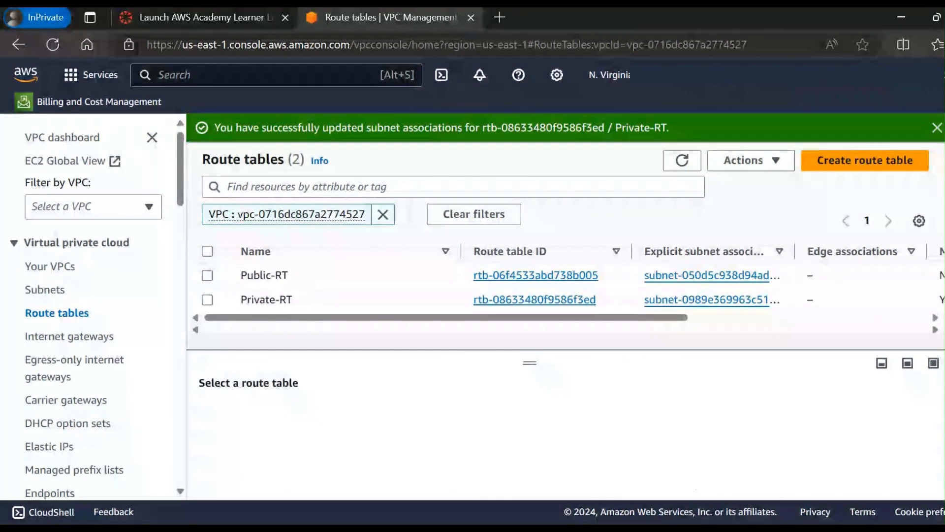
Step: Switch to the PowerPoint presentation and go through the slides for steps 8 and 9 on launching EC2 instances in both subnets
{"action": "left_click", "coordinate": [611, 527]}
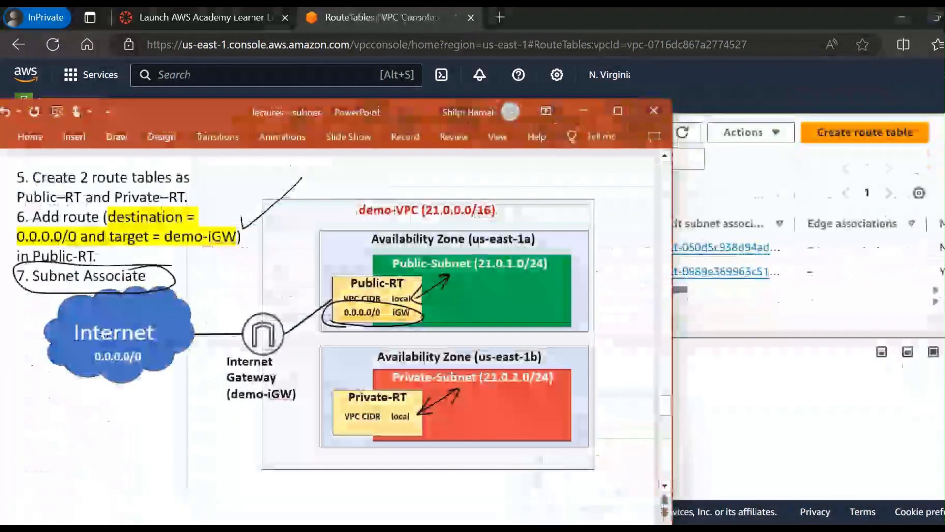
{"action": "key", "text": "Down"}
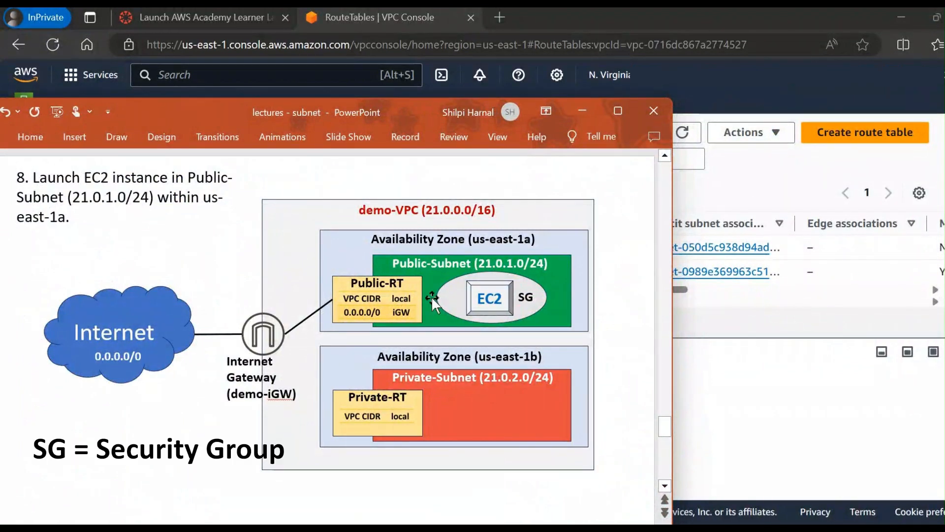
{"action": "key", "text": "Down"}
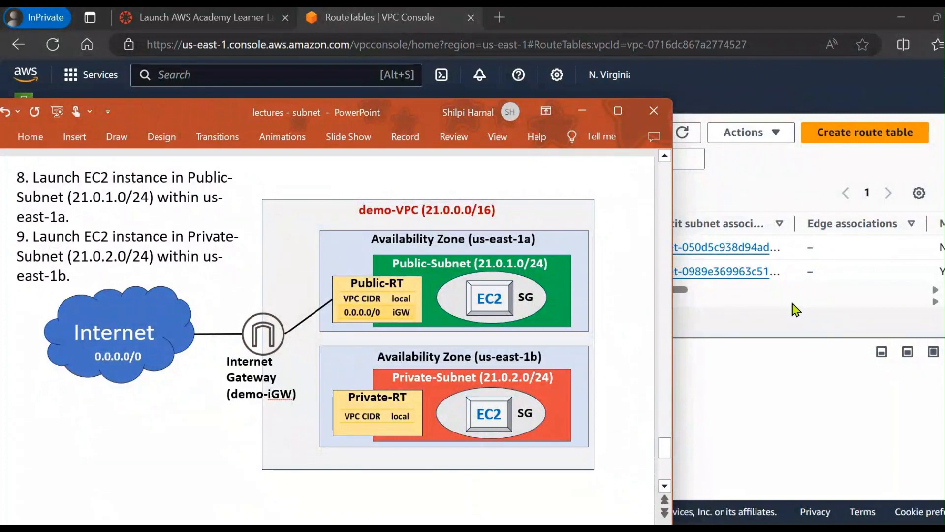
Step: Return to the AWS VPC console in the browser and open the resource map of demo-VPC
{"action": "left_click", "coordinate": [796, 309]}
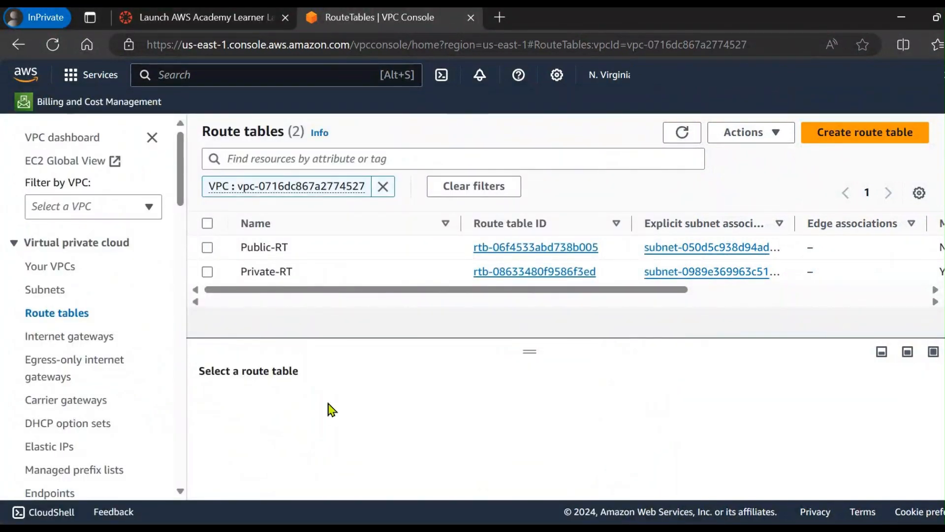
{"action": "left_click", "coordinate": [50, 266]}
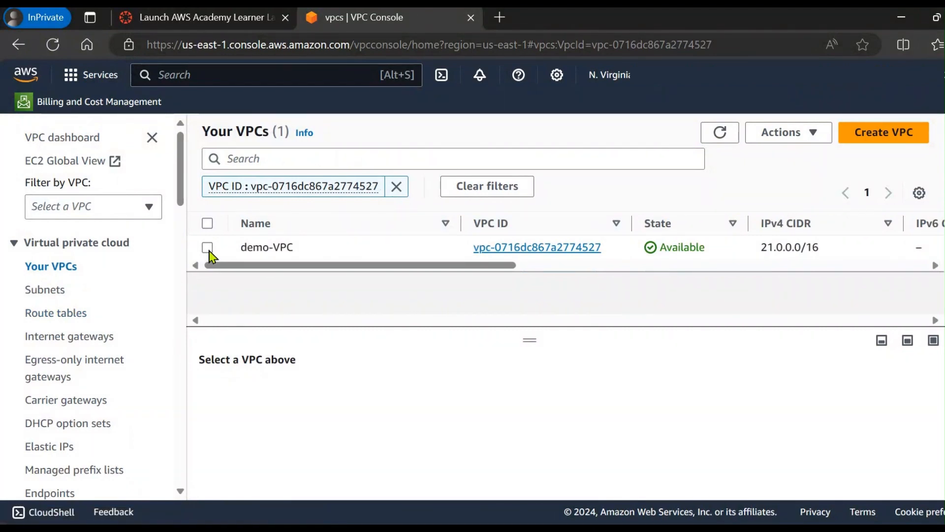
{"action": "left_click", "coordinate": [207, 247]}
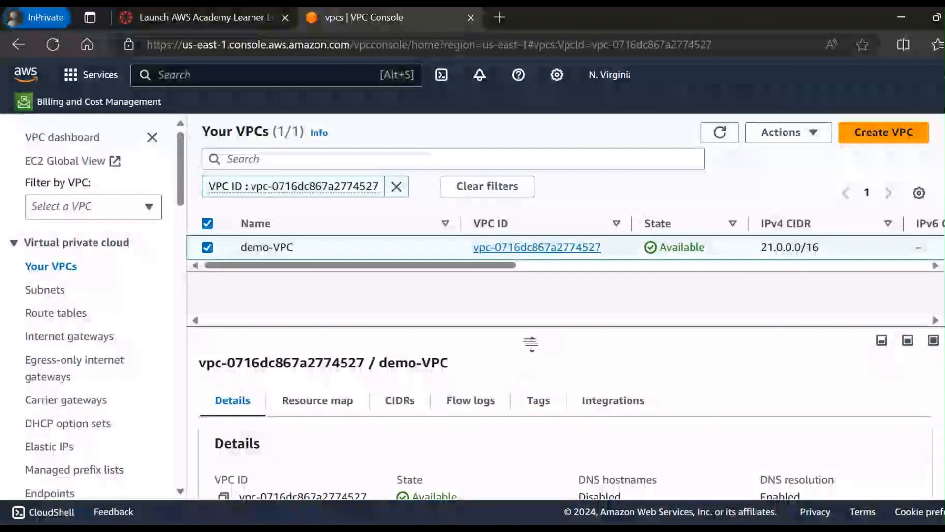
{"action": "left_click_drag", "start_coordinate": [533, 314], "coordinate": [528, 232]}
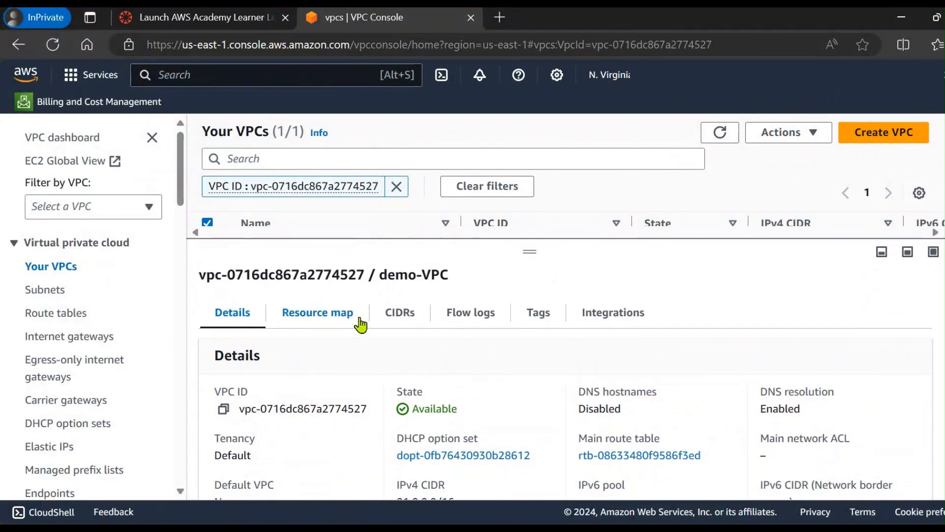
{"action": "left_click", "coordinate": [317, 323]}
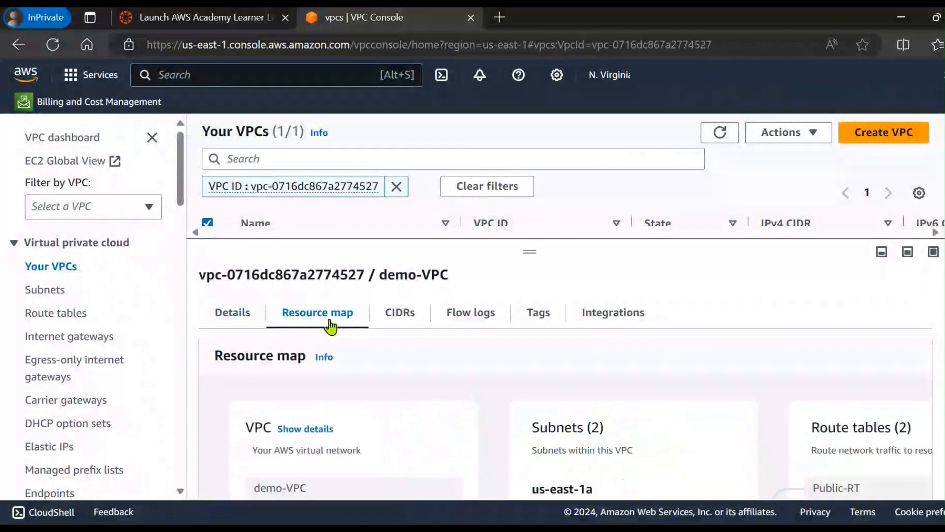
Step: Examine how the resource map links the subnets, route tables and demo-iGW, and deselect demo-VPC
{"action": "scroll", "coordinate": [536, 381], "scroll_direction": "down", "scroll_amount": 3}
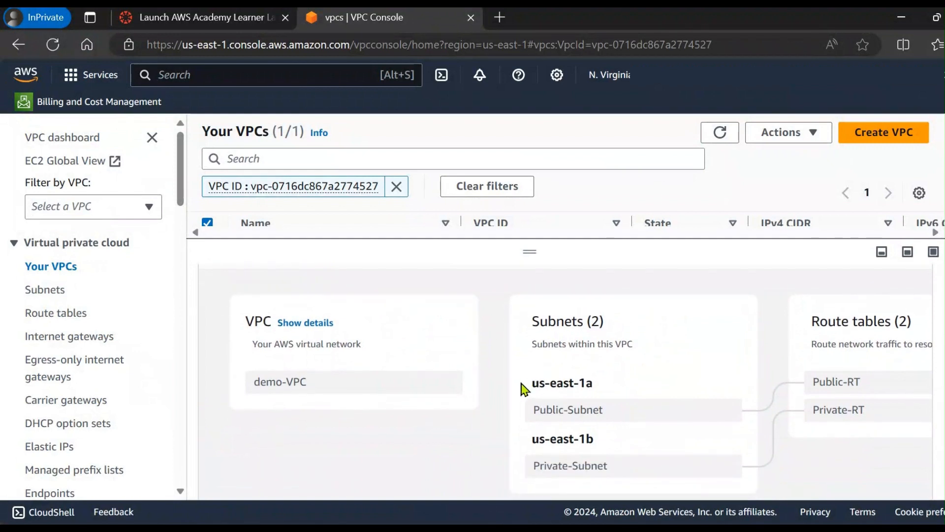
{"action": "scroll", "coordinate": [523, 389], "scroll_direction": "down", "scroll_amount": 1}
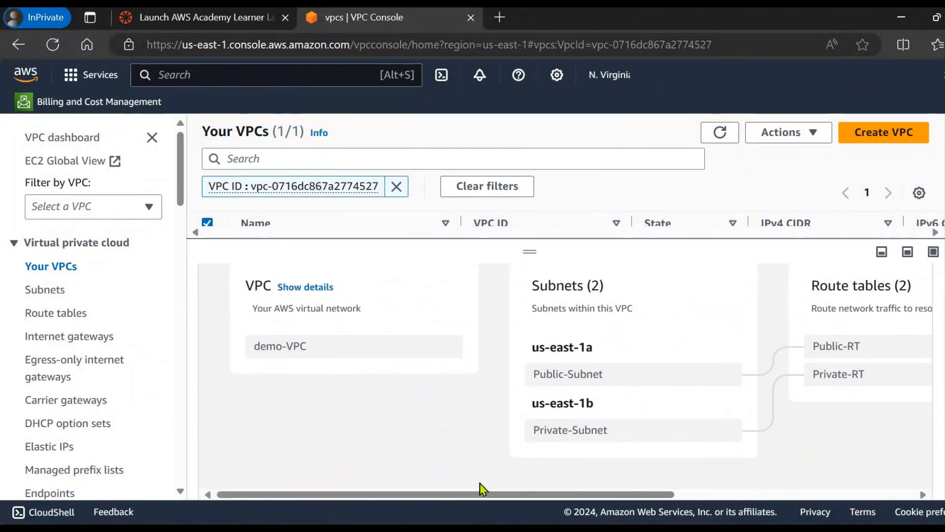
{"action": "left_click_drag", "start_coordinate": [502, 498], "coordinate": [536, 498]}
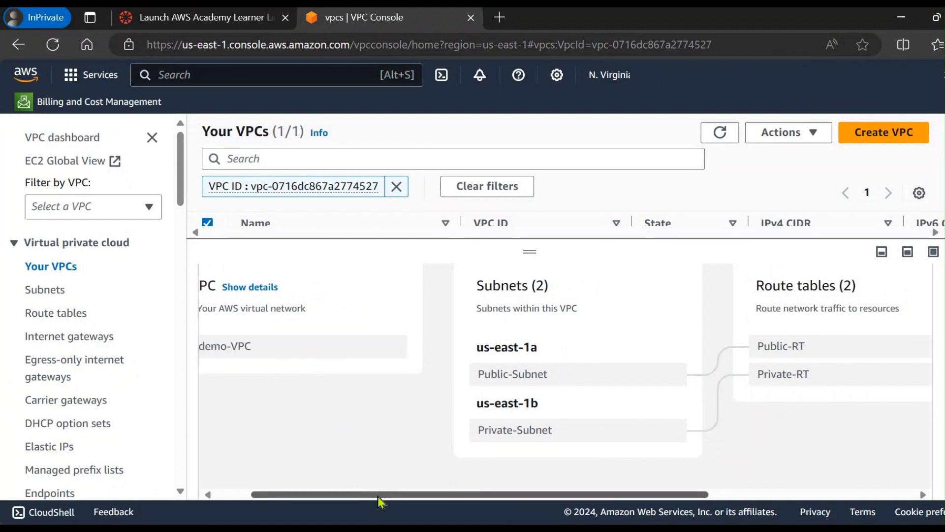
{"action": "left_click_drag", "start_coordinate": [380, 494], "coordinate": [523, 507]}
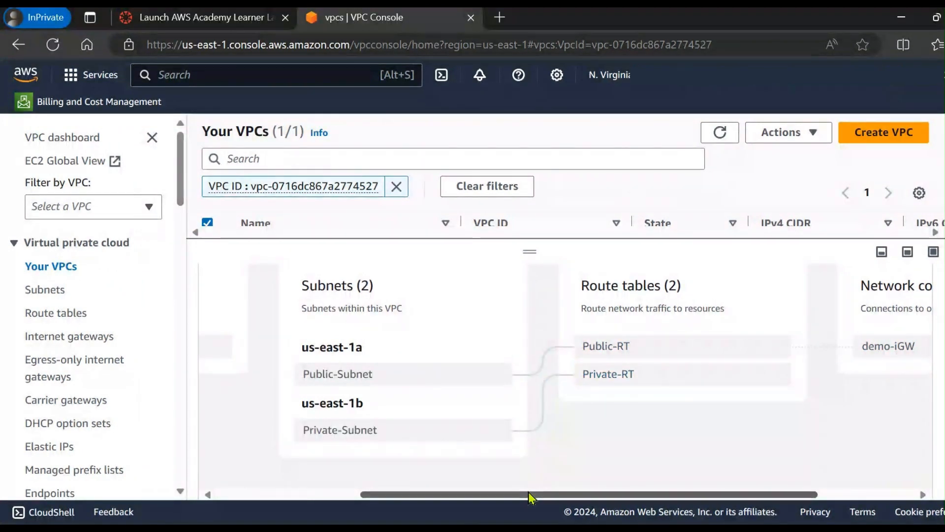
{"action": "left_click_drag", "start_coordinate": [532, 494], "coordinate": [572, 495]}
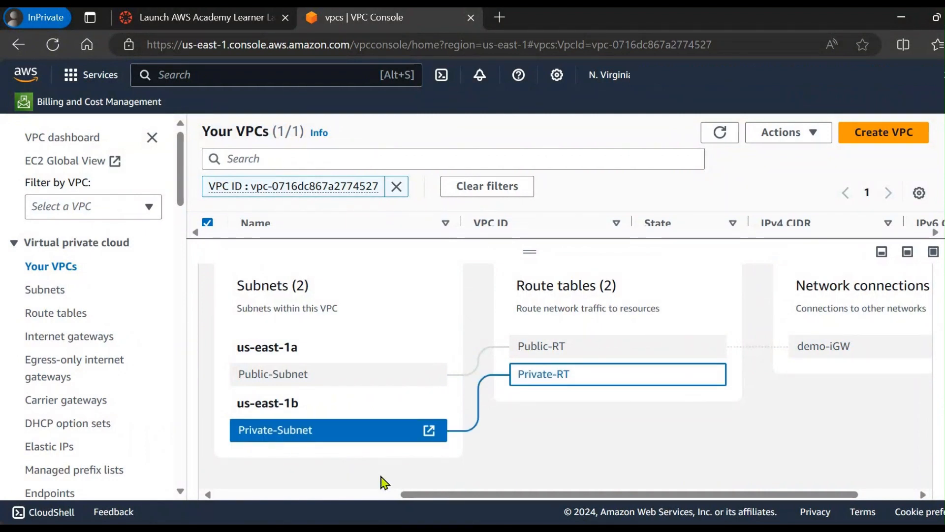
{"action": "left_click_drag", "start_coordinate": [403, 494], "coordinate": [514, 459]}
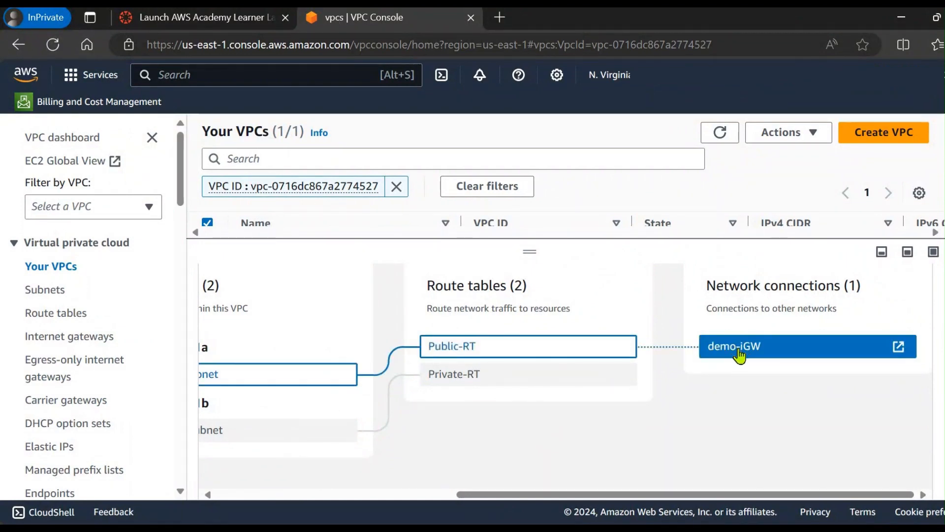
{"action": "left_click_drag", "start_coordinate": [673, 493], "coordinate": [612, 491]}
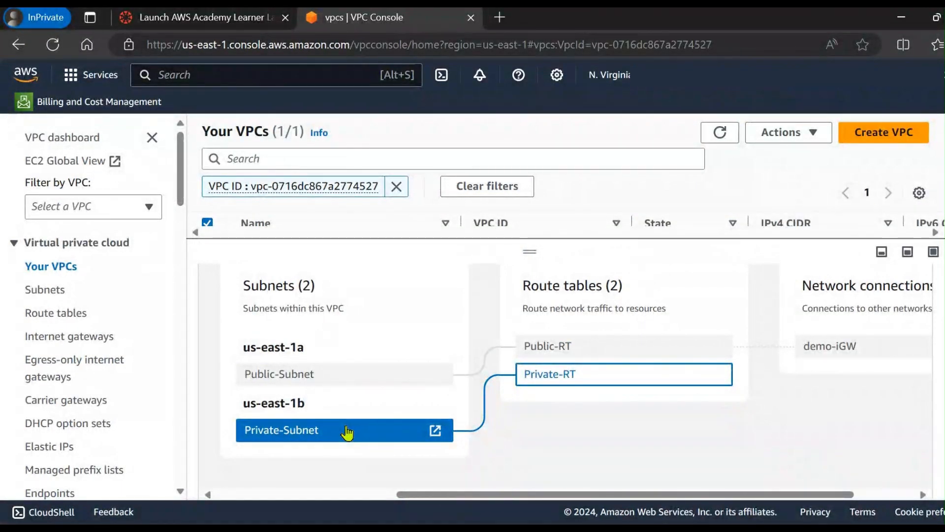
{"action": "left_click_drag", "start_coordinate": [530, 252], "coordinate": [533, 327]}
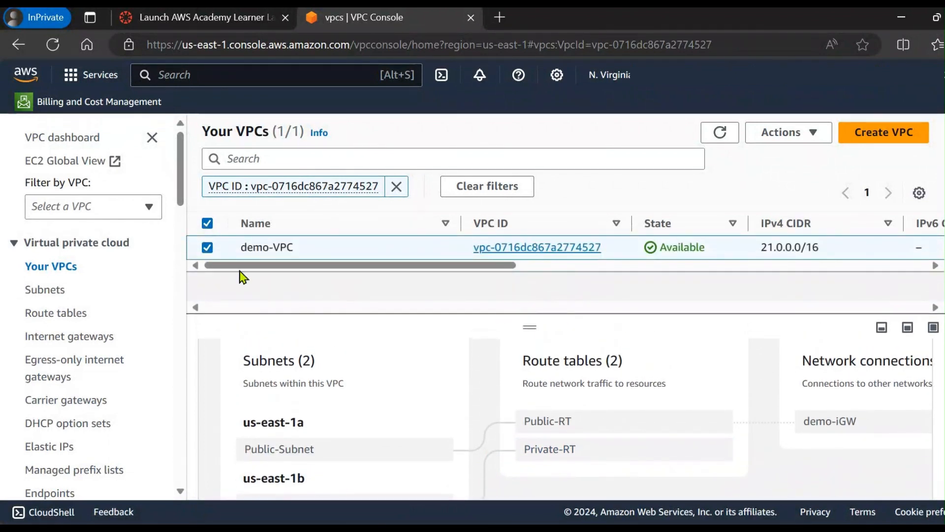
{"action": "left_click", "coordinate": [208, 247]}
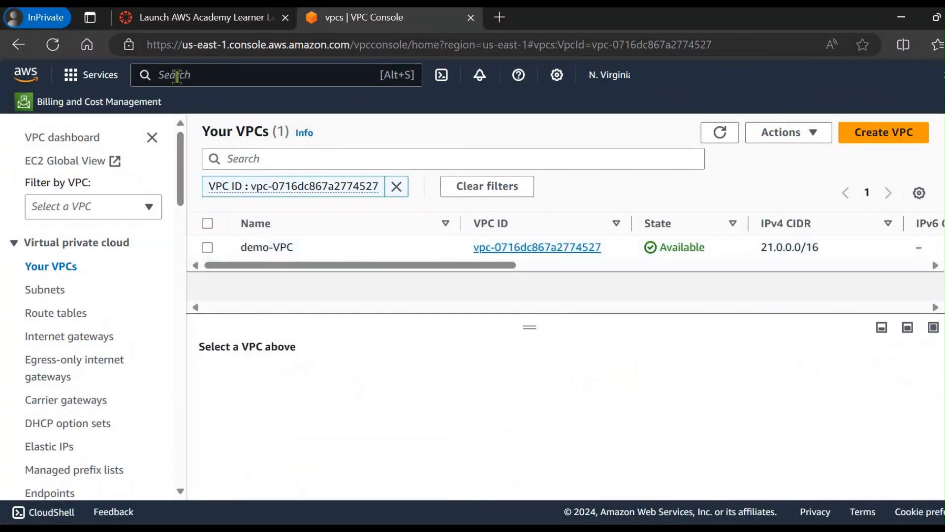
Step: Switch from the VPC console to the EC2 service and start launching a new instance
{"action": "type", "text": "ec2"}
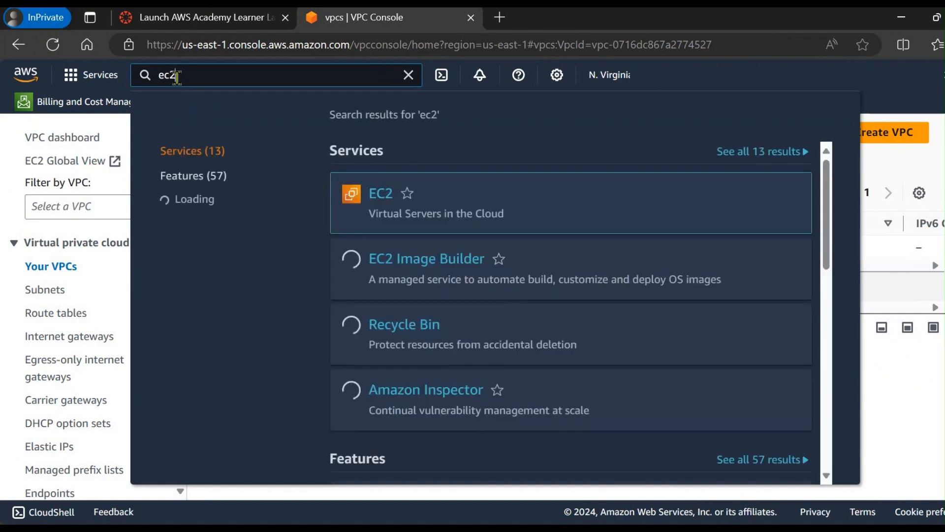
{"action": "left_click", "coordinate": [384, 198]}
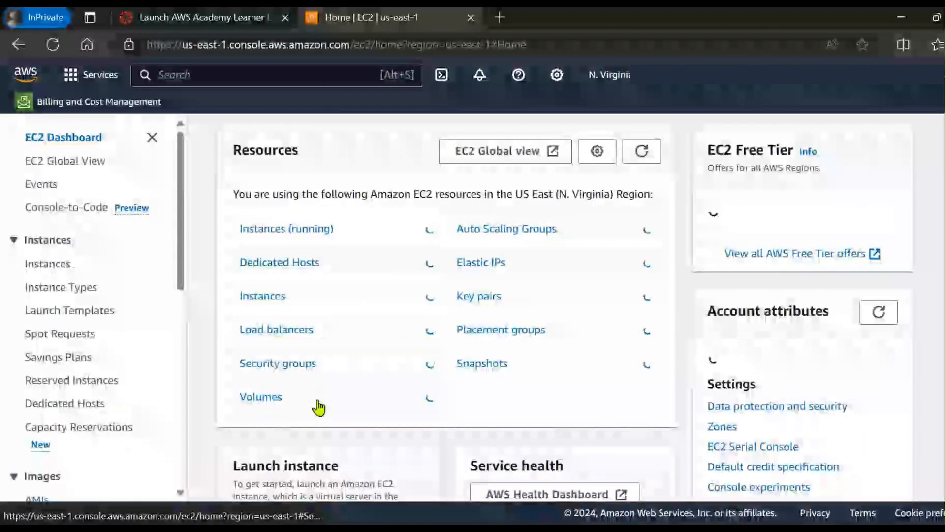
{"action": "scroll", "coordinate": [319, 408], "scroll_direction": "down", "scroll_amount": 5}
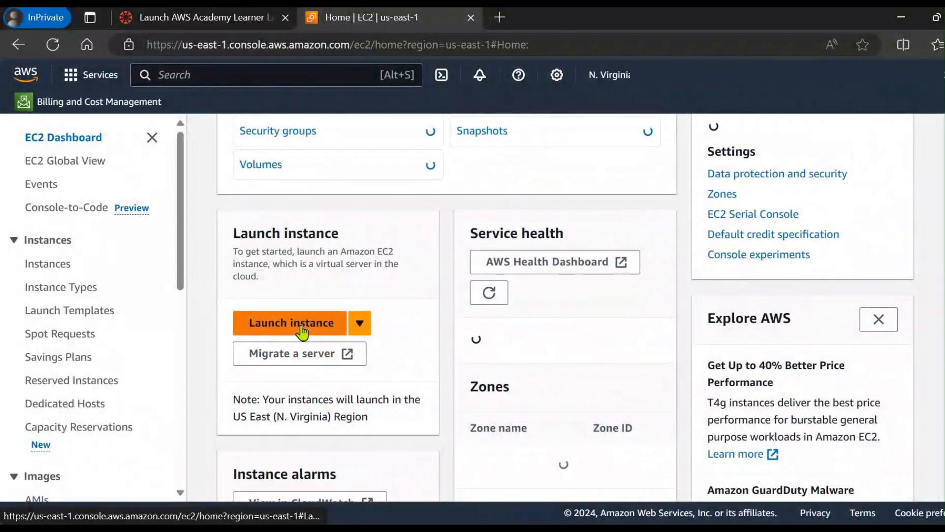
{"action": "left_click", "coordinate": [302, 332]}
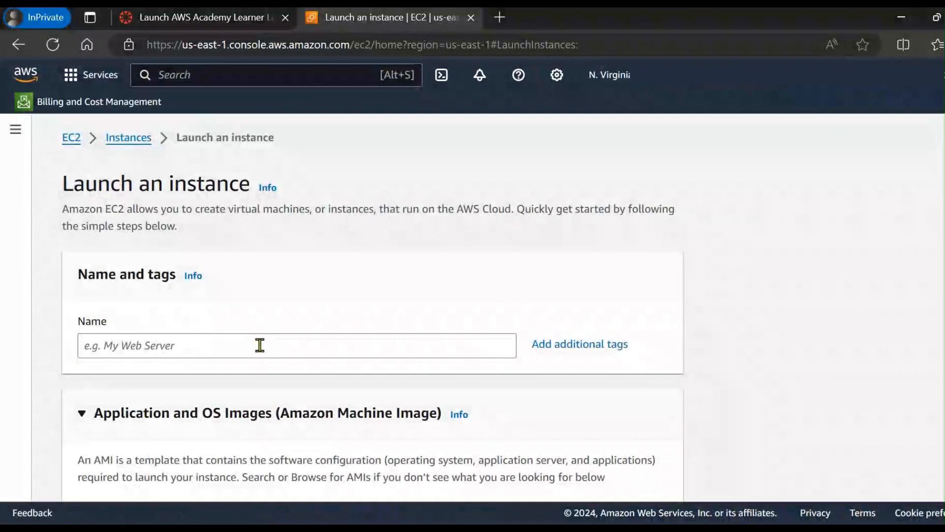
Step: Name the new instance public-ec2
{"action": "left_click", "coordinate": [269, 344]}
{"action": "scroll", "coordinate": [296, 331], "scroll_direction": "down", "scroll_amount": 1}
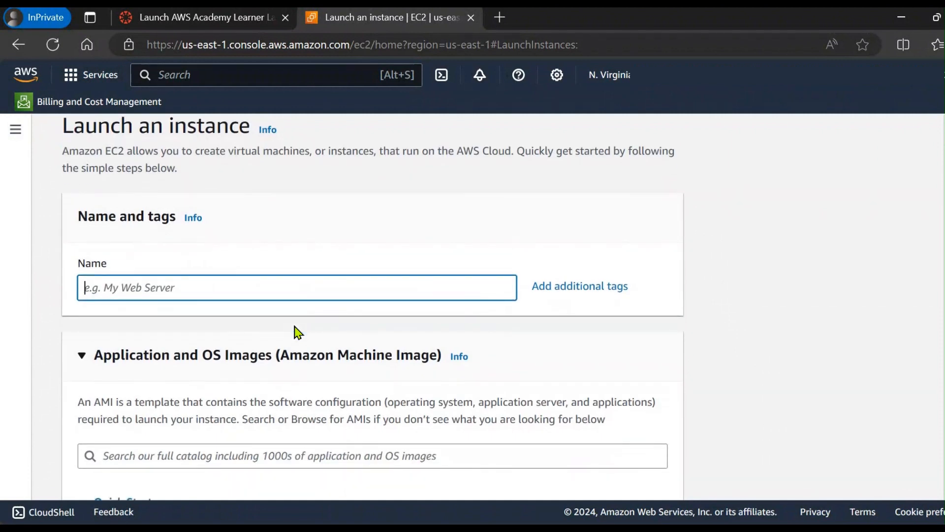
{"action": "type", "text": "publ"}
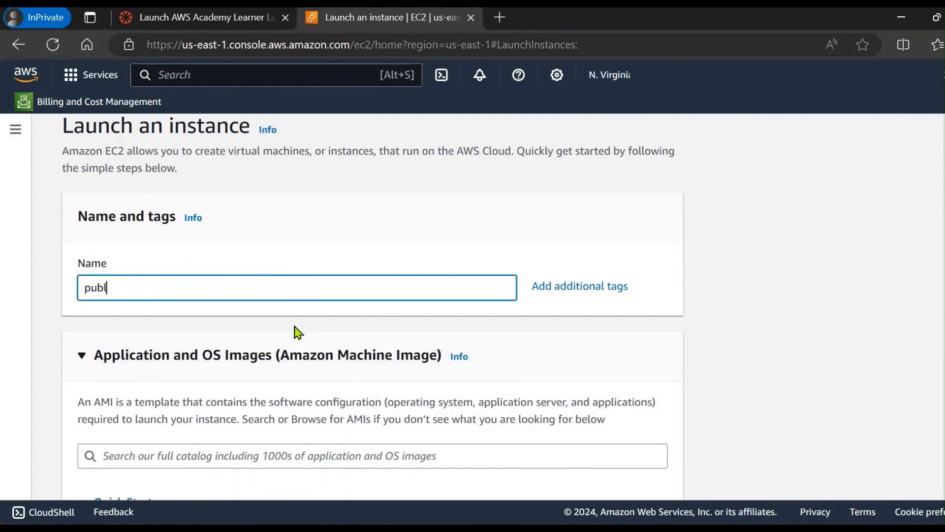
{"action": "type", "text": "ic-ec2"}
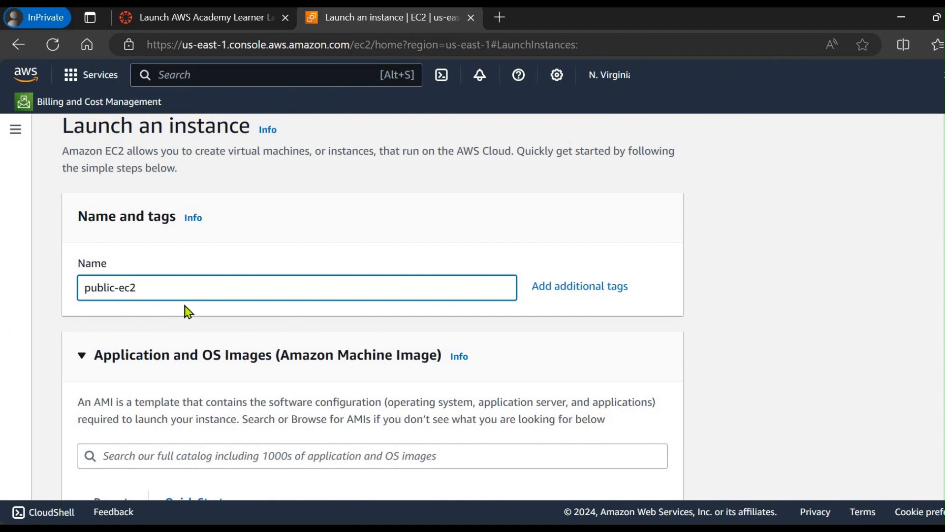
Step: Keep the Amazon Linux 2023 AMI and t2.micro instance type, and choose 2-march4 as the login key pair
{"action": "scroll", "coordinate": [188, 312], "scroll_direction": "down", "scroll_amount": 4}
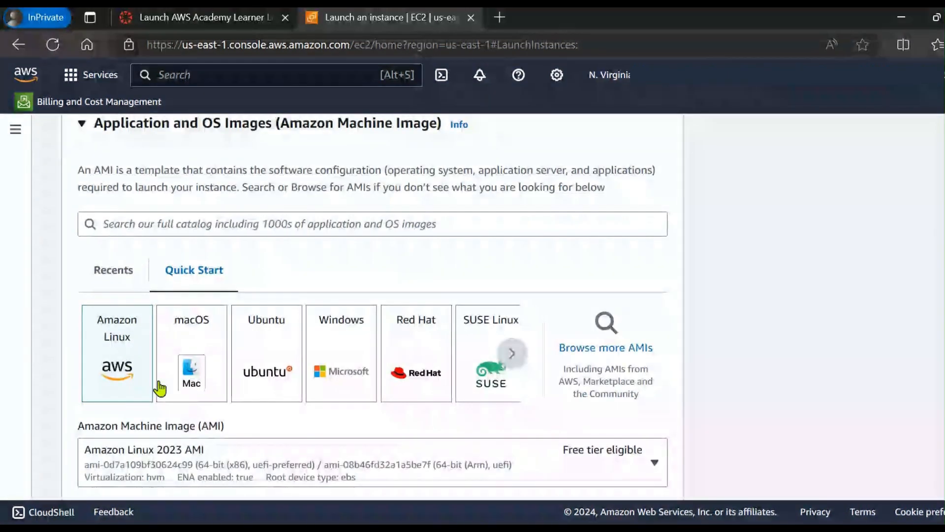
{"action": "scroll", "coordinate": [169, 363], "scroll_direction": "down", "scroll_amount": 4}
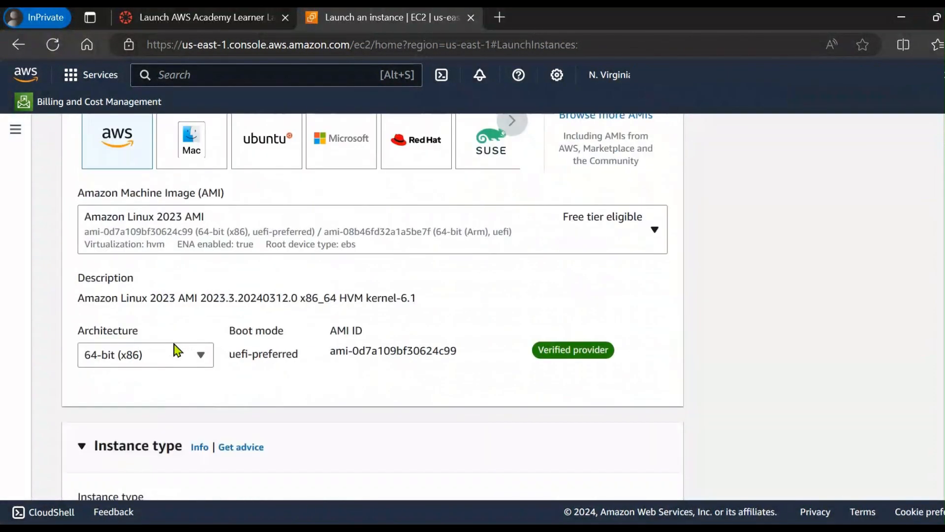
{"action": "scroll", "coordinate": [296, 321], "scroll_direction": "down", "scroll_amount": 5}
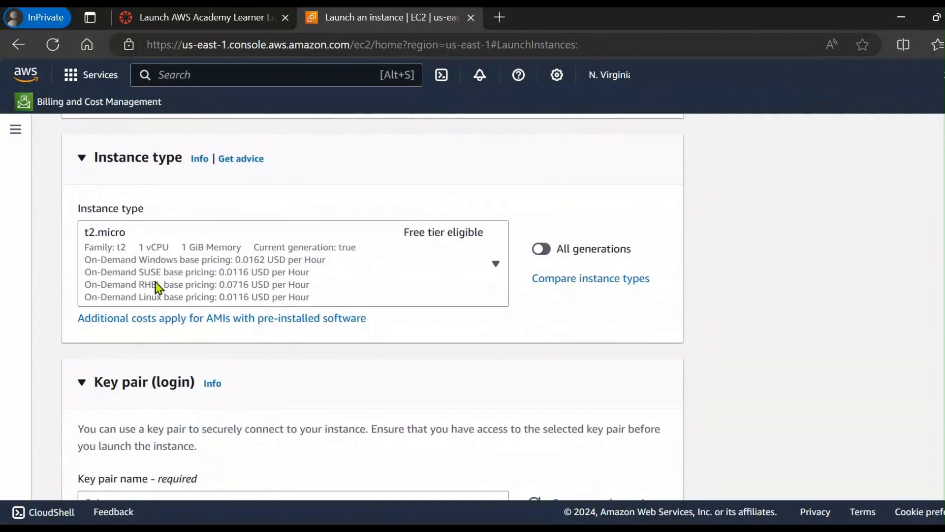
{"action": "scroll", "coordinate": [206, 375], "scroll_direction": "down", "scroll_amount": 2}
{"action": "scroll", "coordinate": [204, 388], "scroll_direction": "down", "scroll_amount": 2}
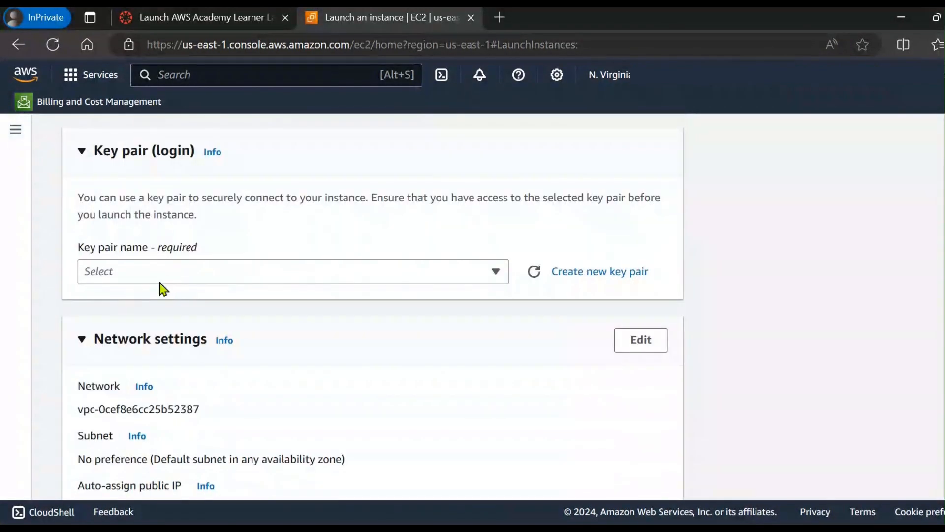
{"action": "left_click", "coordinate": [159, 276]}
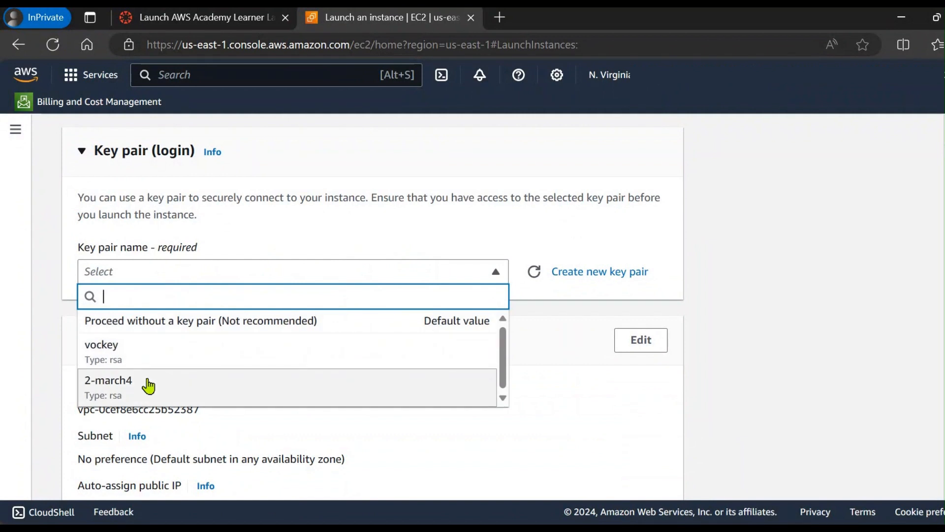
{"action": "left_click", "coordinate": [149, 386]}
Step: Edit the network settings to place the instance in demo-VPC and its Public-Subnet
{"action": "scroll", "coordinate": [259, 337], "scroll_direction": "down", "scroll_amount": 2}
{"action": "scroll", "coordinate": [211, 306], "scroll_direction": "down", "scroll_amount": 1}
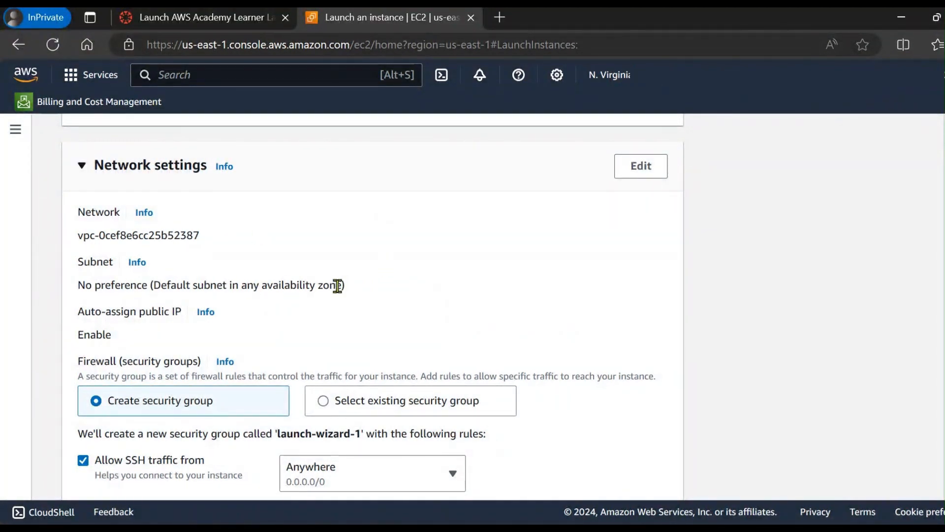
{"action": "left_click", "coordinate": [628, 178]}
{"action": "scroll", "coordinate": [370, 184], "scroll_direction": "down", "scroll_amount": 1}
{"action": "left_click", "coordinate": [369, 199]}
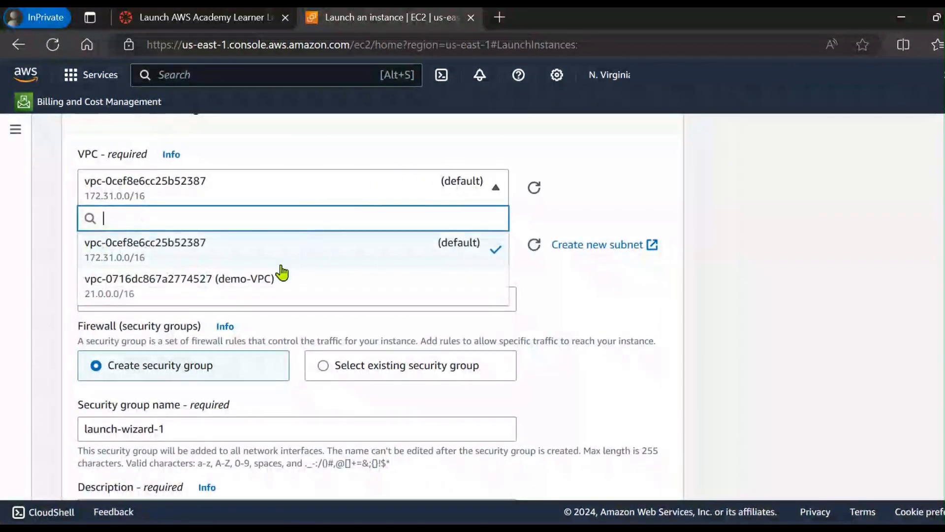
{"action": "left_click", "coordinate": [278, 277]}
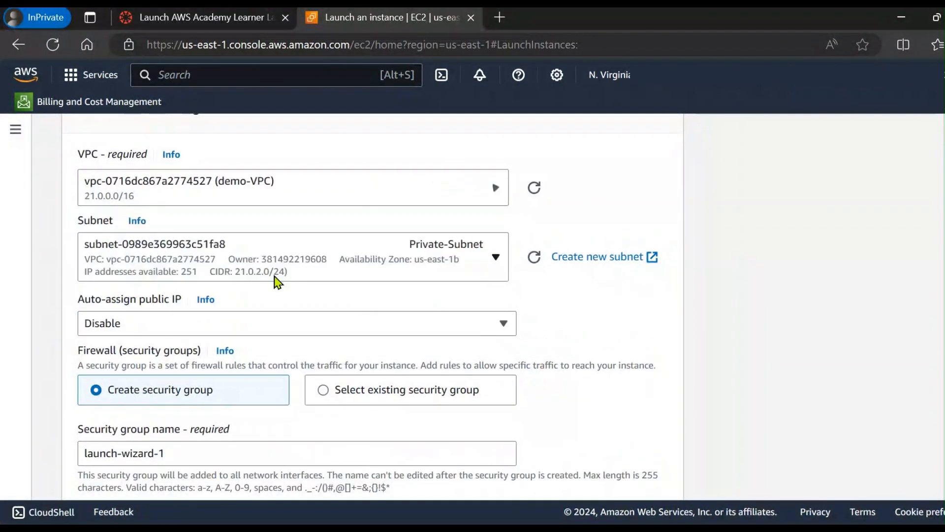
{"action": "left_click", "coordinate": [450, 262]}
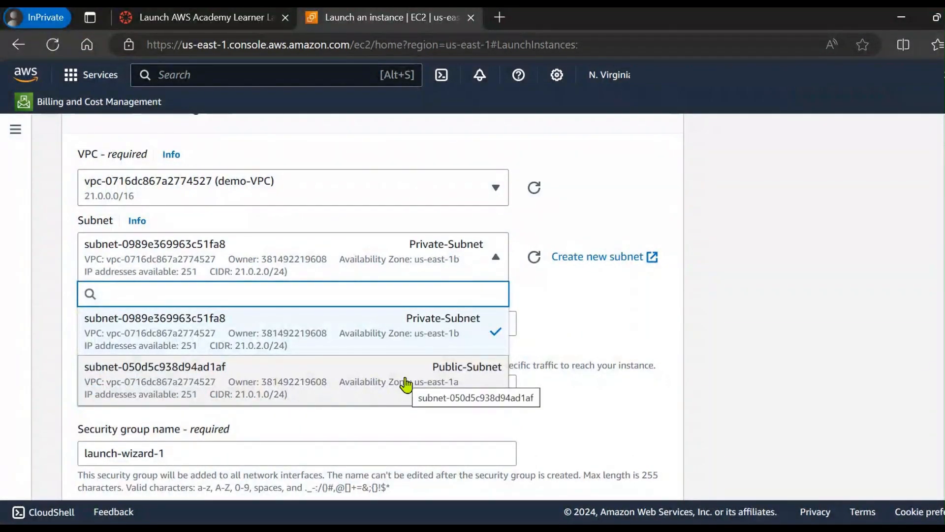
{"action": "left_click", "coordinate": [405, 383]}
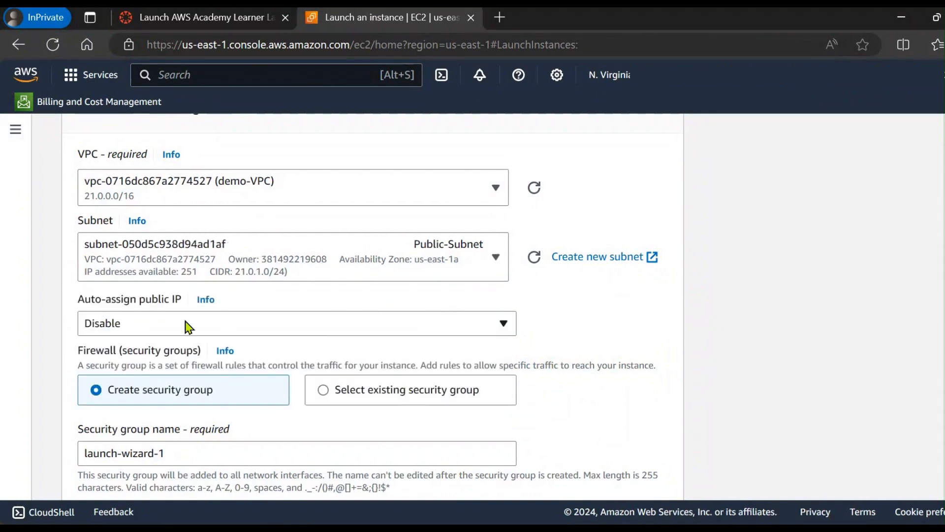
Step: Enable automatic assignment of a public IP for the public-ec2 instance
{"action": "scroll", "coordinate": [187, 326], "scroll_direction": "down", "scroll_amount": 1}
{"action": "left_click", "coordinate": [185, 265]}
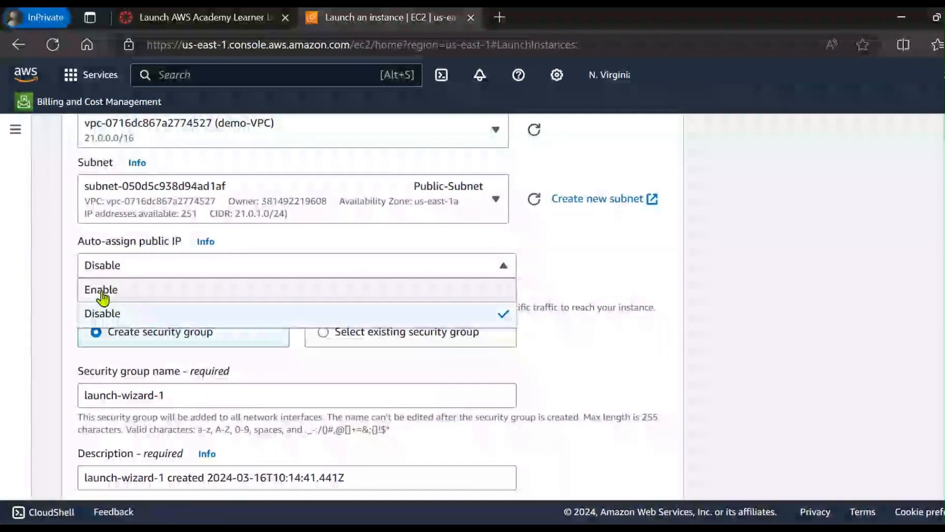
{"action": "left_click", "coordinate": [125, 295]}
Step: Keep the new security group launch-wizard-1 with its SSH rule from Anywhere, and launch the public-ec2 instance
{"action": "scroll", "coordinate": [379, 330], "scroll_direction": "down", "scroll_amount": 3}
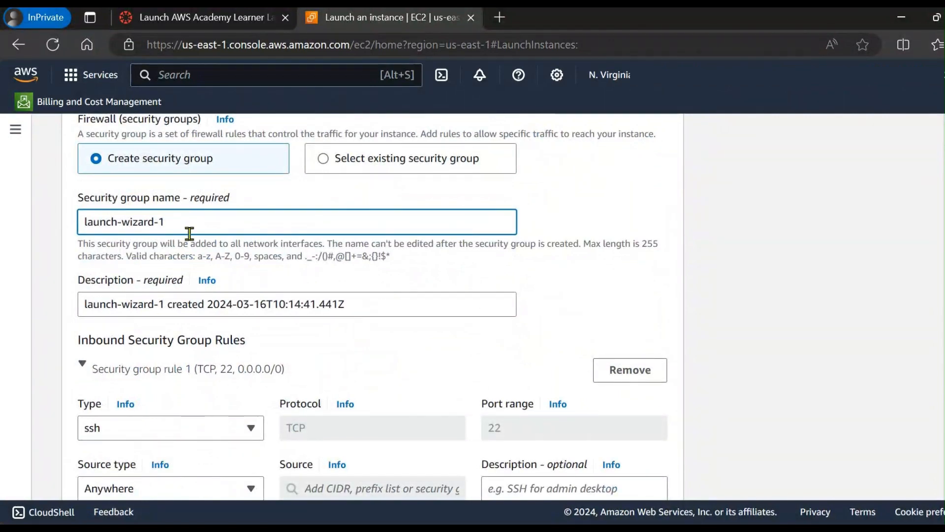
{"action": "triple_click", "coordinate": [99, 211]}
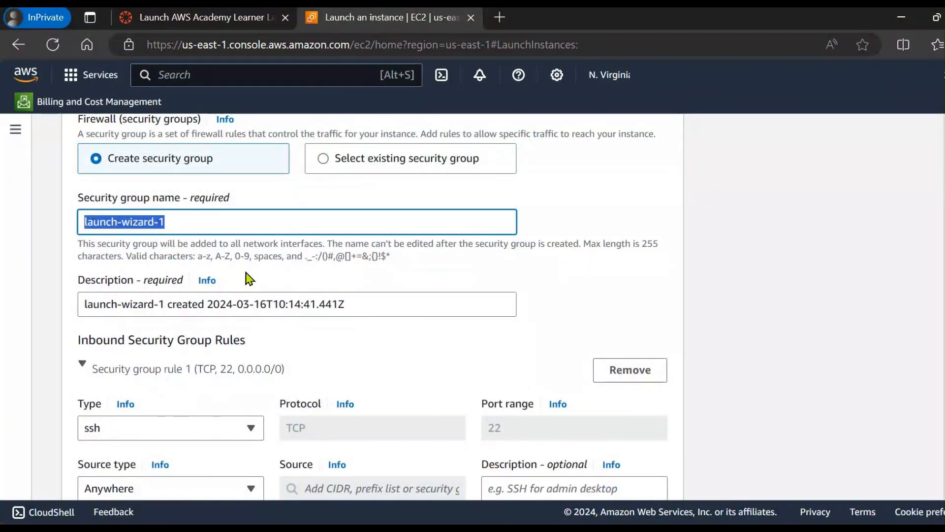
{"action": "scroll", "coordinate": [141, 245], "scroll_direction": "down", "scroll_amount": 1}
{"action": "scroll", "coordinate": [325, 268], "scroll_direction": "down", "scroll_amount": 3}
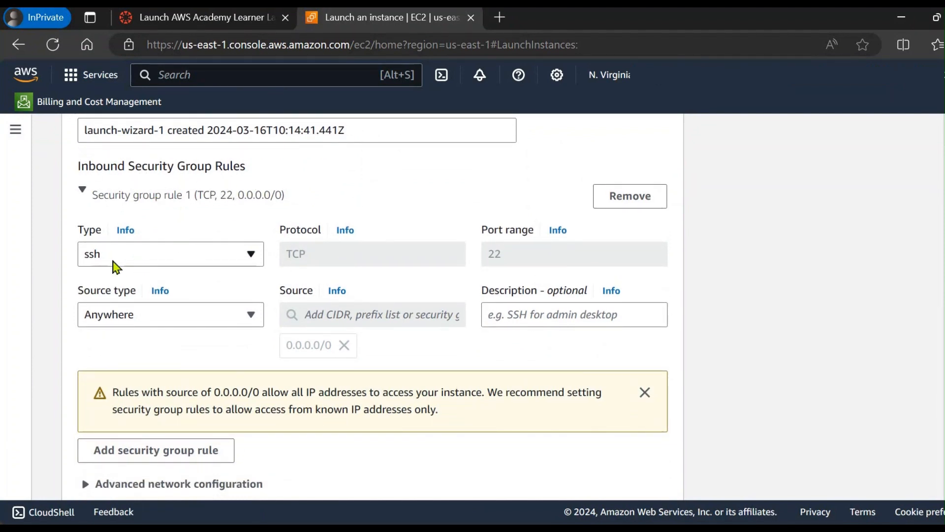
{"action": "scroll", "coordinate": [212, 302], "scroll_direction": "down", "scroll_amount": 1}
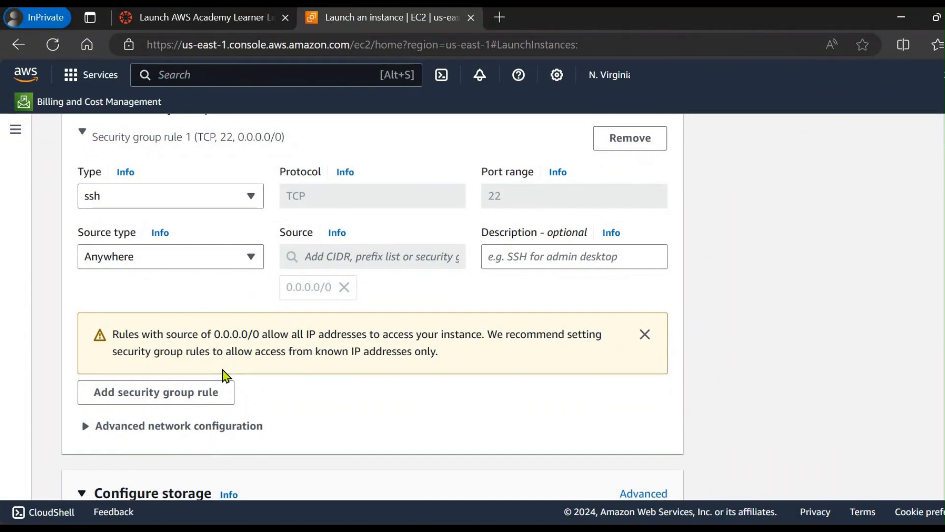
{"action": "scroll", "coordinate": [240, 358], "scroll_direction": "down", "scroll_amount": 1}
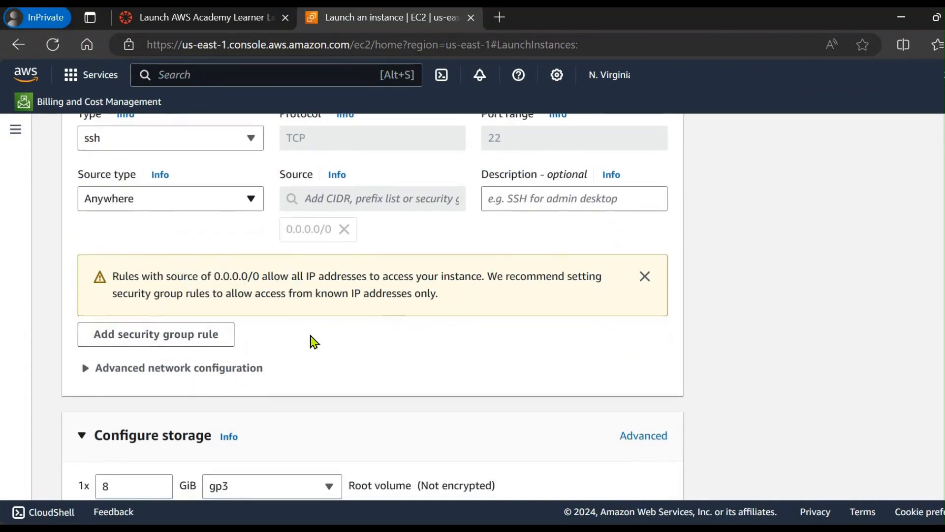
{"action": "scroll", "coordinate": [319, 359], "scroll_direction": "down", "scroll_amount": 12}
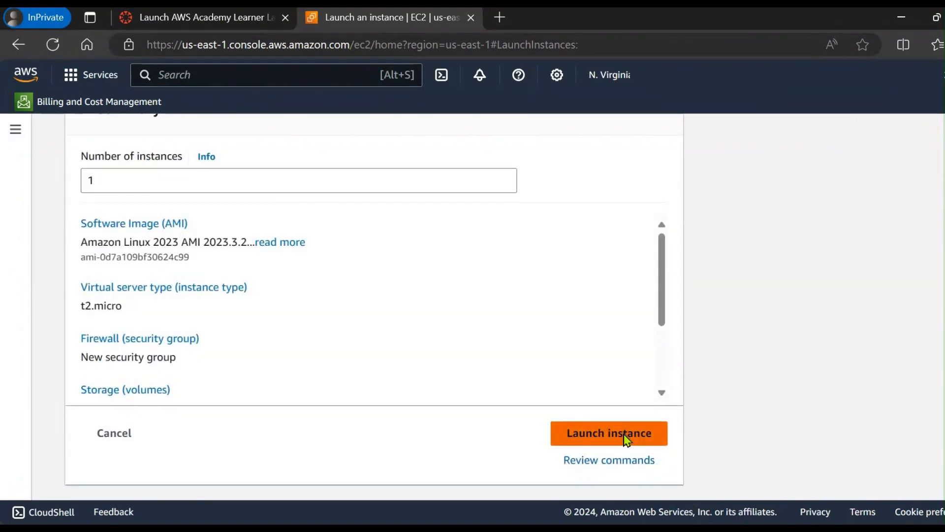
{"action": "left_click", "coordinate": [626, 439]}
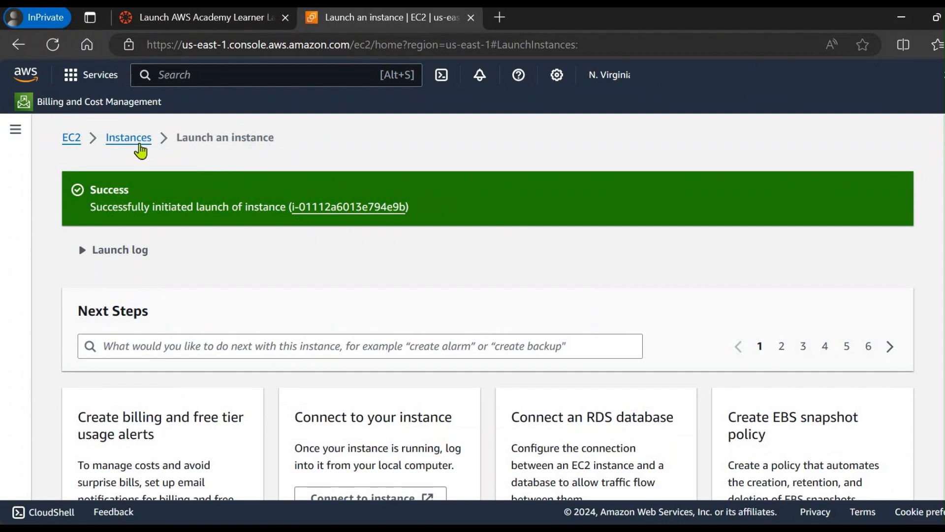
Step: Go to the instances list, start launching another instance and name it private-ec2
{"action": "left_click", "coordinate": [132, 141]}
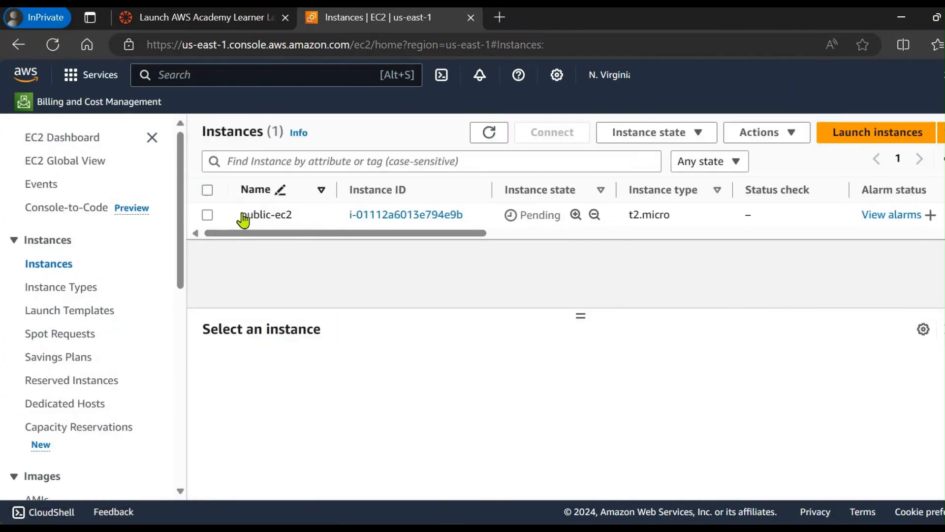
{"action": "left_click", "coordinate": [843, 141]}
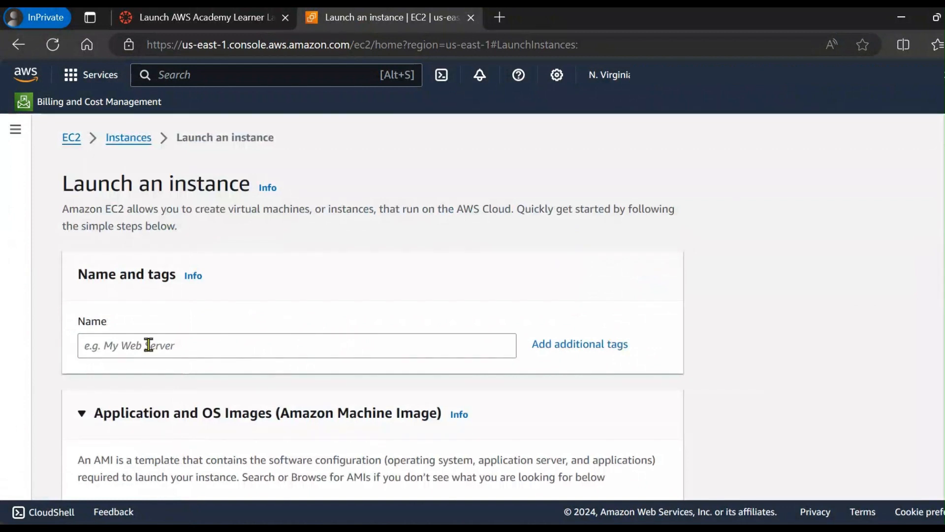
{"action": "left_click", "coordinate": [149, 343]}
{"action": "scroll", "coordinate": [553, 293], "scroll_direction": "down", "scroll_amount": 1}
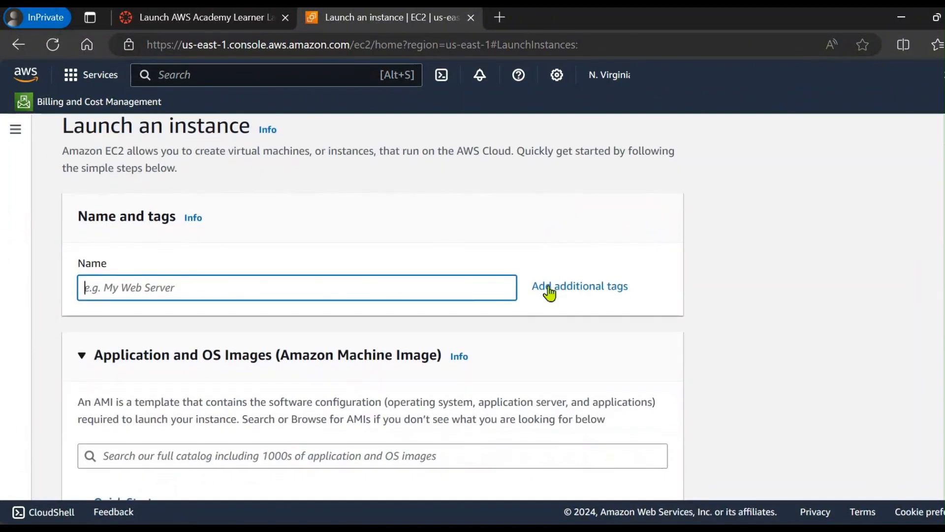
{"action": "type", "text": "privat"}
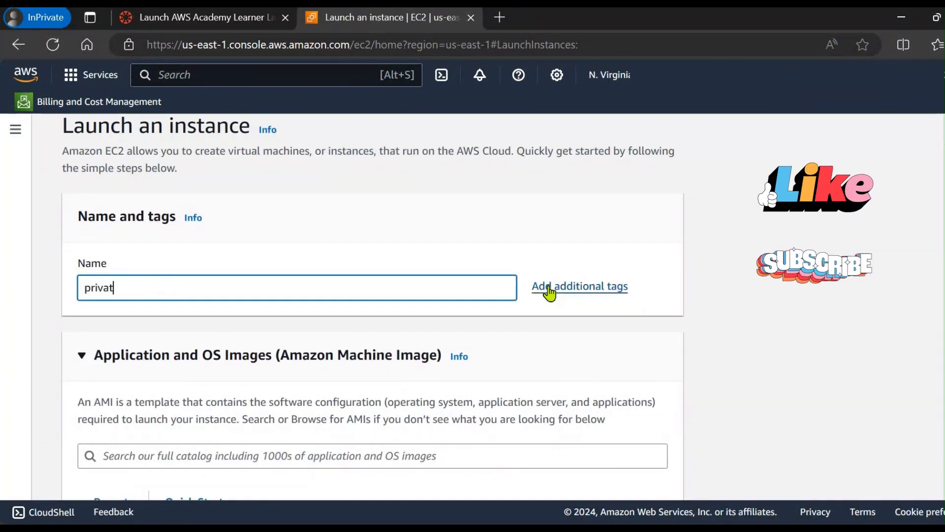
{"action": "type", "text": "e-ec2"}
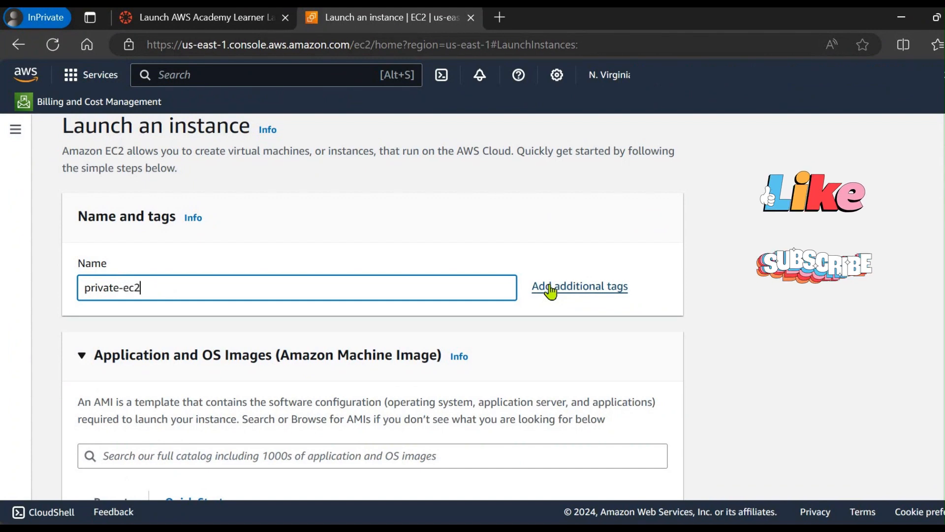
Step: Choose 2-march4 as the login key pair for private-ec2, keeping the default image and instance type
{"action": "scroll", "coordinate": [438, 339], "scroll_direction": "down", "scroll_amount": 5}
{"action": "scroll", "coordinate": [187, 320], "scroll_direction": "down", "scroll_amount": 4}
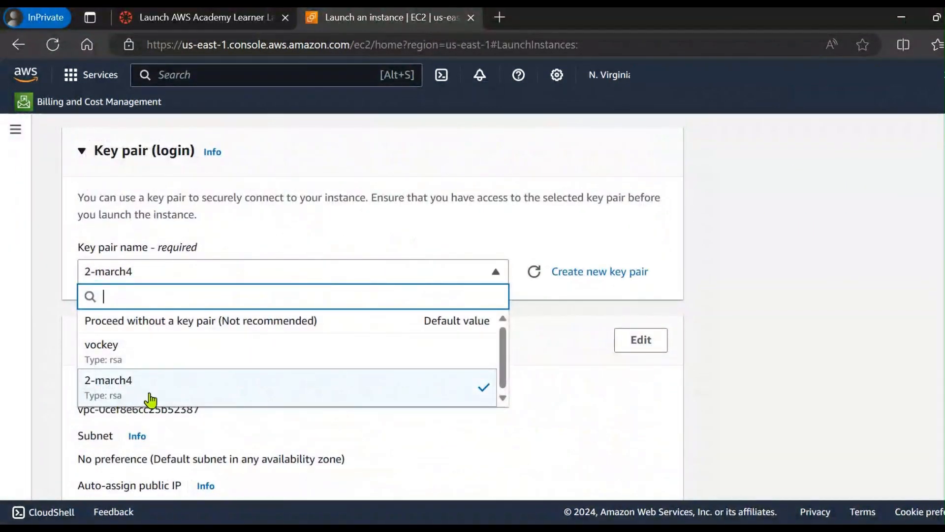
{"action": "left_click", "coordinate": [151, 399]}
Step: Edit the network settings of private-ec2 to place it in demo-VPC, keeping Private-Subnet (21.0.2.0/24) as its subnet
{"action": "scroll", "coordinate": [275, 295], "scroll_direction": "down", "scroll_amount": 4}
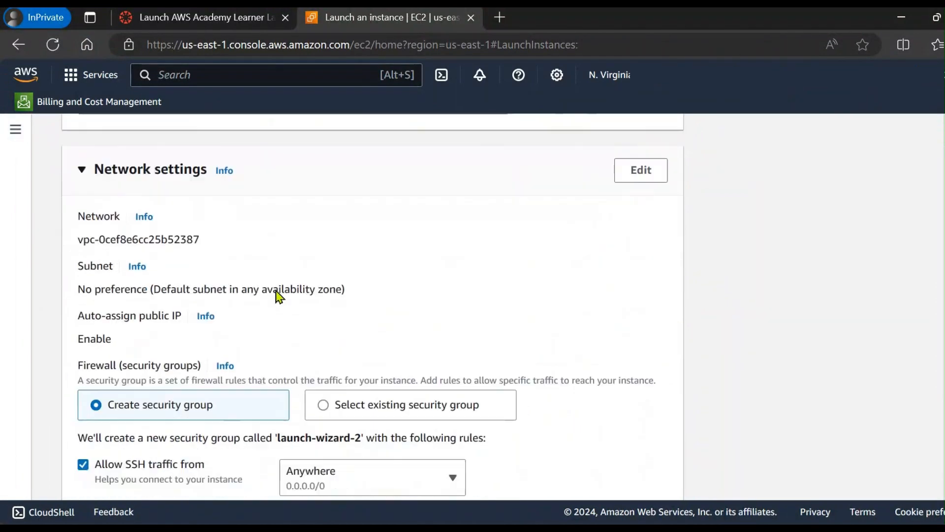
{"action": "scroll", "coordinate": [536, 252], "scroll_direction": "up", "scroll_amount": 2}
{"action": "left_click", "coordinate": [622, 235]}
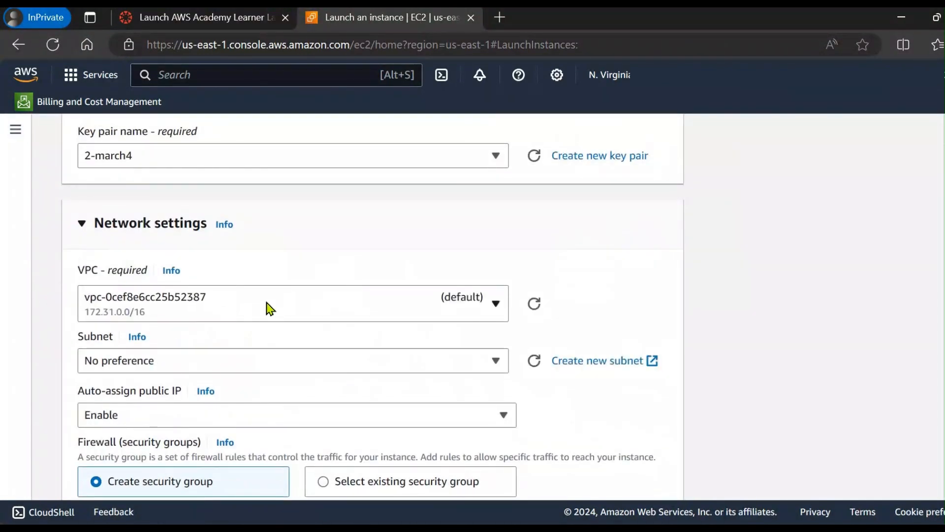
{"action": "left_click", "coordinate": [268, 306]}
{"action": "left_click", "coordinate": [246, 401]}
{"action": "scroll", "coordinate": [249, 320], "scroll_direction": "down", "scroll_amount": 1}
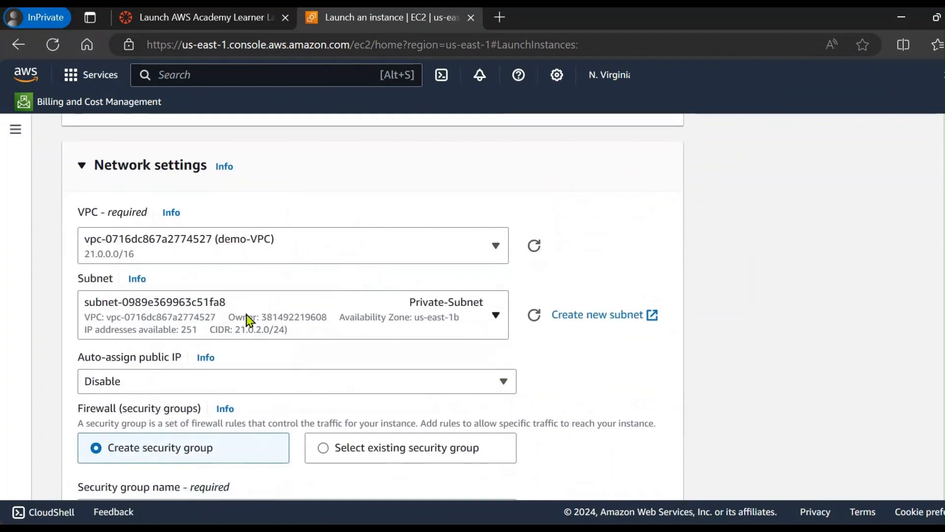
{"action": "left_click", "coordinate": [329, 322]}
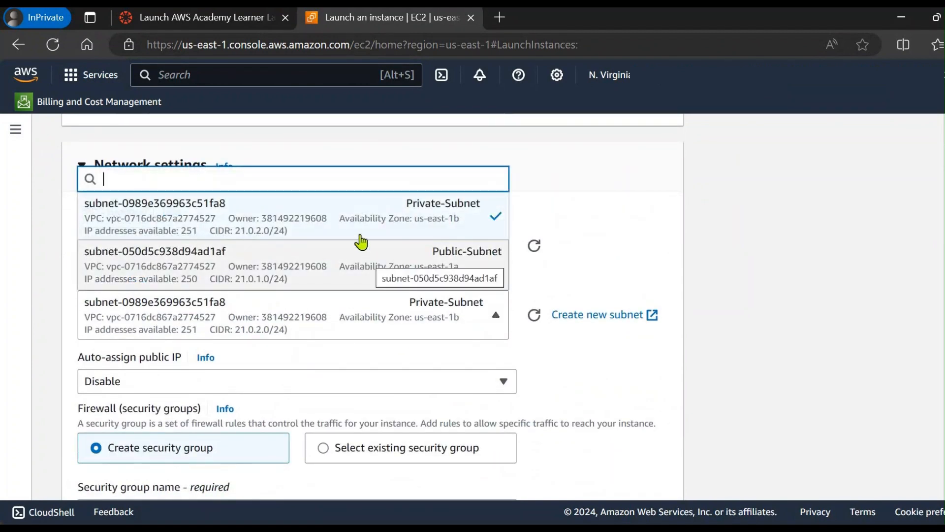
{"action": "left_click", "coordinate": [466, 305]}
Step: Enable automatic assignment of a public IP for the private-ec2 instance
{"action": "scroll", "coordinate": [466, 304], "scroll_direction": "down", "scroll_amount": 2}
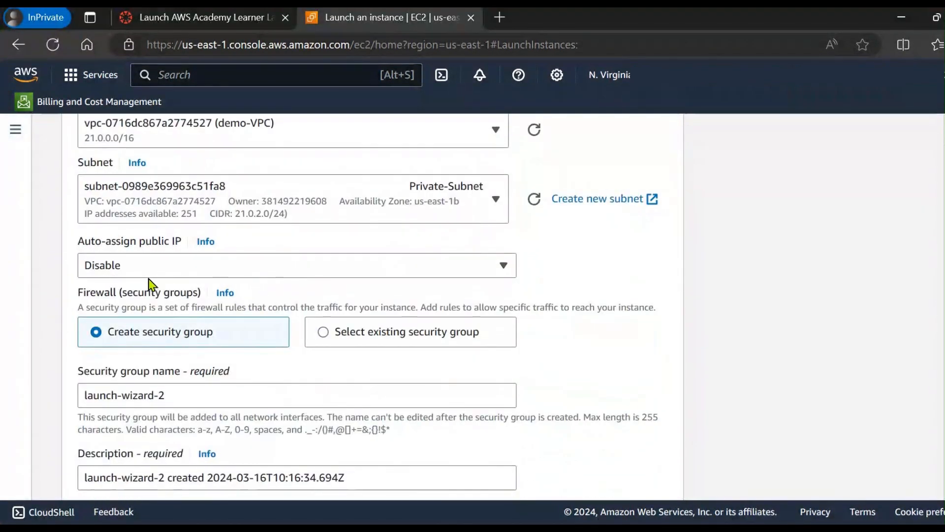
{"action": "left_click", "coordinate": [147, 273]}
{"action": "left_click", "coordinate": [141, 291]}
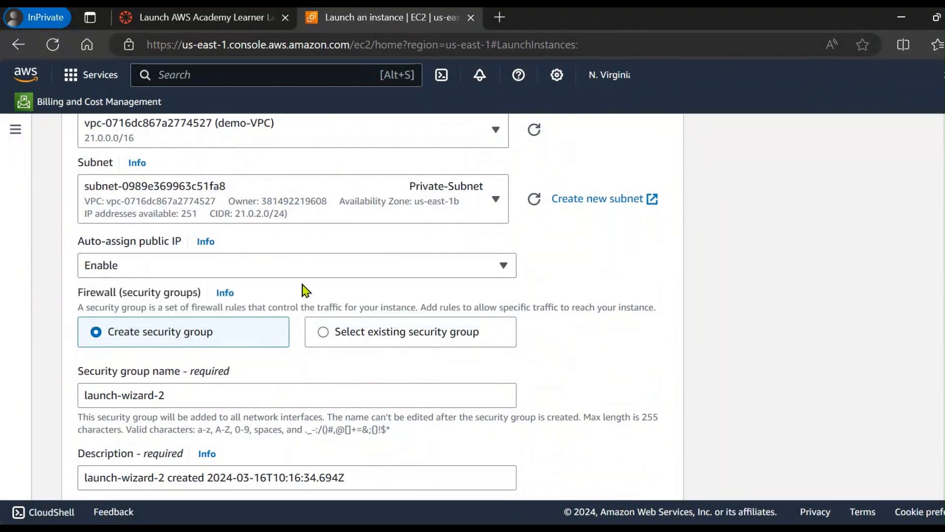
Step: Keep the new security group launch-wizard-2 with its SSH rule from Anywhere, and launch the private-ec2 instance
{"action": "scroll", "coordinate": [274, 301], "scroll_direction": "down", "scroll_amount": 2}
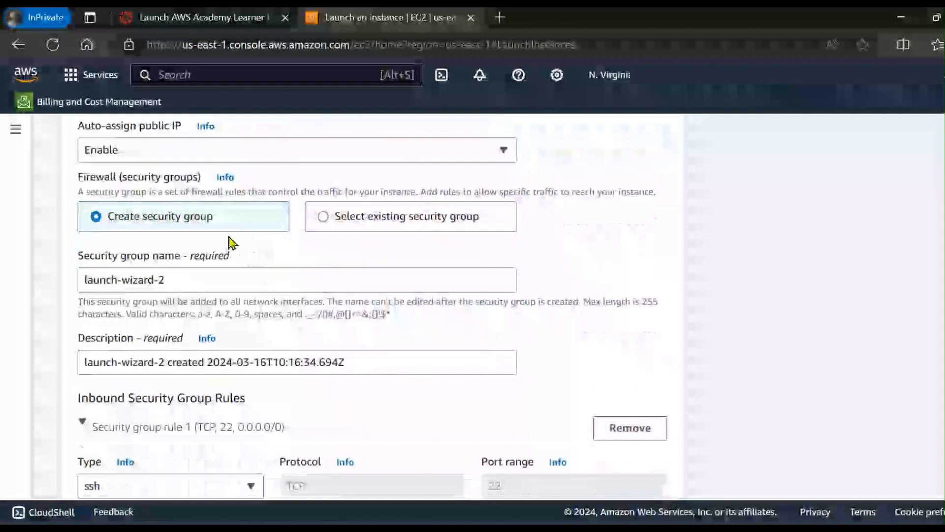
{"action": "left_click_drag", "start_coordinate": [189, 284], "coordinate": [78, 285]}
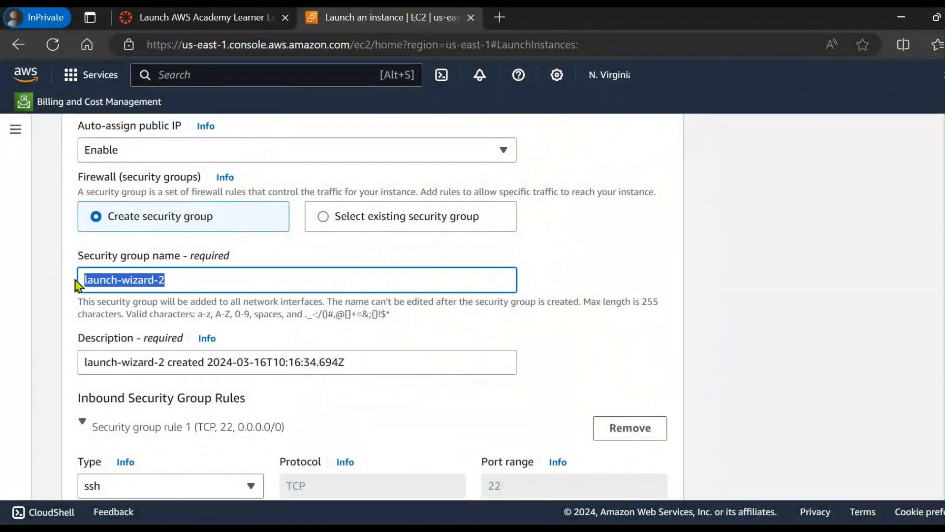
{"action": "scroll", "coordinate": [325, 273], "scroll_direction": "down", "scroll_amount": 2}
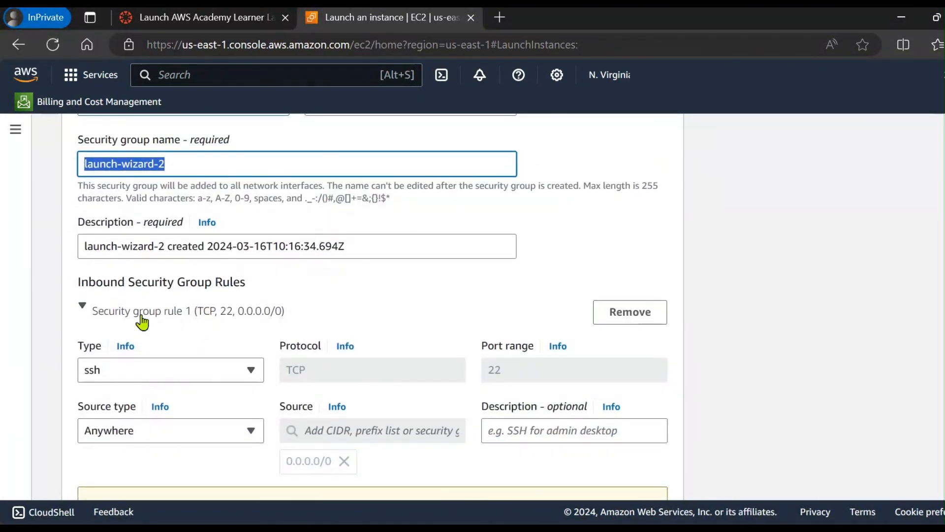
{"action": "scroll", "coordinate": [284, 406], "scroll_direction": "down", "scroll_amount": 14}
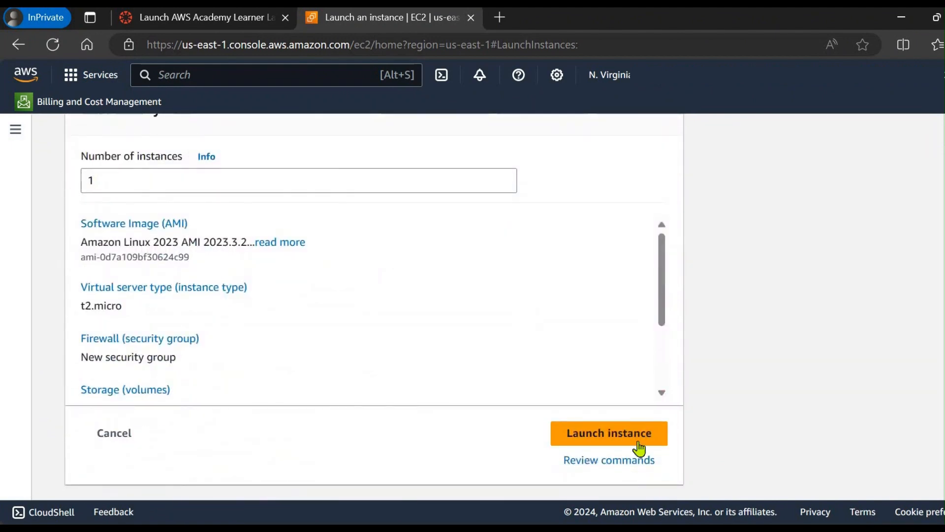
{"action": "left_click", "coordinate": [593, 435]}
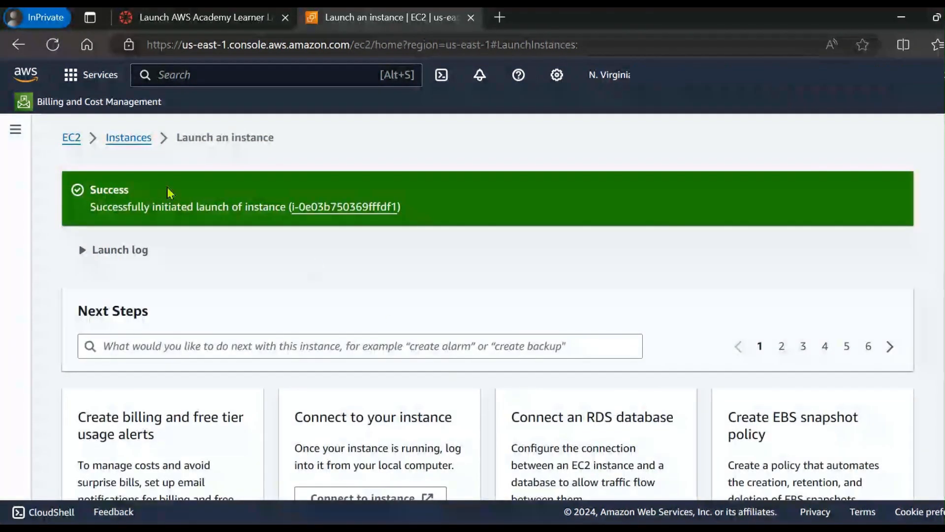
Step: Go to the instances list and try to connect to private-ec2 using EC2 Instance Connect over its public IP
{"action": "left_click", "coordinate": [118, 138]}
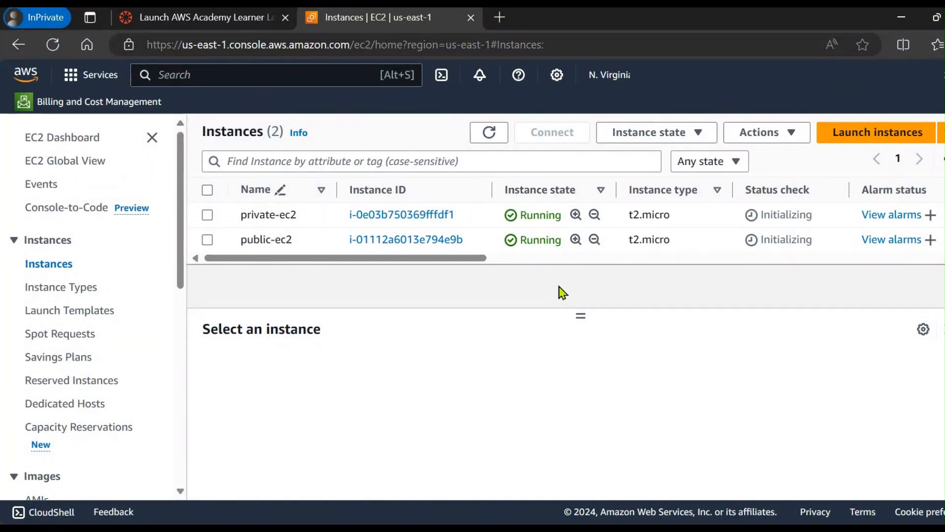
{"action": "left_click", "coordinate": [207, 215]}
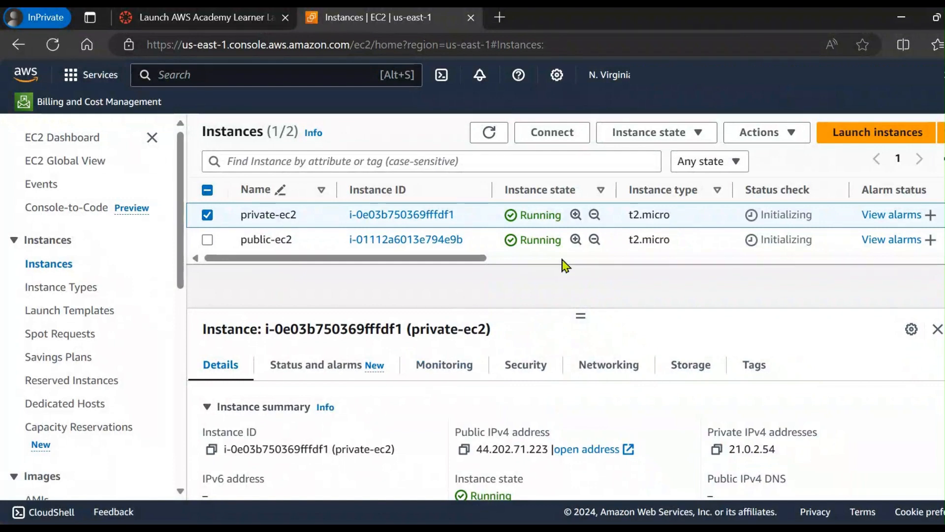
{"action": "left_click", "coordinate": [550, 137]}
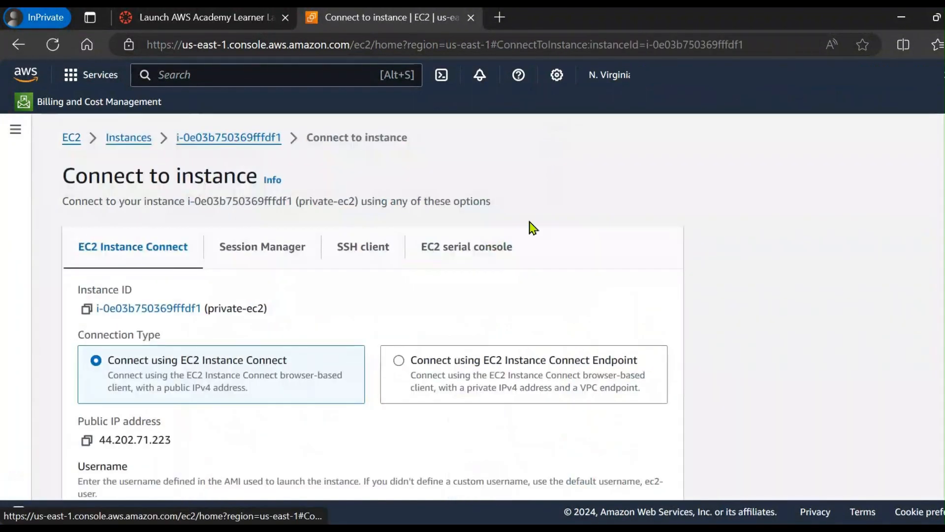
{"action": "scroll", "coordinate": [396, 296], "scroll_direction": "down", "scroll_amount": 3}
{"action": "left_click", "coordinate": [640, 481]}
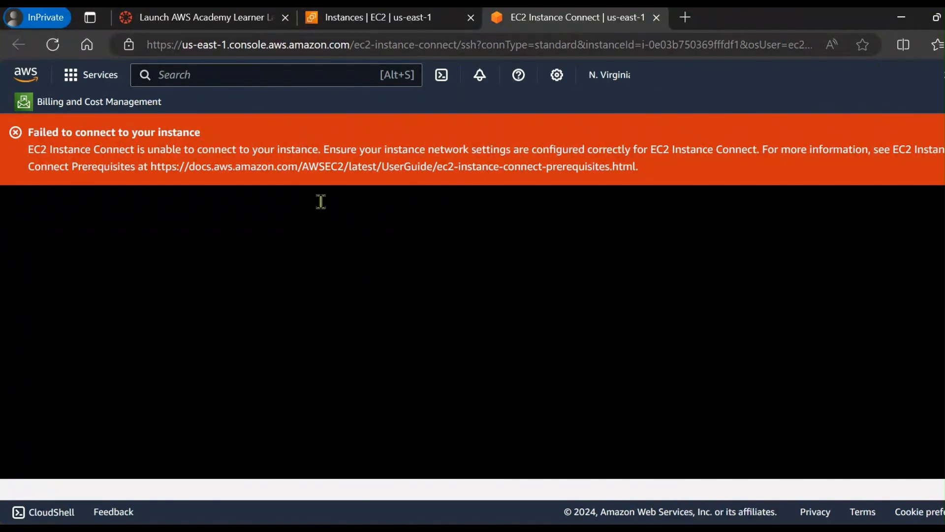
Step: Connect to public-ec2 from the instances list using EC2 Instance Connect, and return to the private-ec2 connection page to compare
{"action": "left_click", "coordinate": [392, 18]}
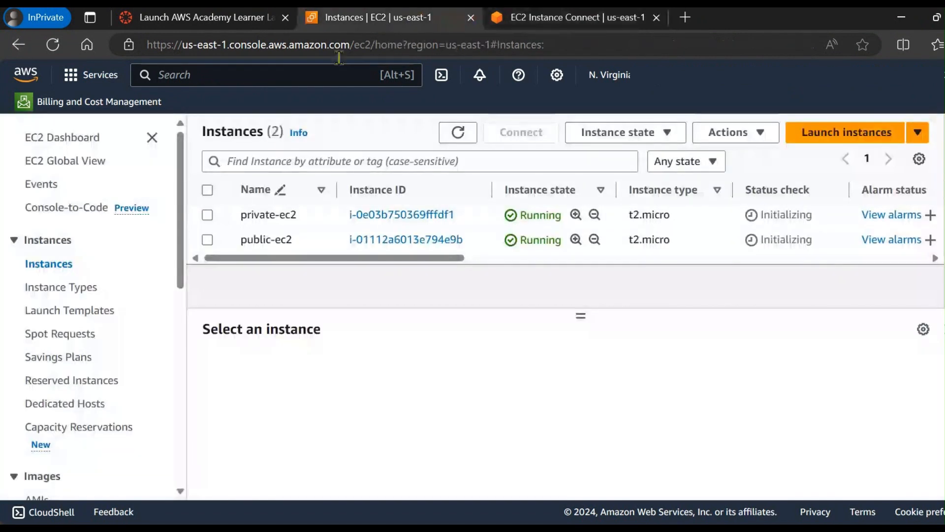
{"action": "left_click", "coordinate": [207, 240]}
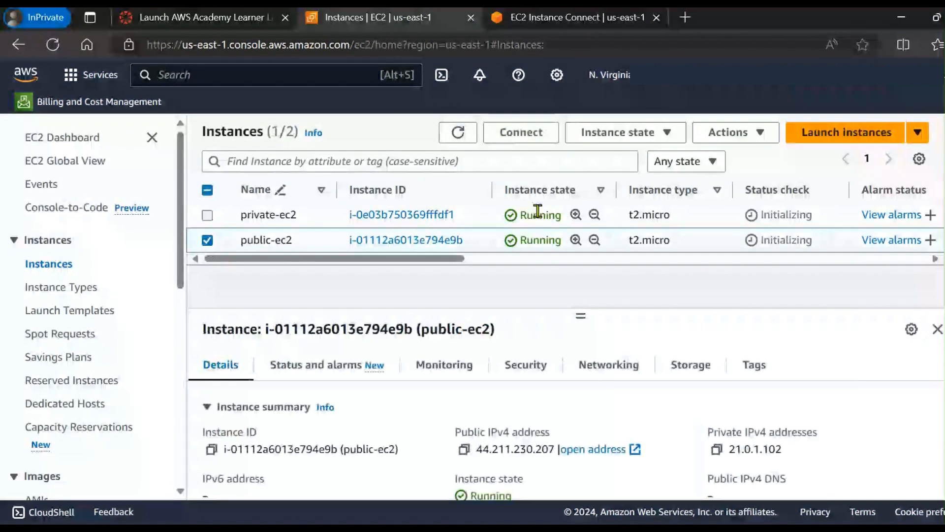
{"action": "left_click", "coordinate": [510, 143]}
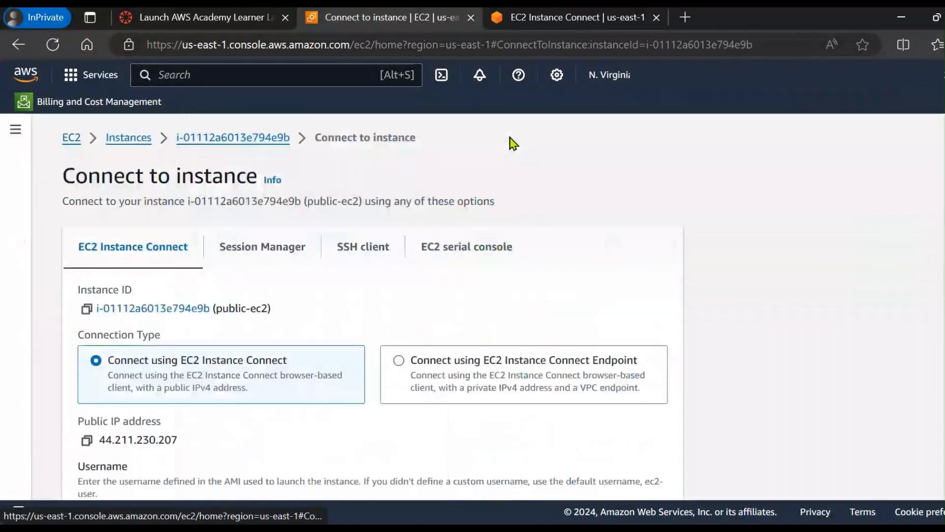
{"action": "scroll", "coordinate": [439, 251], "scroll_direction": "down", "scroll_amount": 3}
{"action": "left_click", "coordinate": [630, 476]}
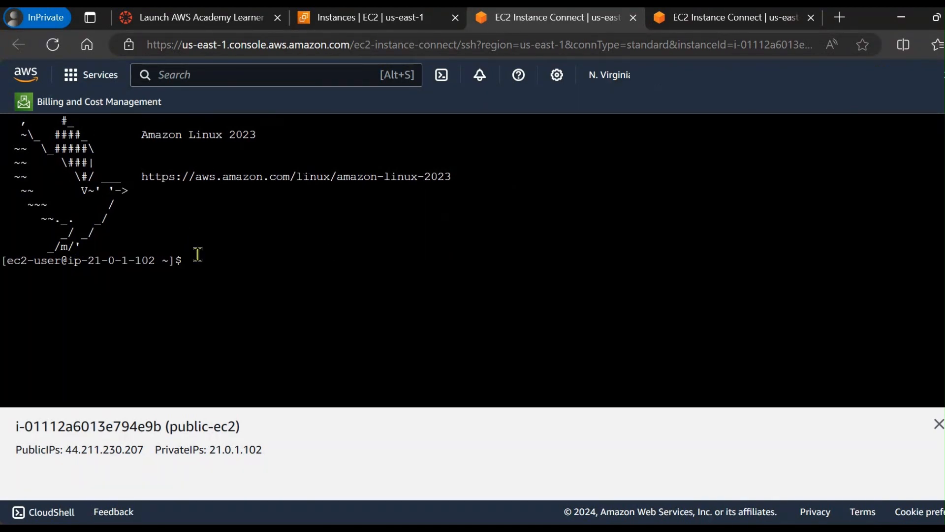
{"action": "left_click", "coordinate": [721, 19]}
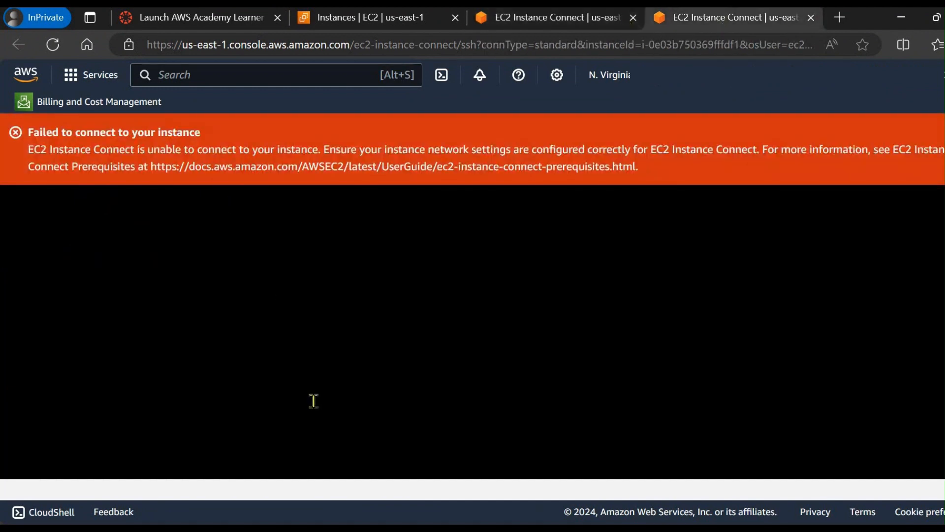